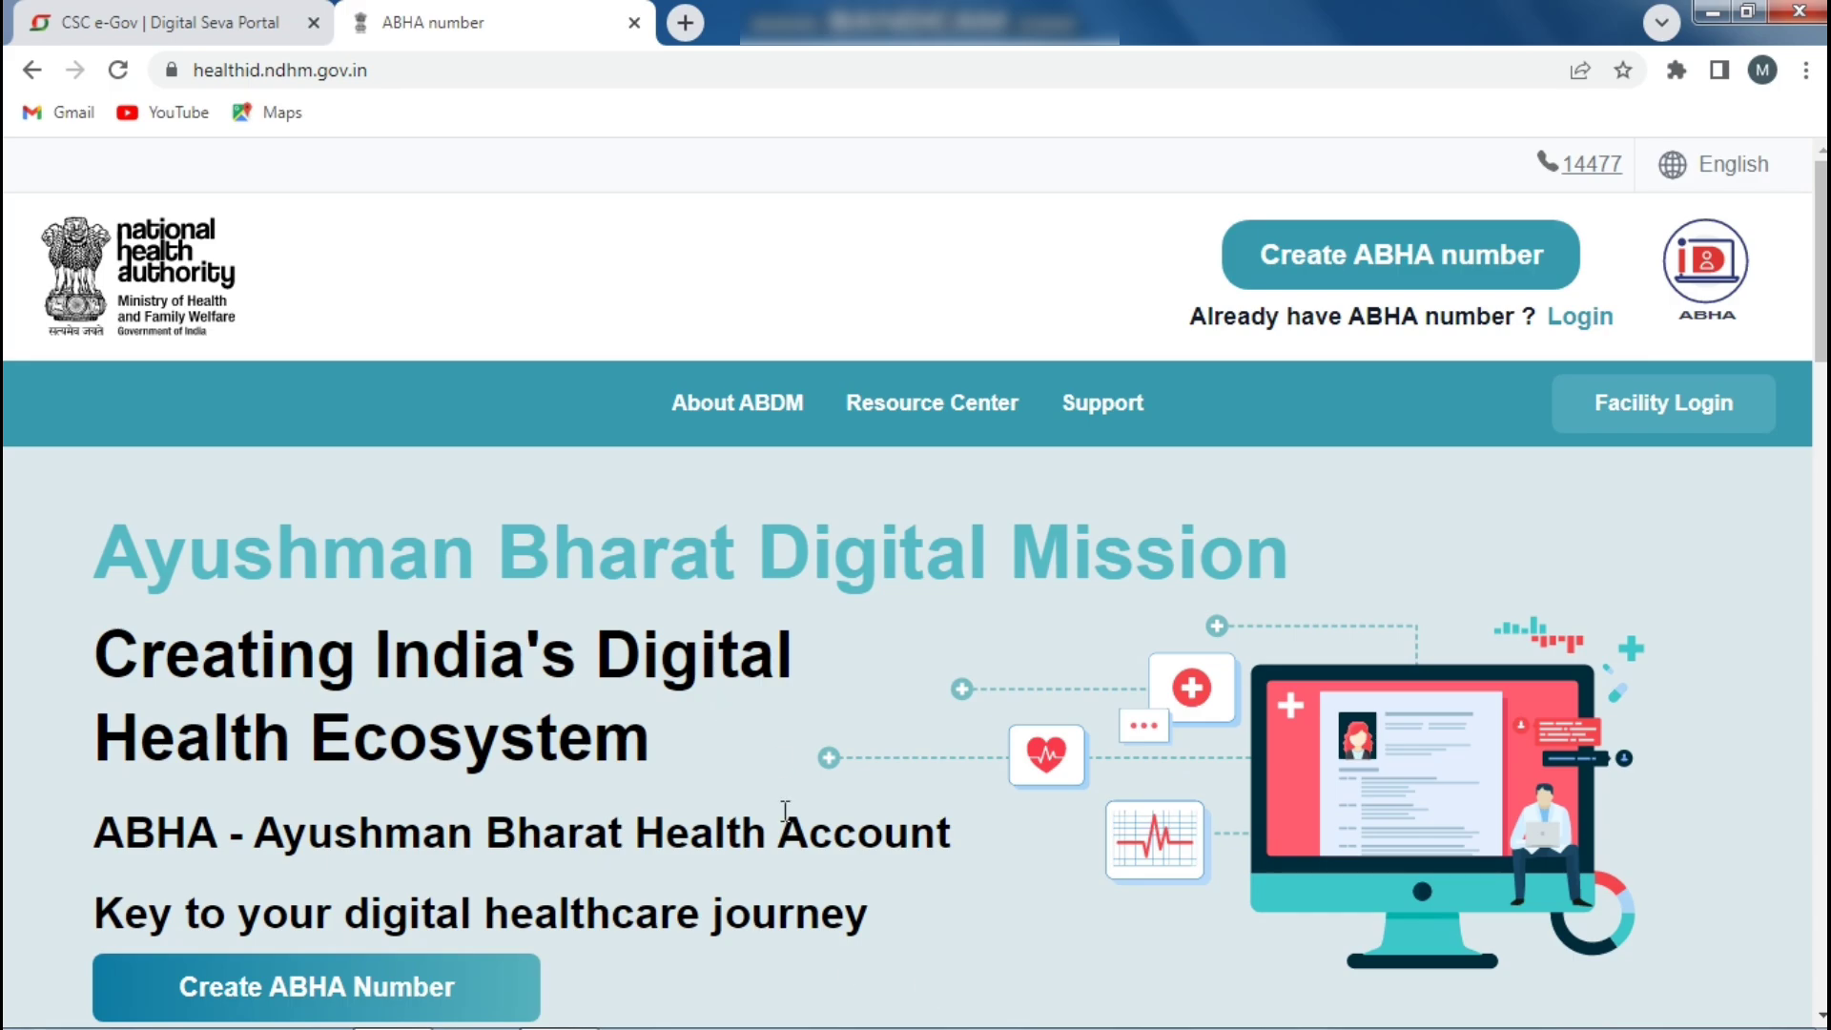
Begin a new ABHA number registration using Aadhaar and proceed to the consent step.
{"action": "left_click", "coordinate": [1373, 277]}
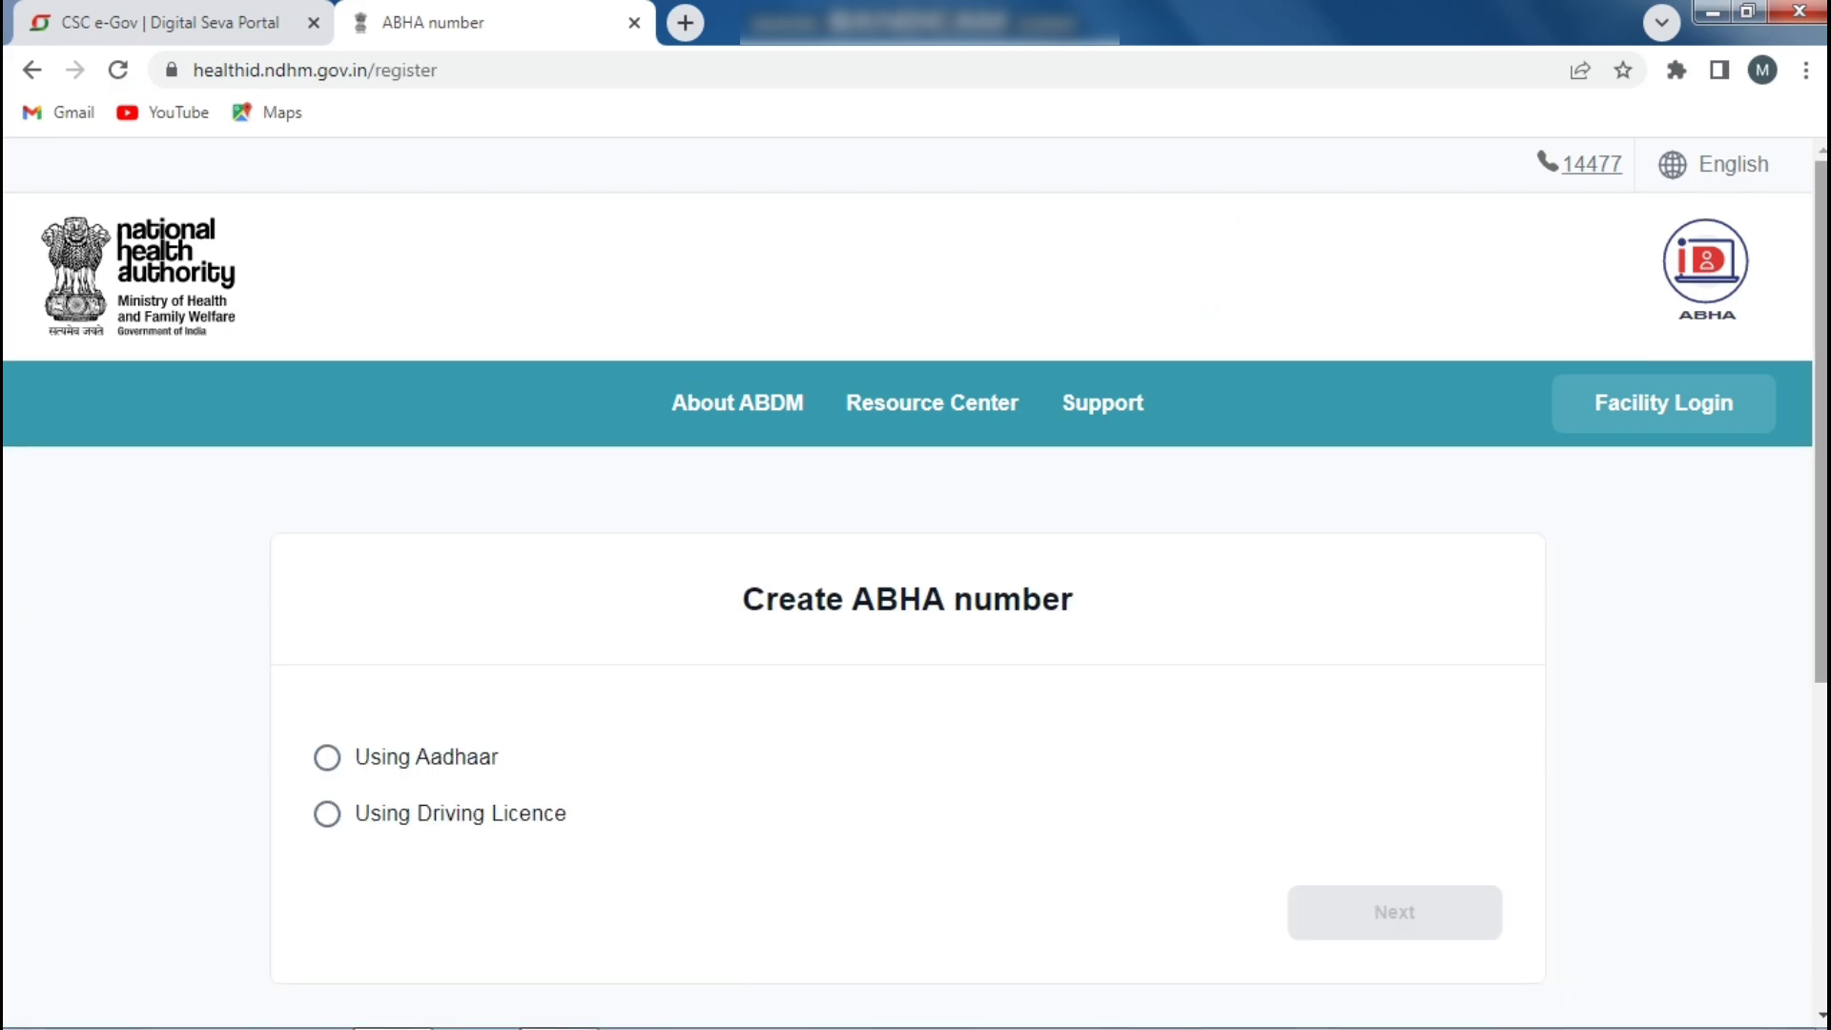
{"action": "scroll", "coordinate": [821, 740], "scroll_direction": "down", "scroll_amount": 1}
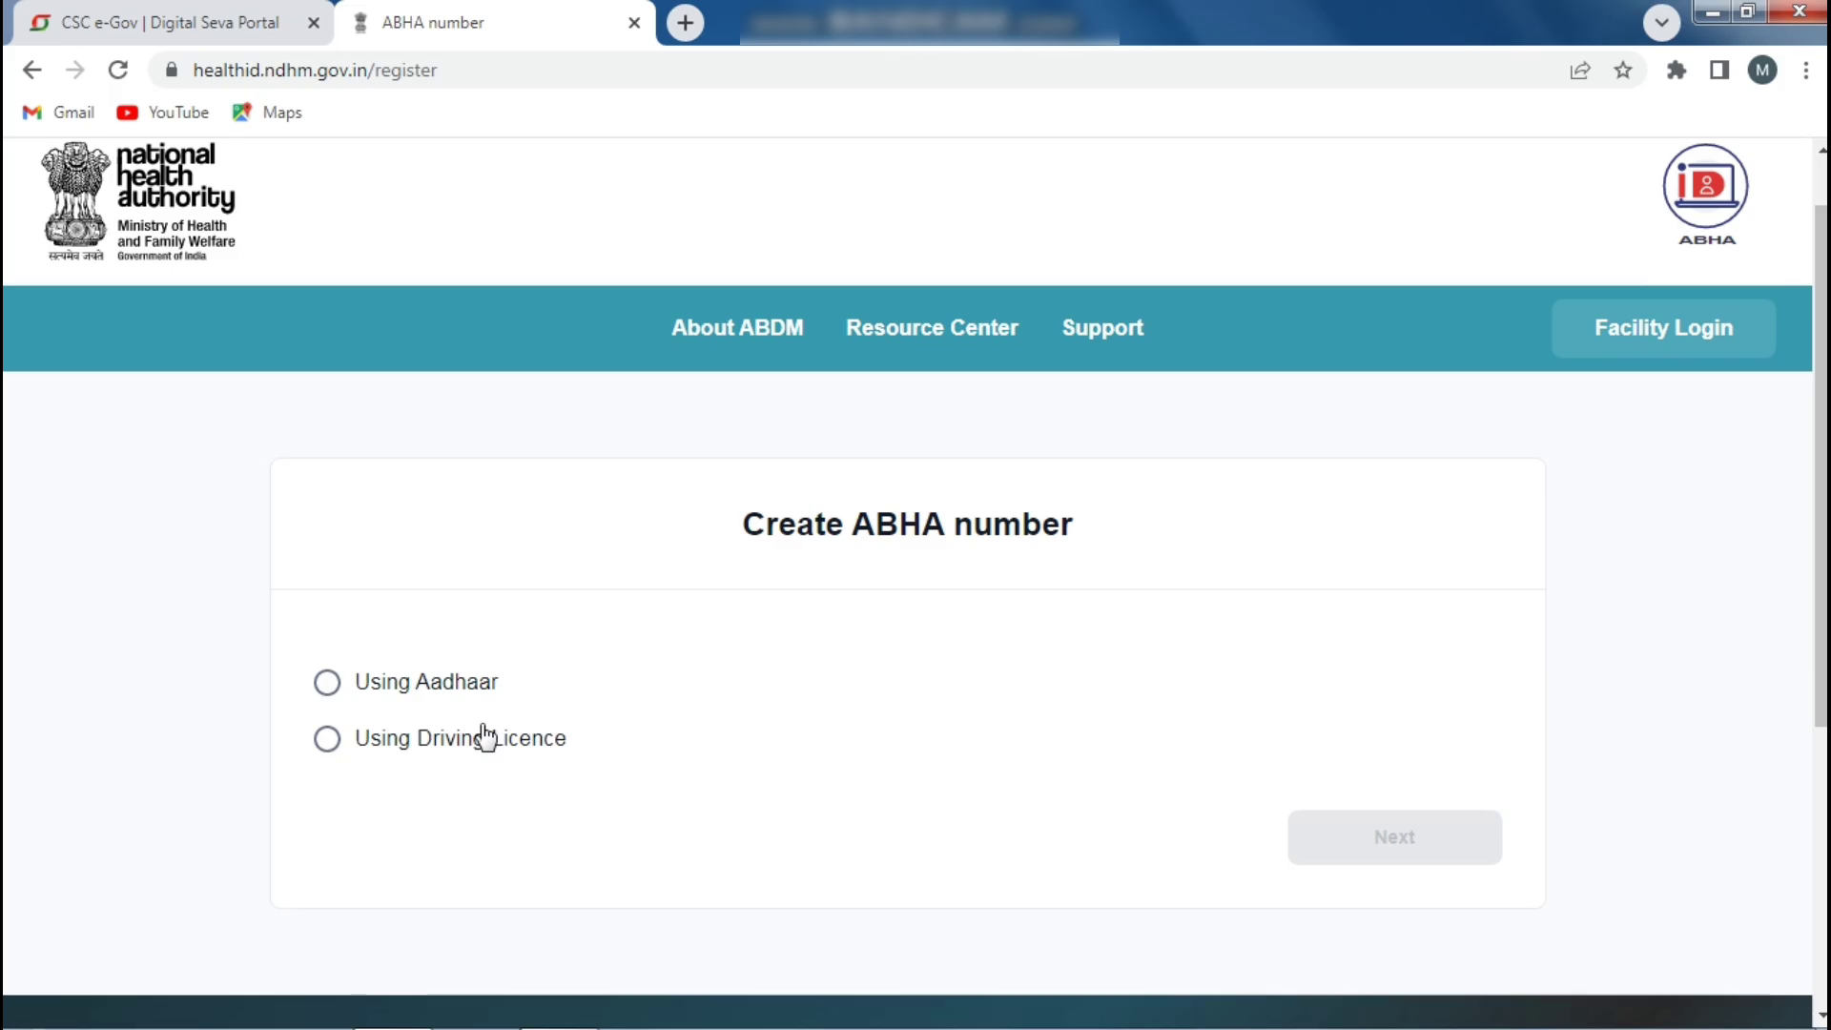
{"action": "left_click", "coordinate": [334, 690]}
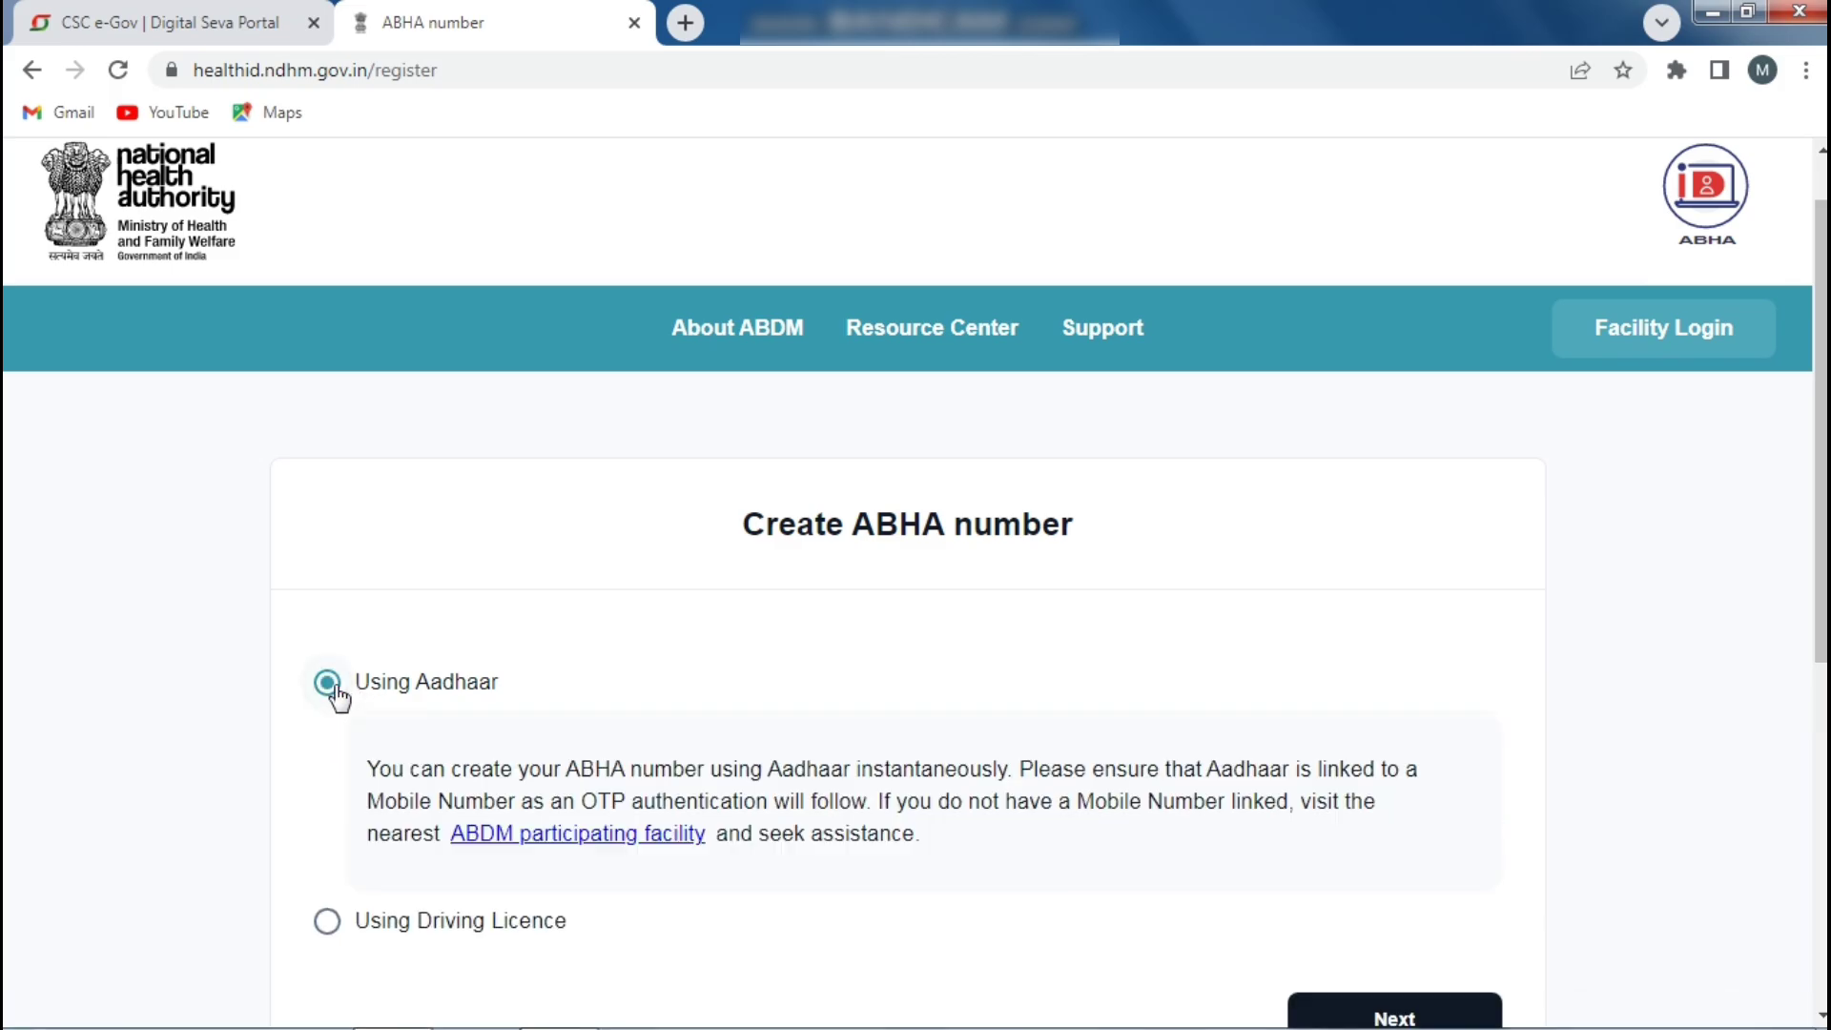
{"action": "scroll", "coordinate": [797, 801], "scroll_direction": "down", "scroll_amount": 2}
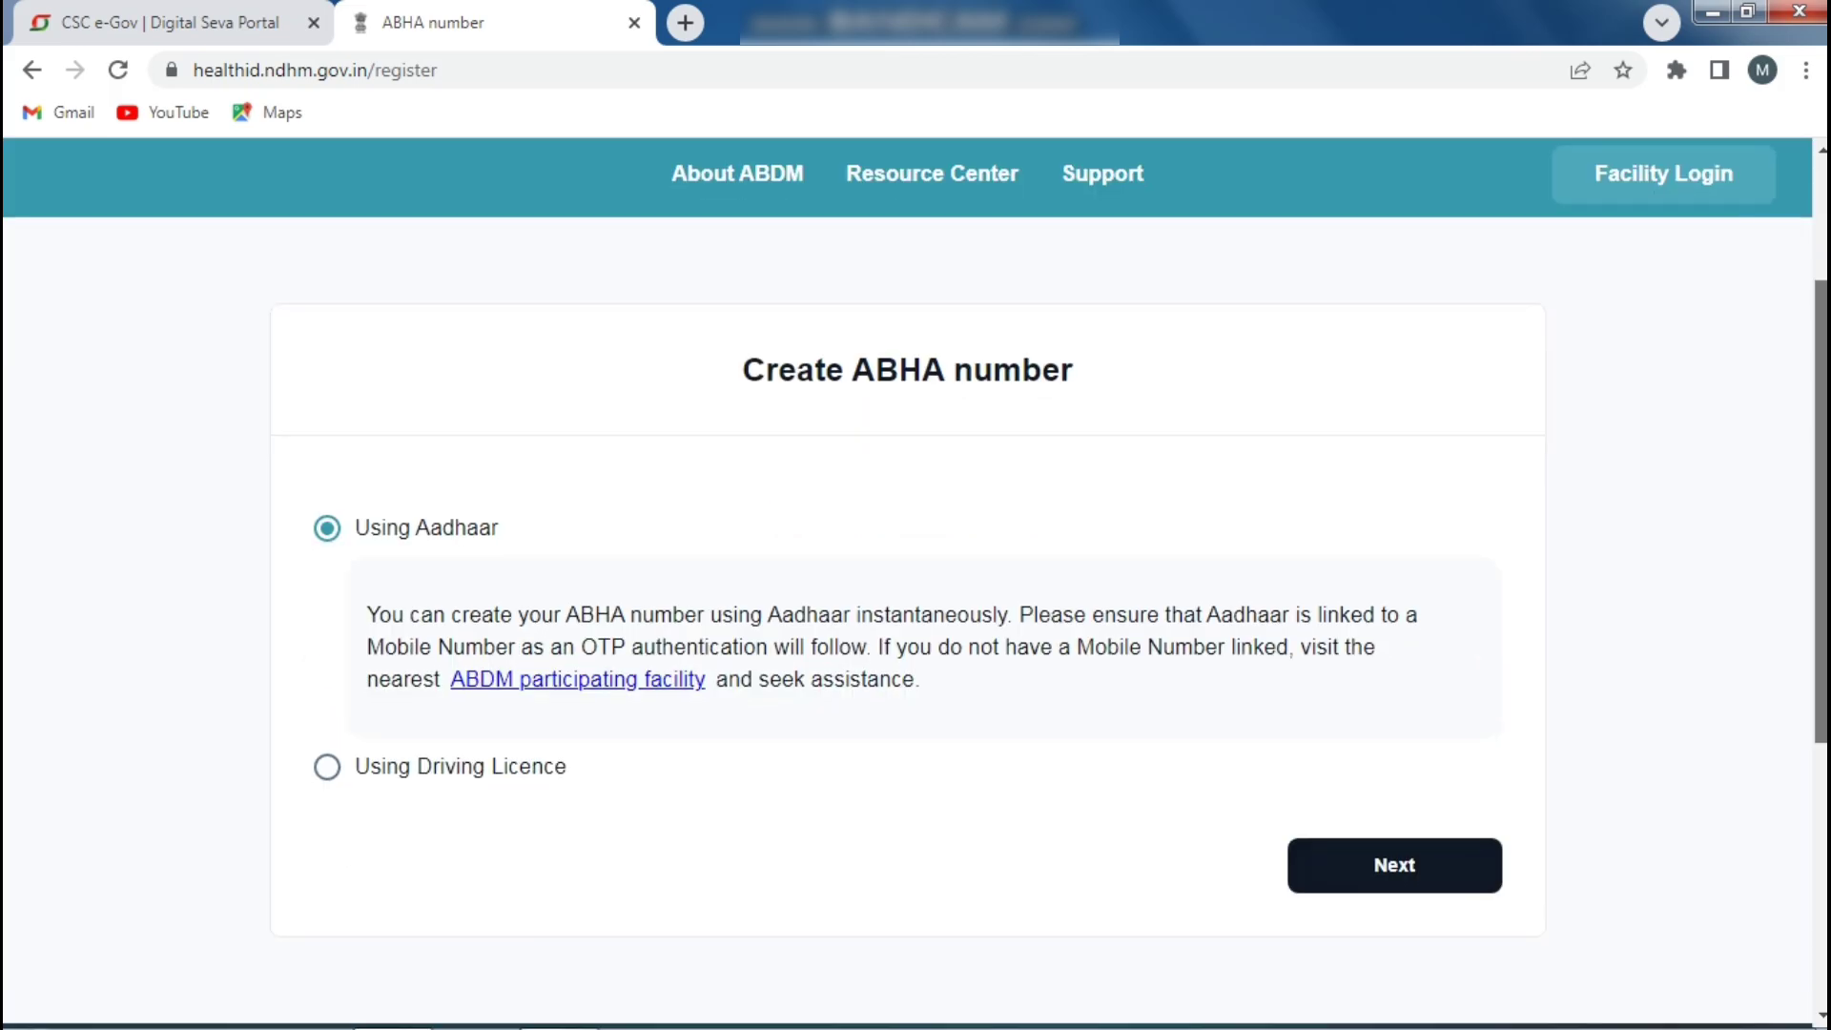
{"action": "left_click", "coordinate": [1417, 885]}
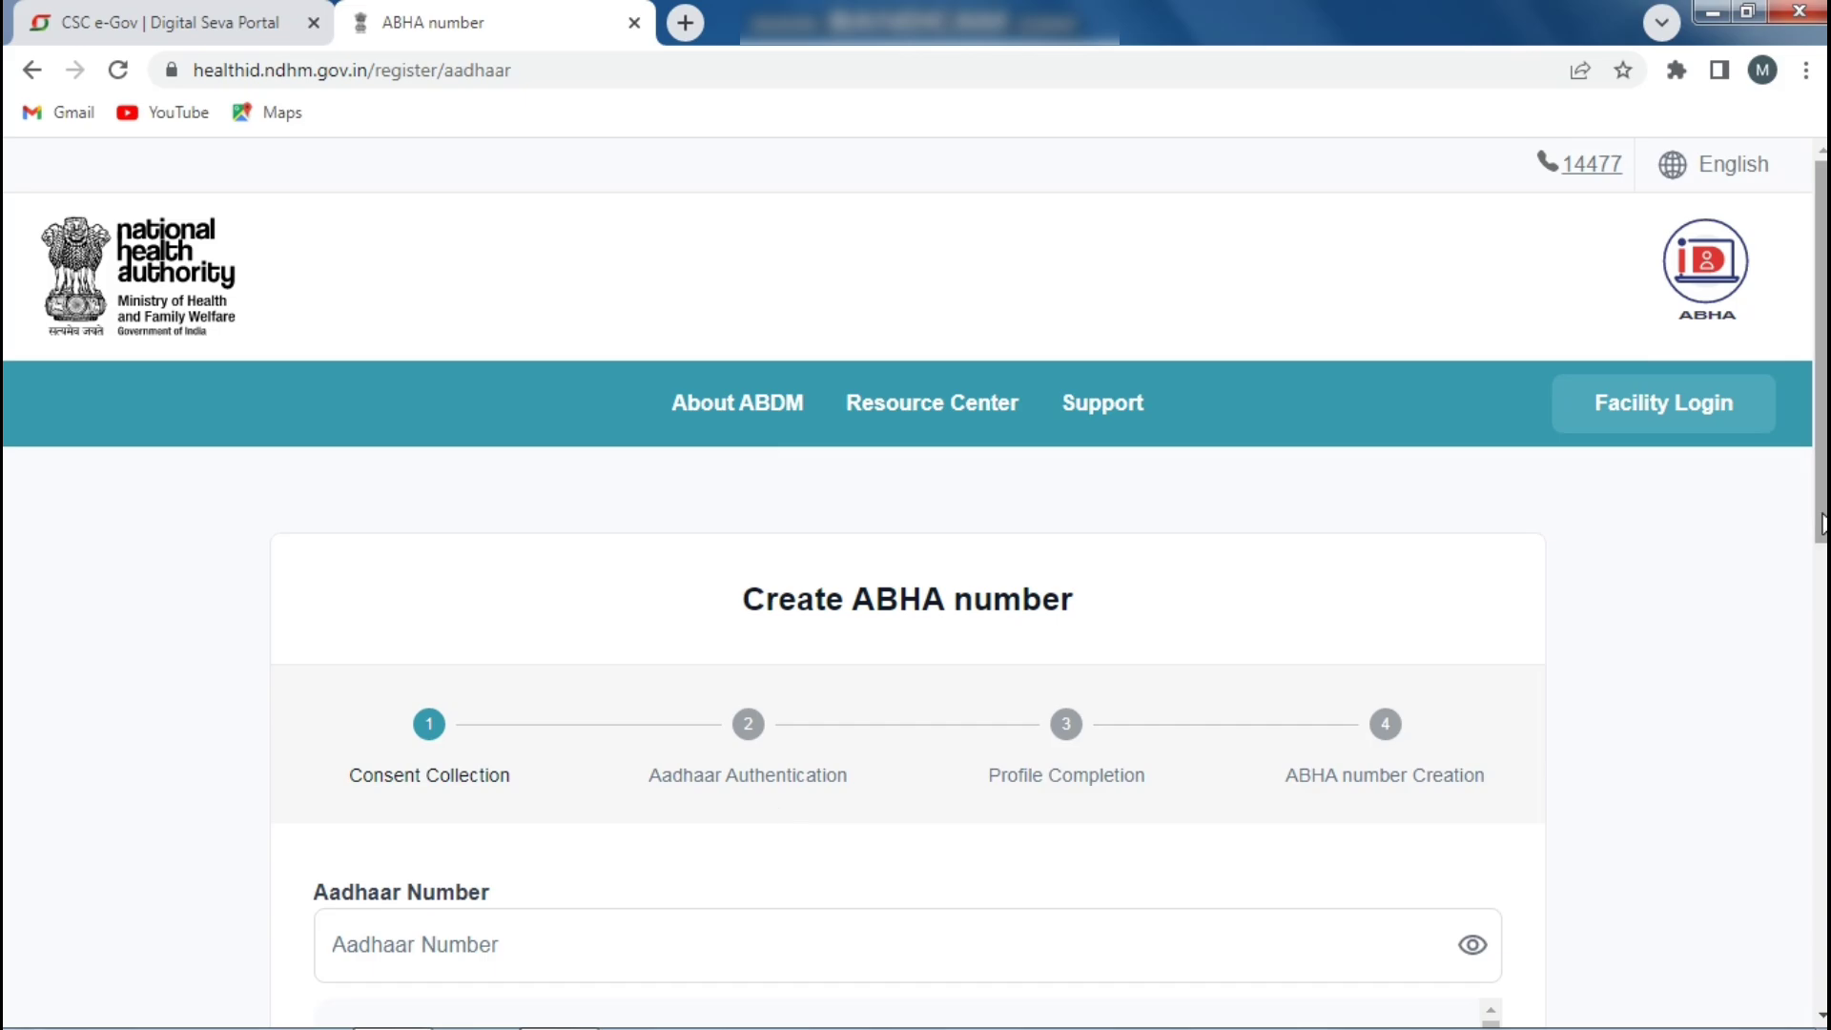
Enter the Aadhaar number and agree to the consent declaration.
{"action": "scroll", "coordinate": [598, 706], "scroll_direction": "down", "scroll_amount": 4}
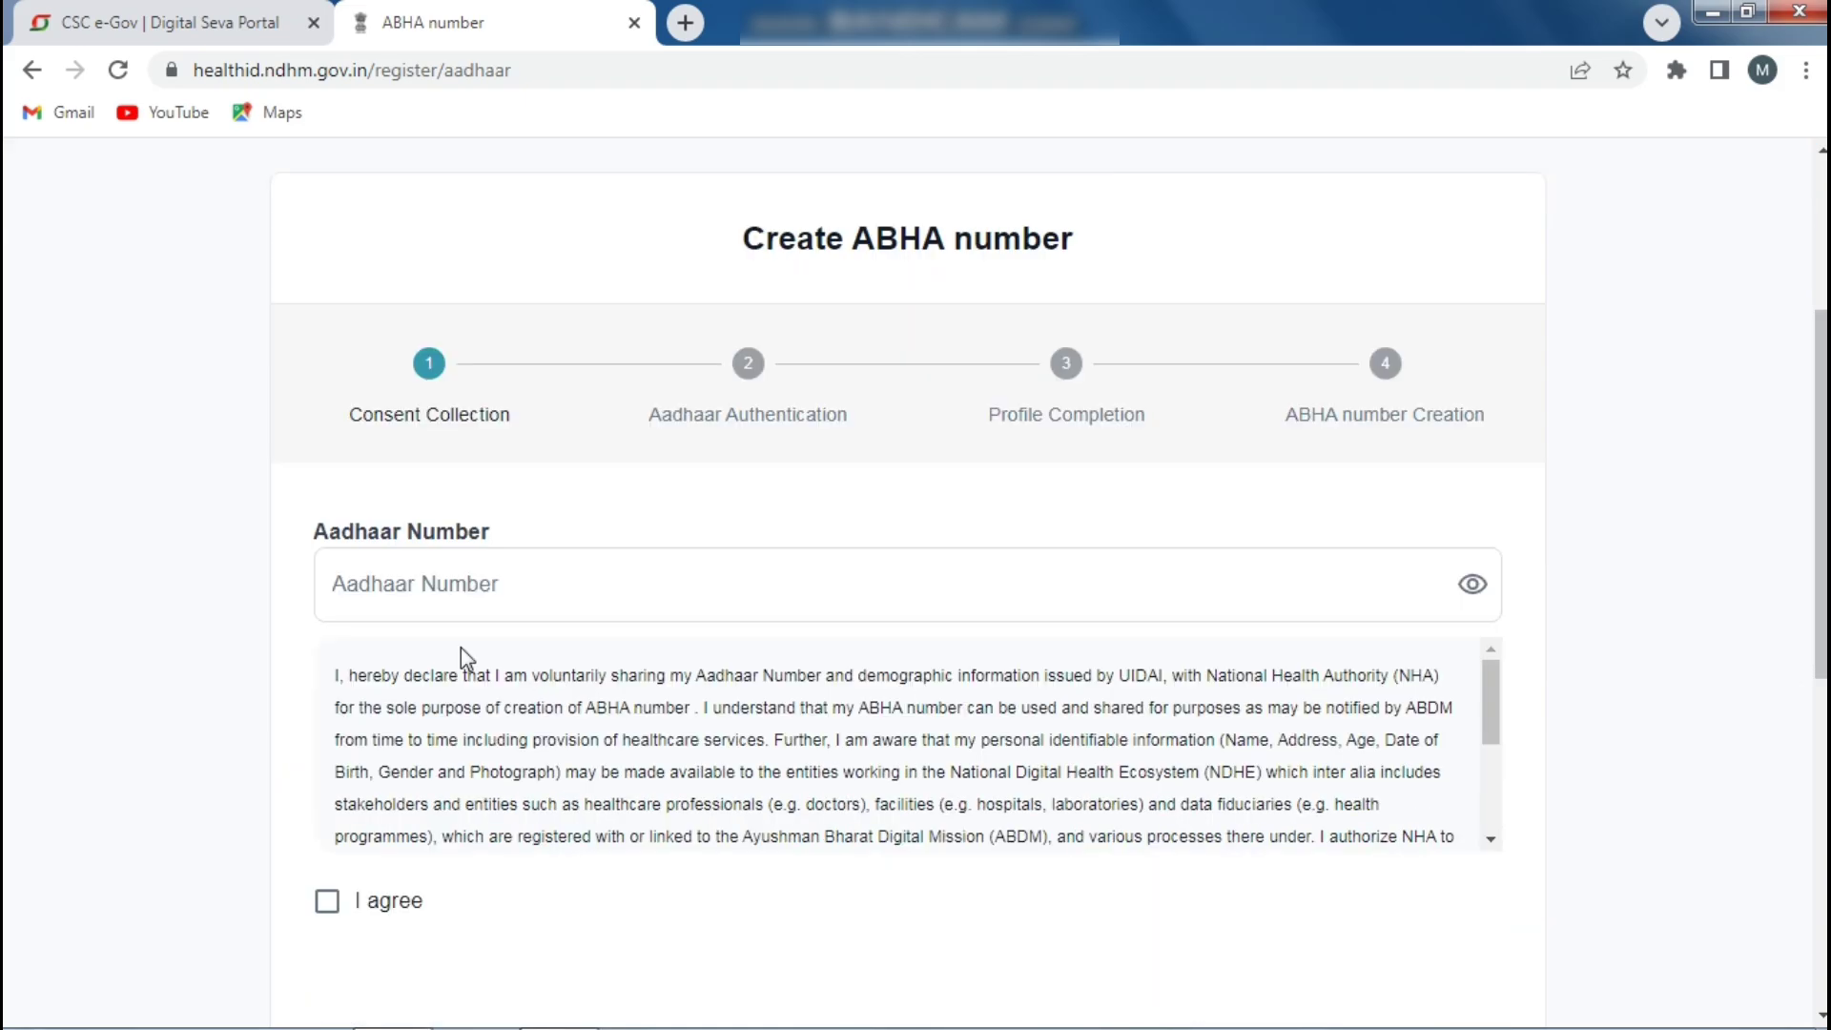
{"action": "left_click", "coordinate": [419, 590]}
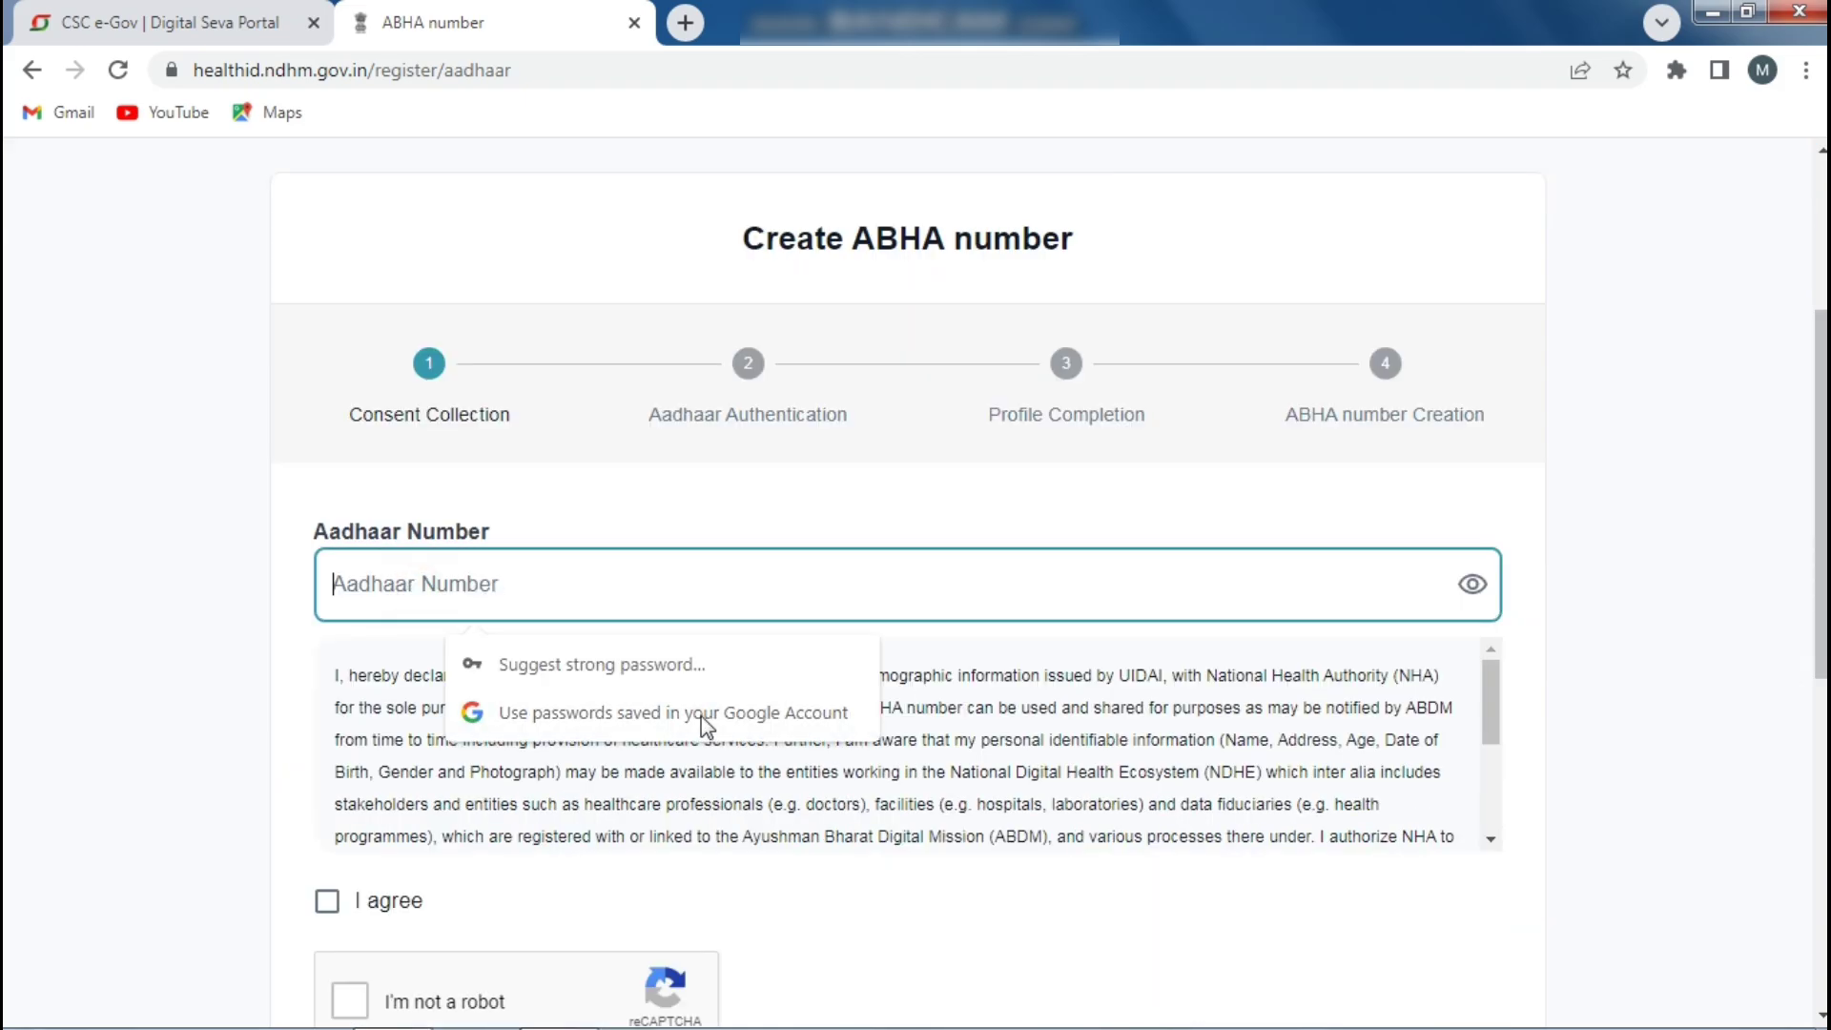
{"action": "type", "text": "1234"}
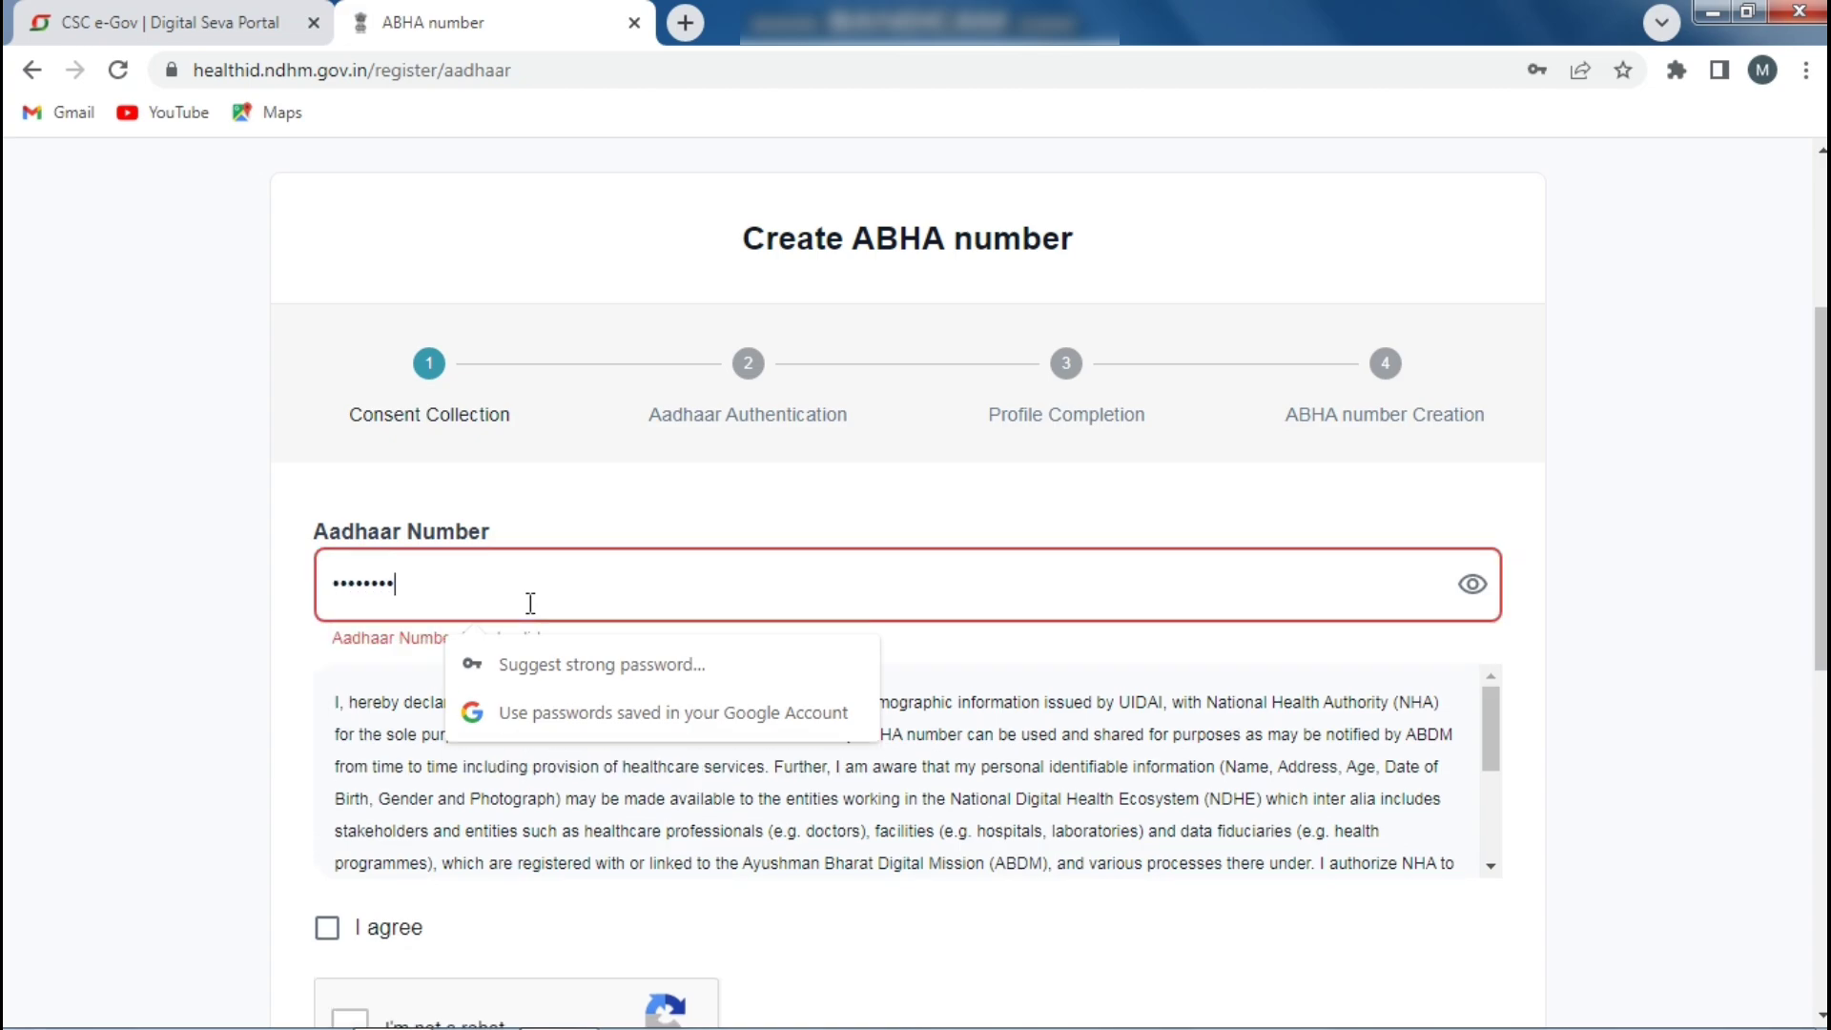
{"action": "type", "text": "56789012"}
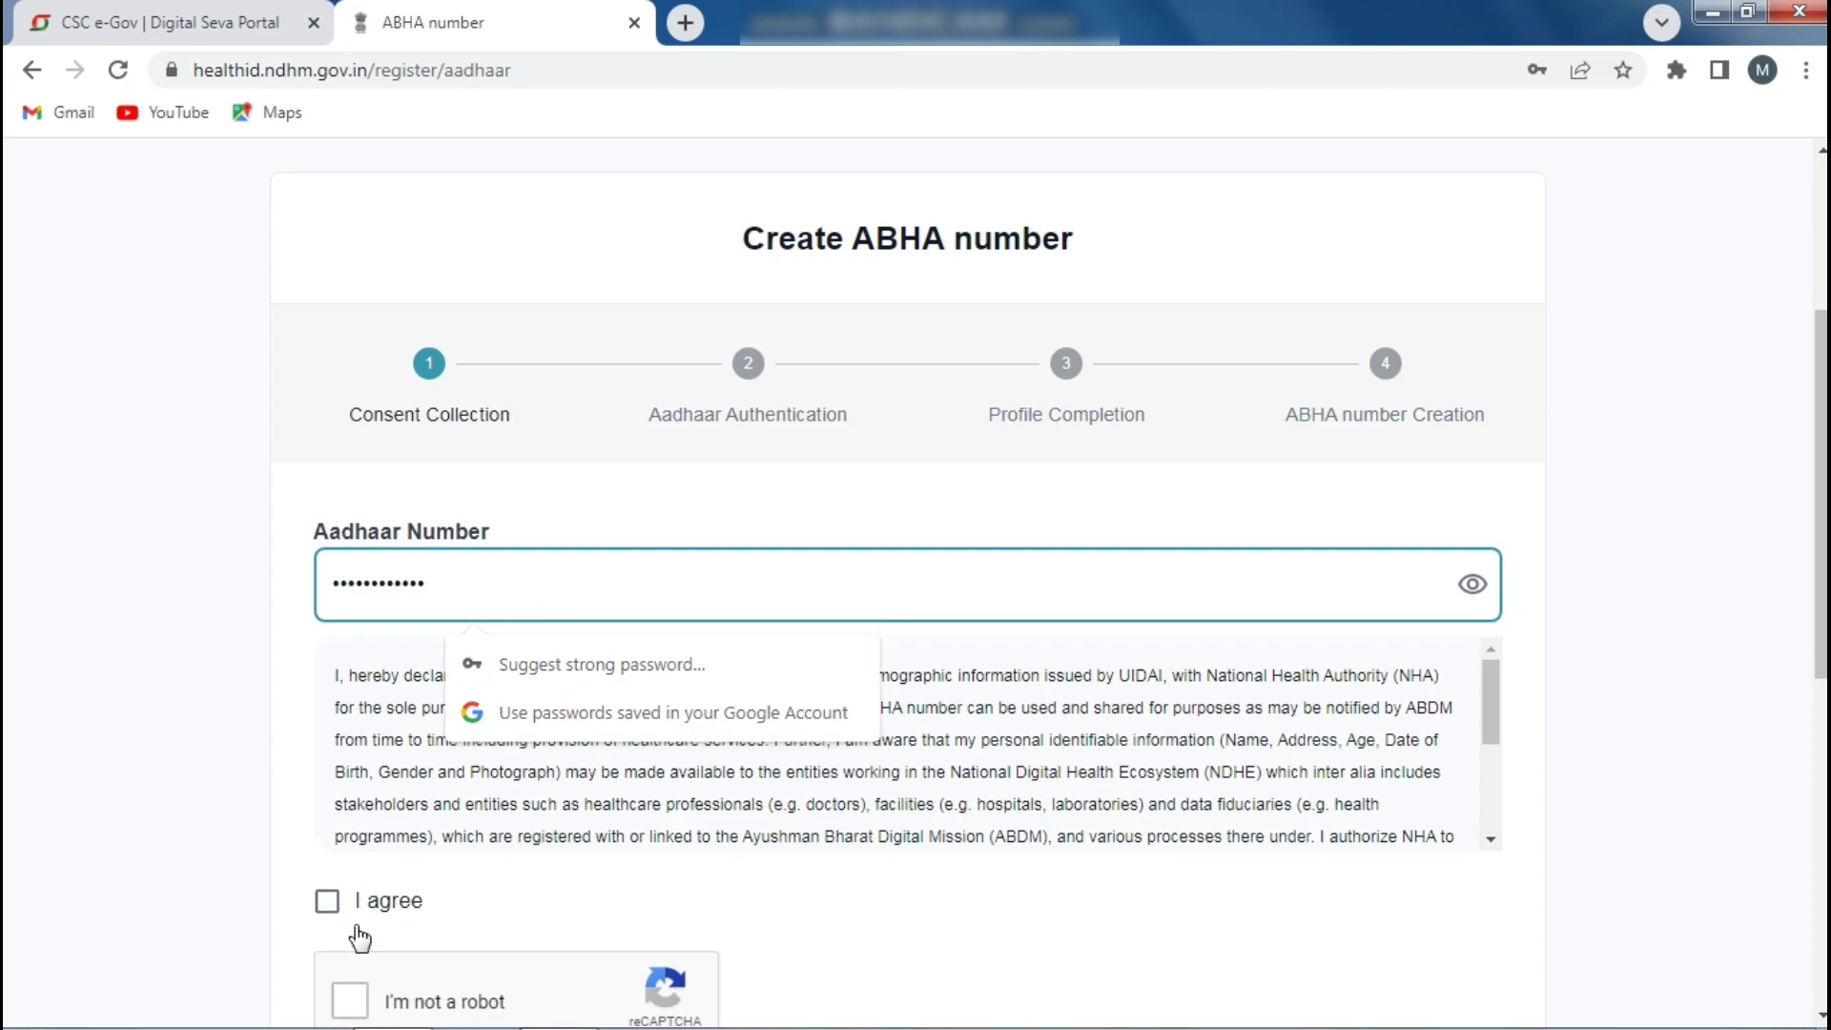
{"action": "left_click", "coordinate": [327, 900]}
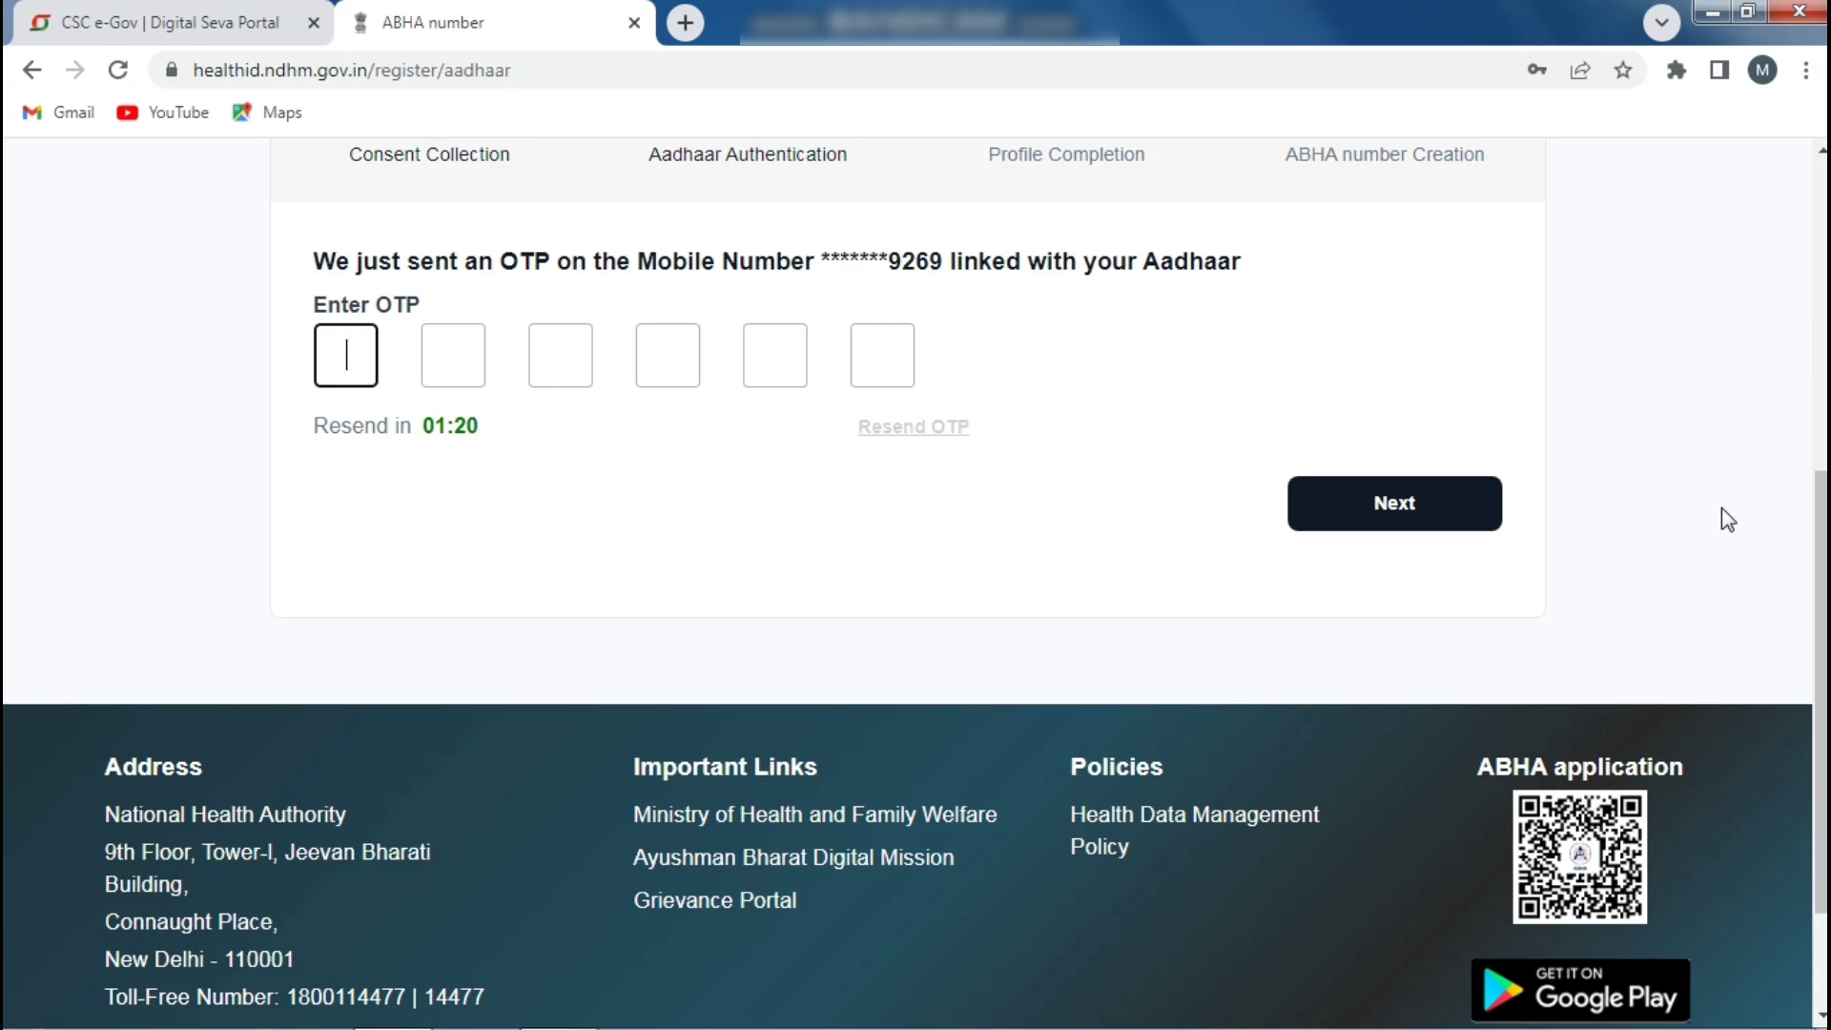
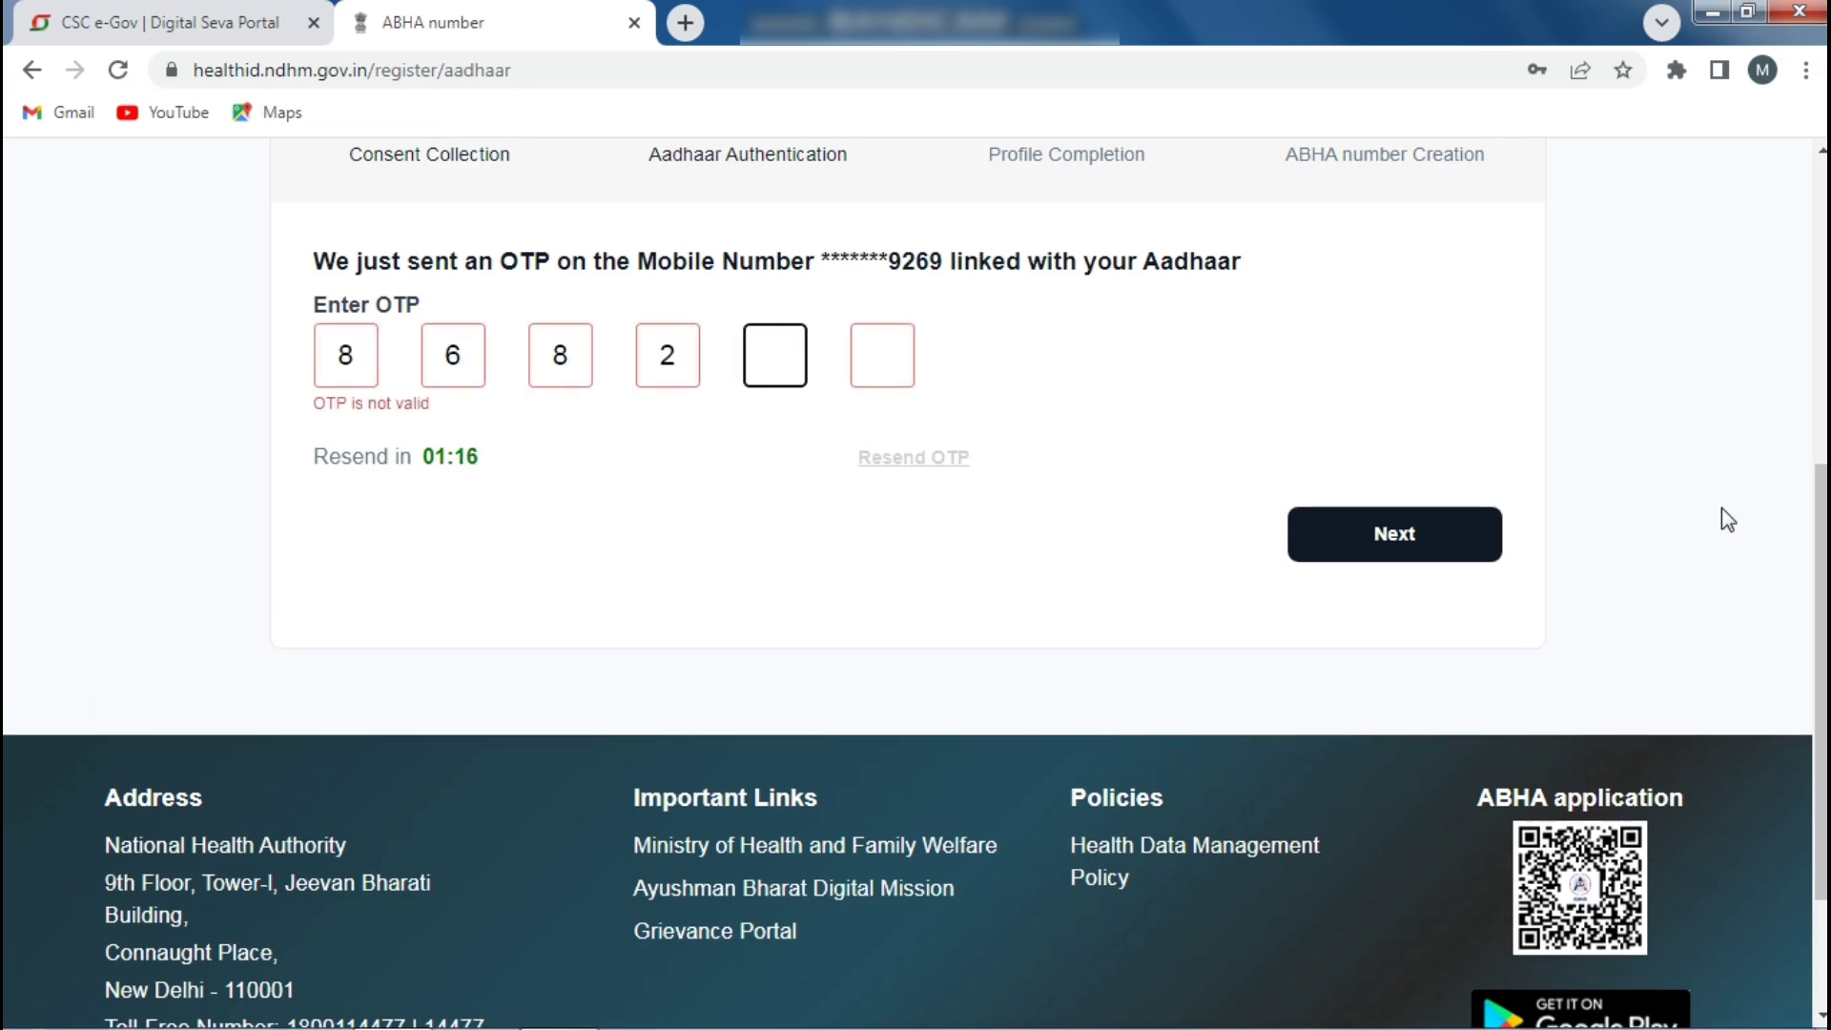
Enter the six-digit Aadhaar OTP to verify and open the new ABHA number card.
{"action": "left_click", "coordinate": [1421, 505]}
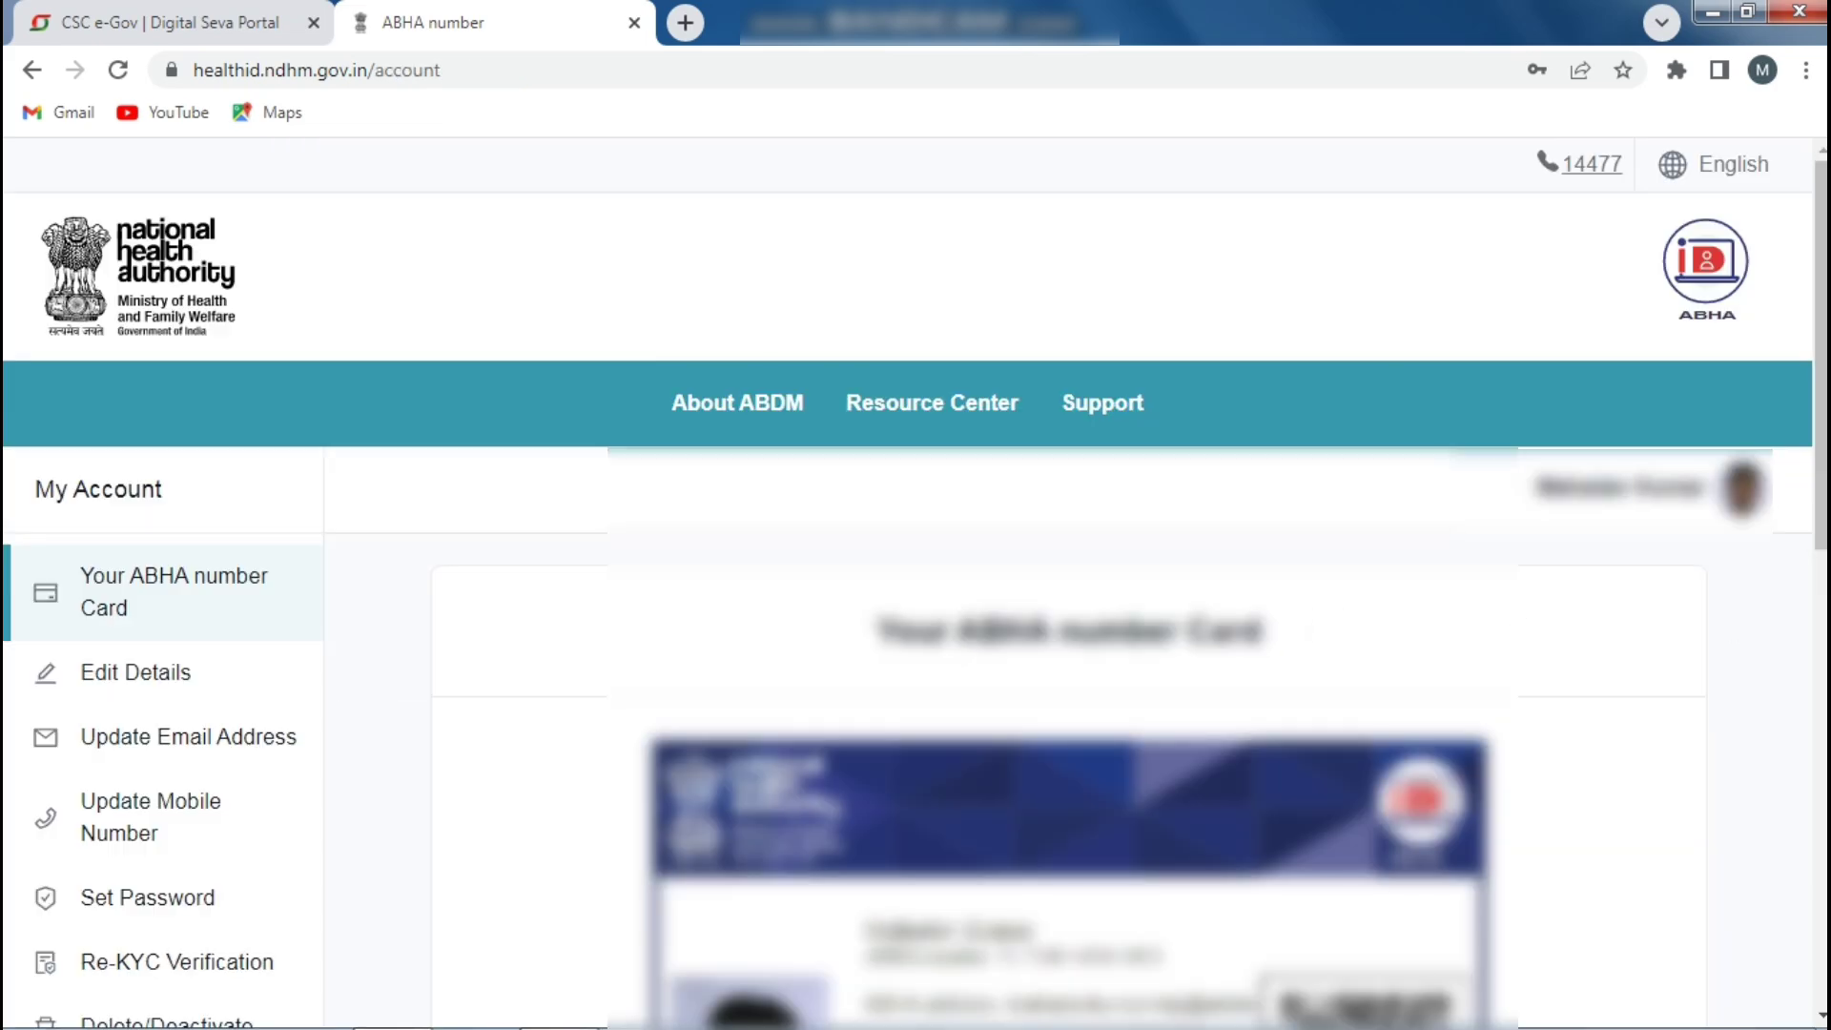
Scroll through the new ABHA number card and download it.
{"action": "scroll", "coordinate": [915, 584], "scroll_direction": "down", "scroll_amount": 1}
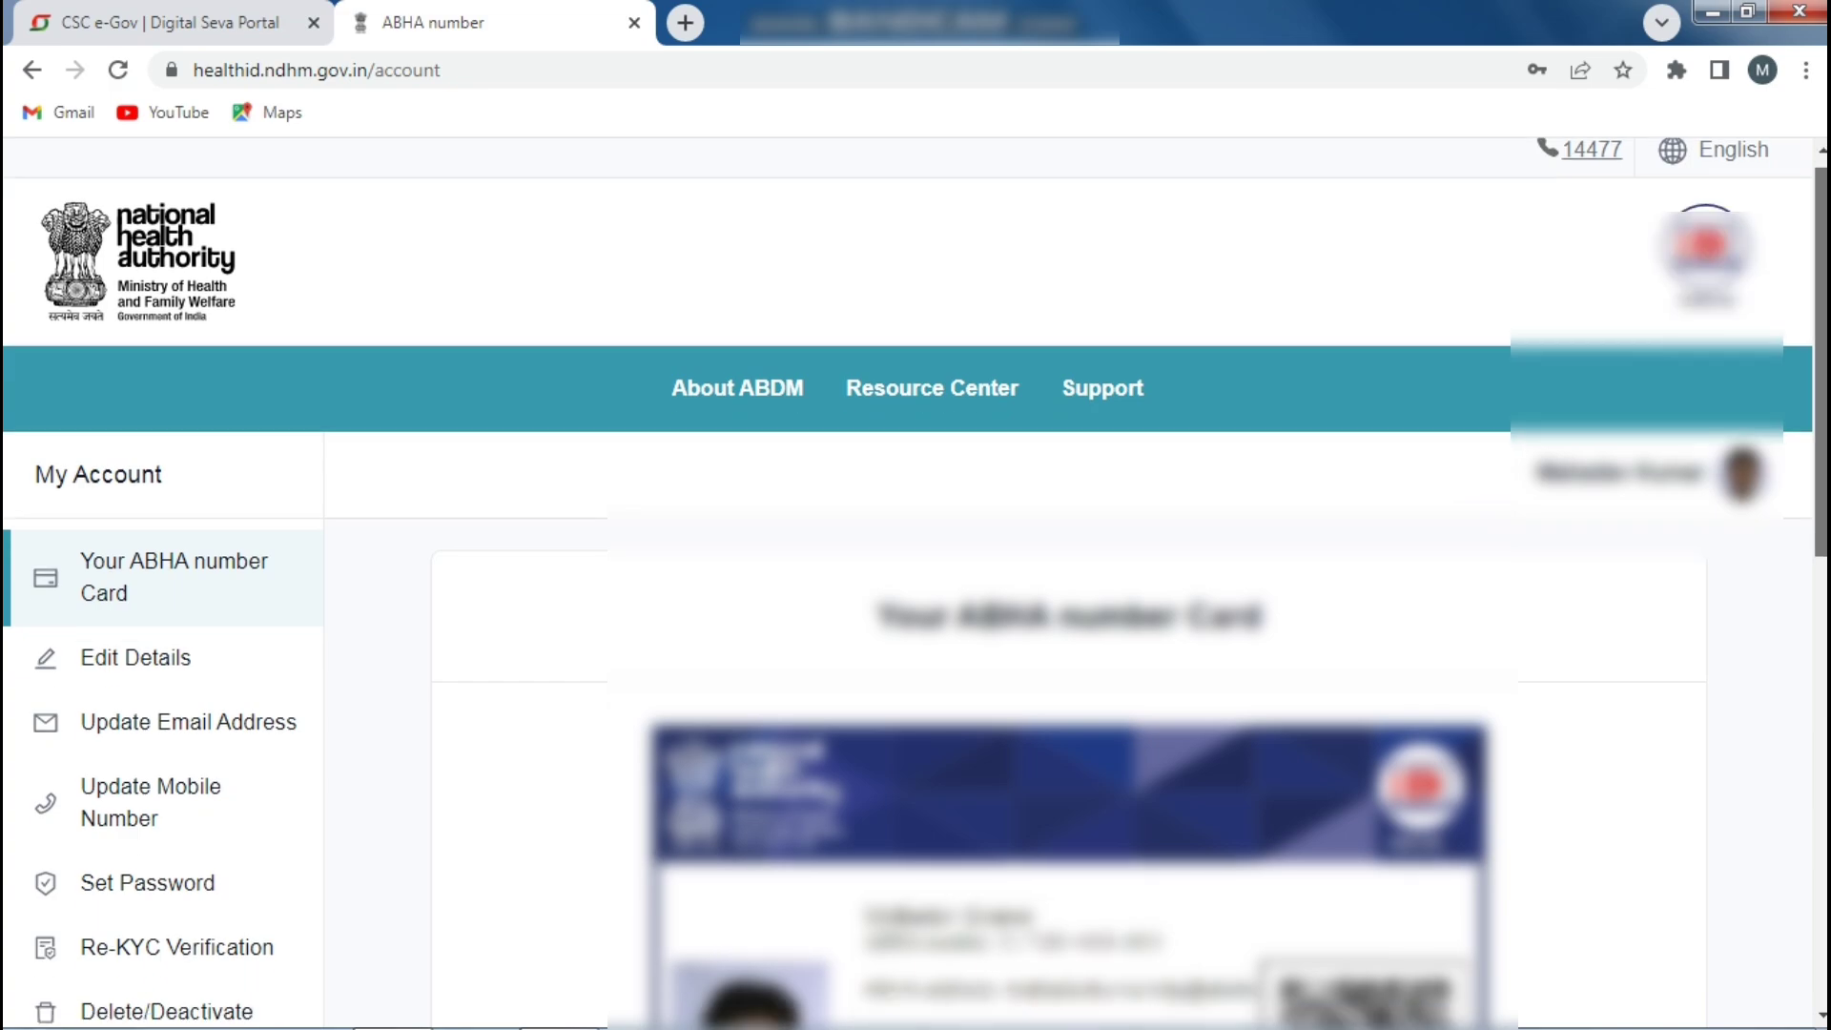
{"action": "scroll", "coordinate": [916, 584], "scroll_direction": "down", "scroll_amount": 2}
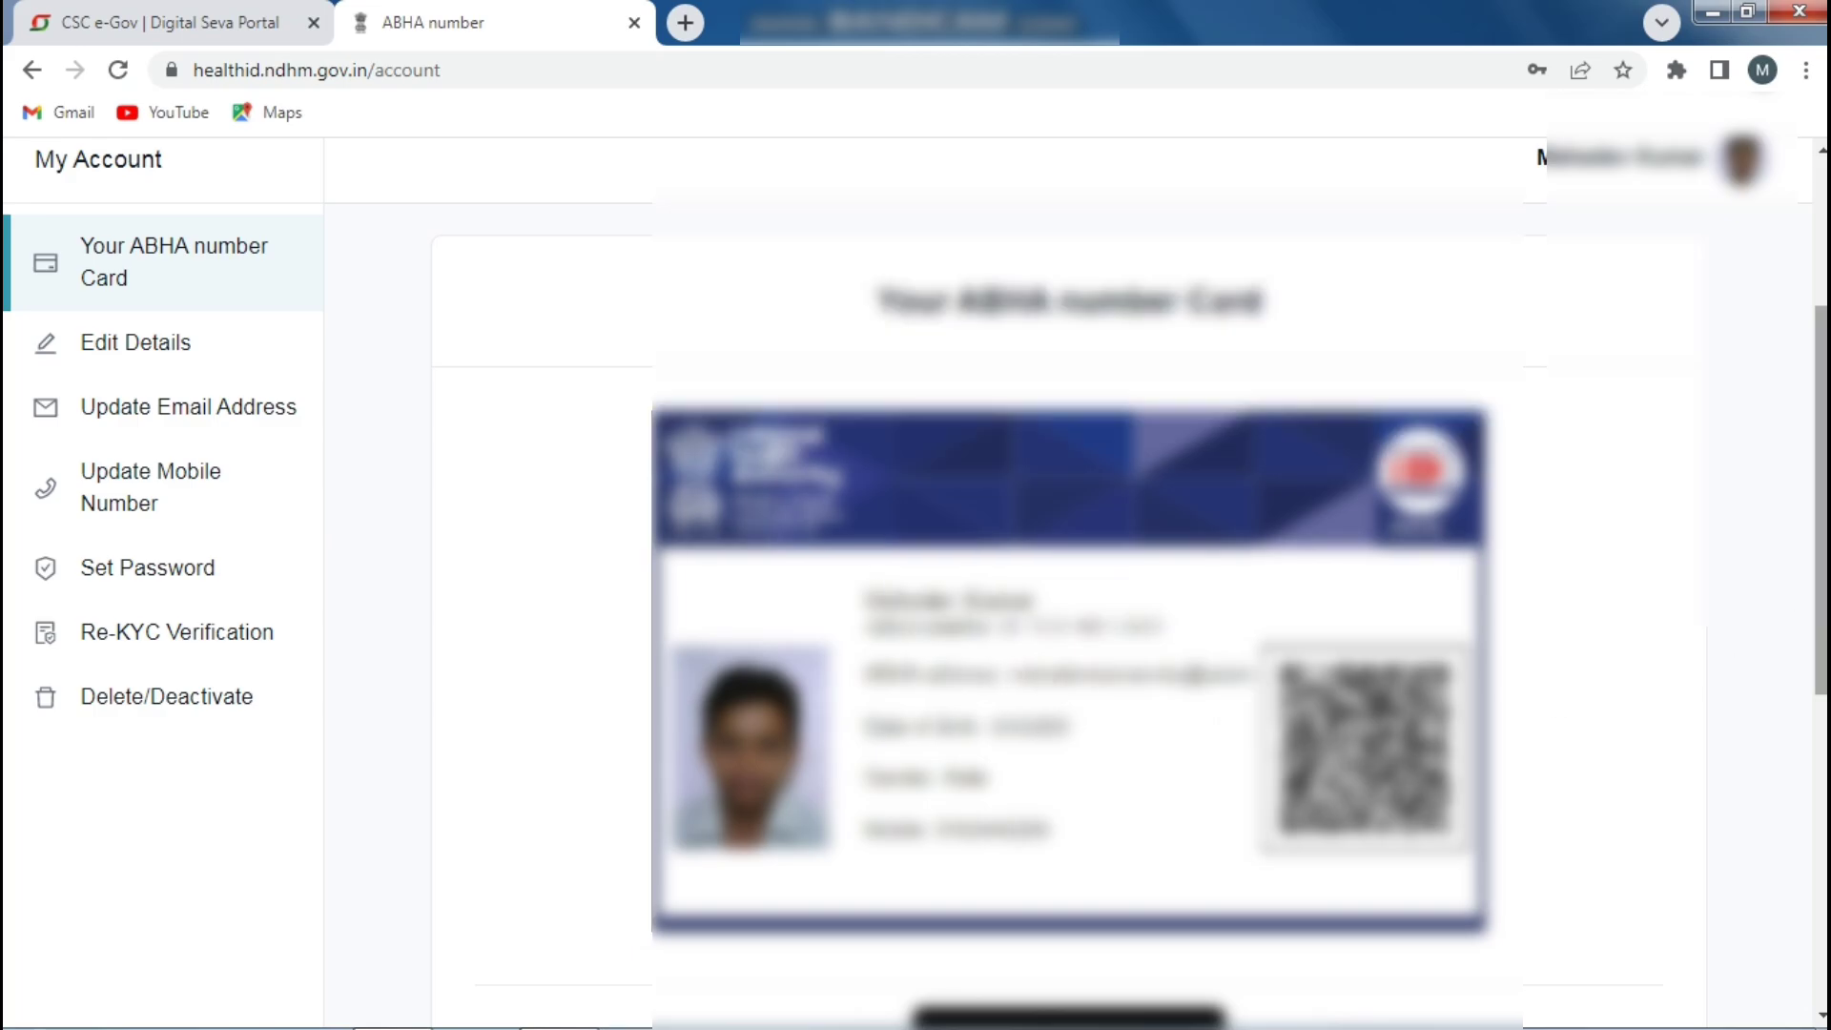
{"action": "left_click_drag", "start_coordinate": [1821, 591], "coordinate": [1821, 682]}
{"action": "left_click", "coordinate": [946, 818]}
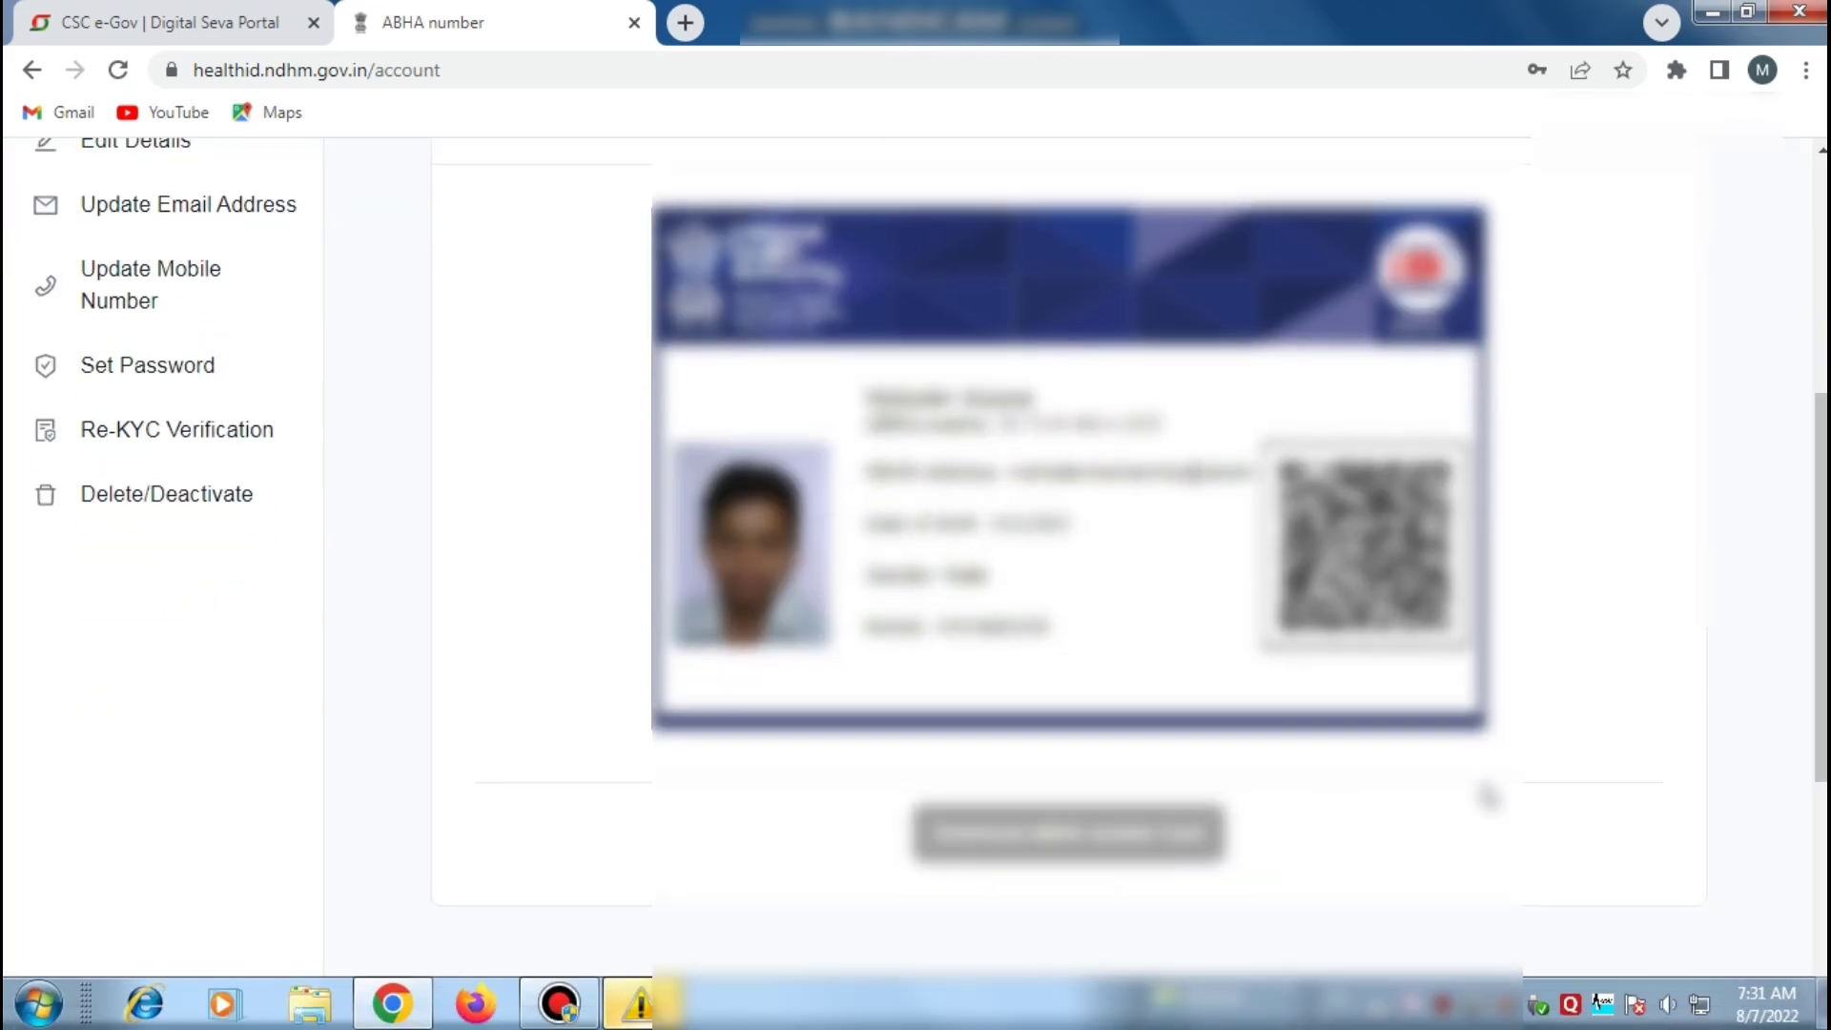
{"action": "left_click_drag", "start_coordinate": [1821, 705], "coordinate": [1822, 584]}
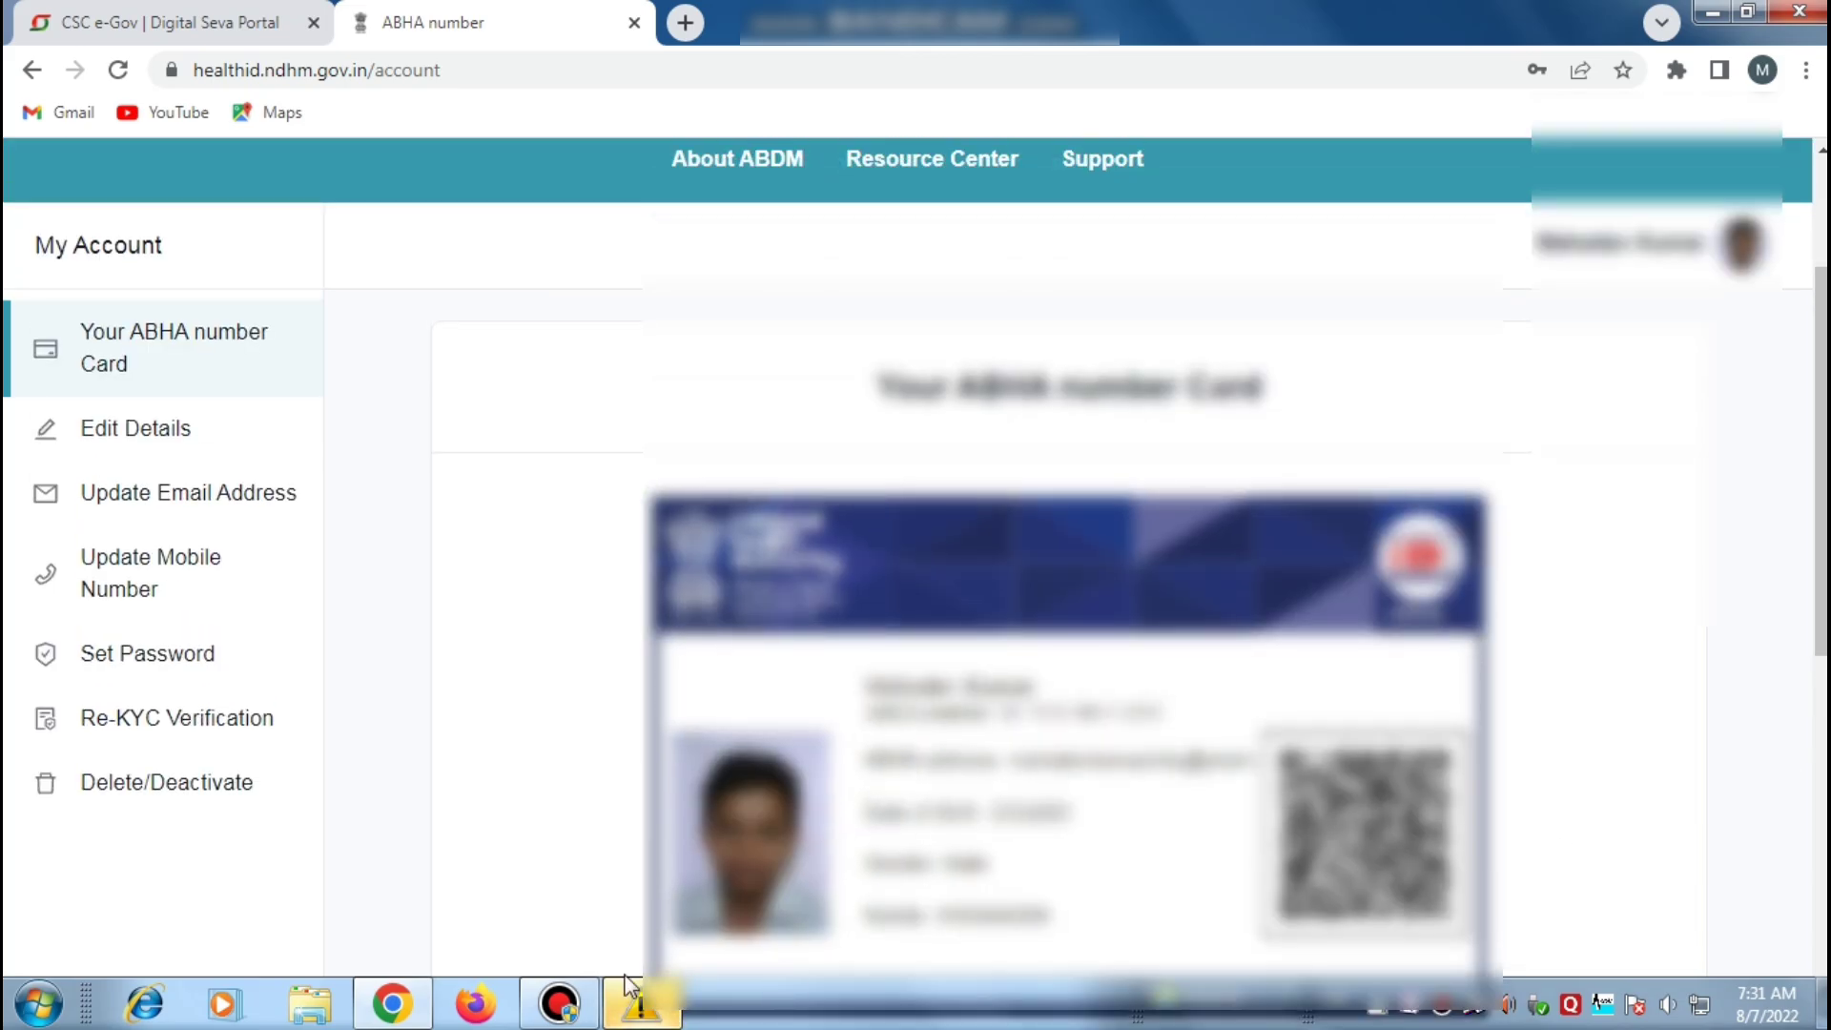
Complete Re-KYC verification with an Aadhaar OTP and review the updated ABHA card.
{"action": "left_click", "coordinate": [147, 717]}
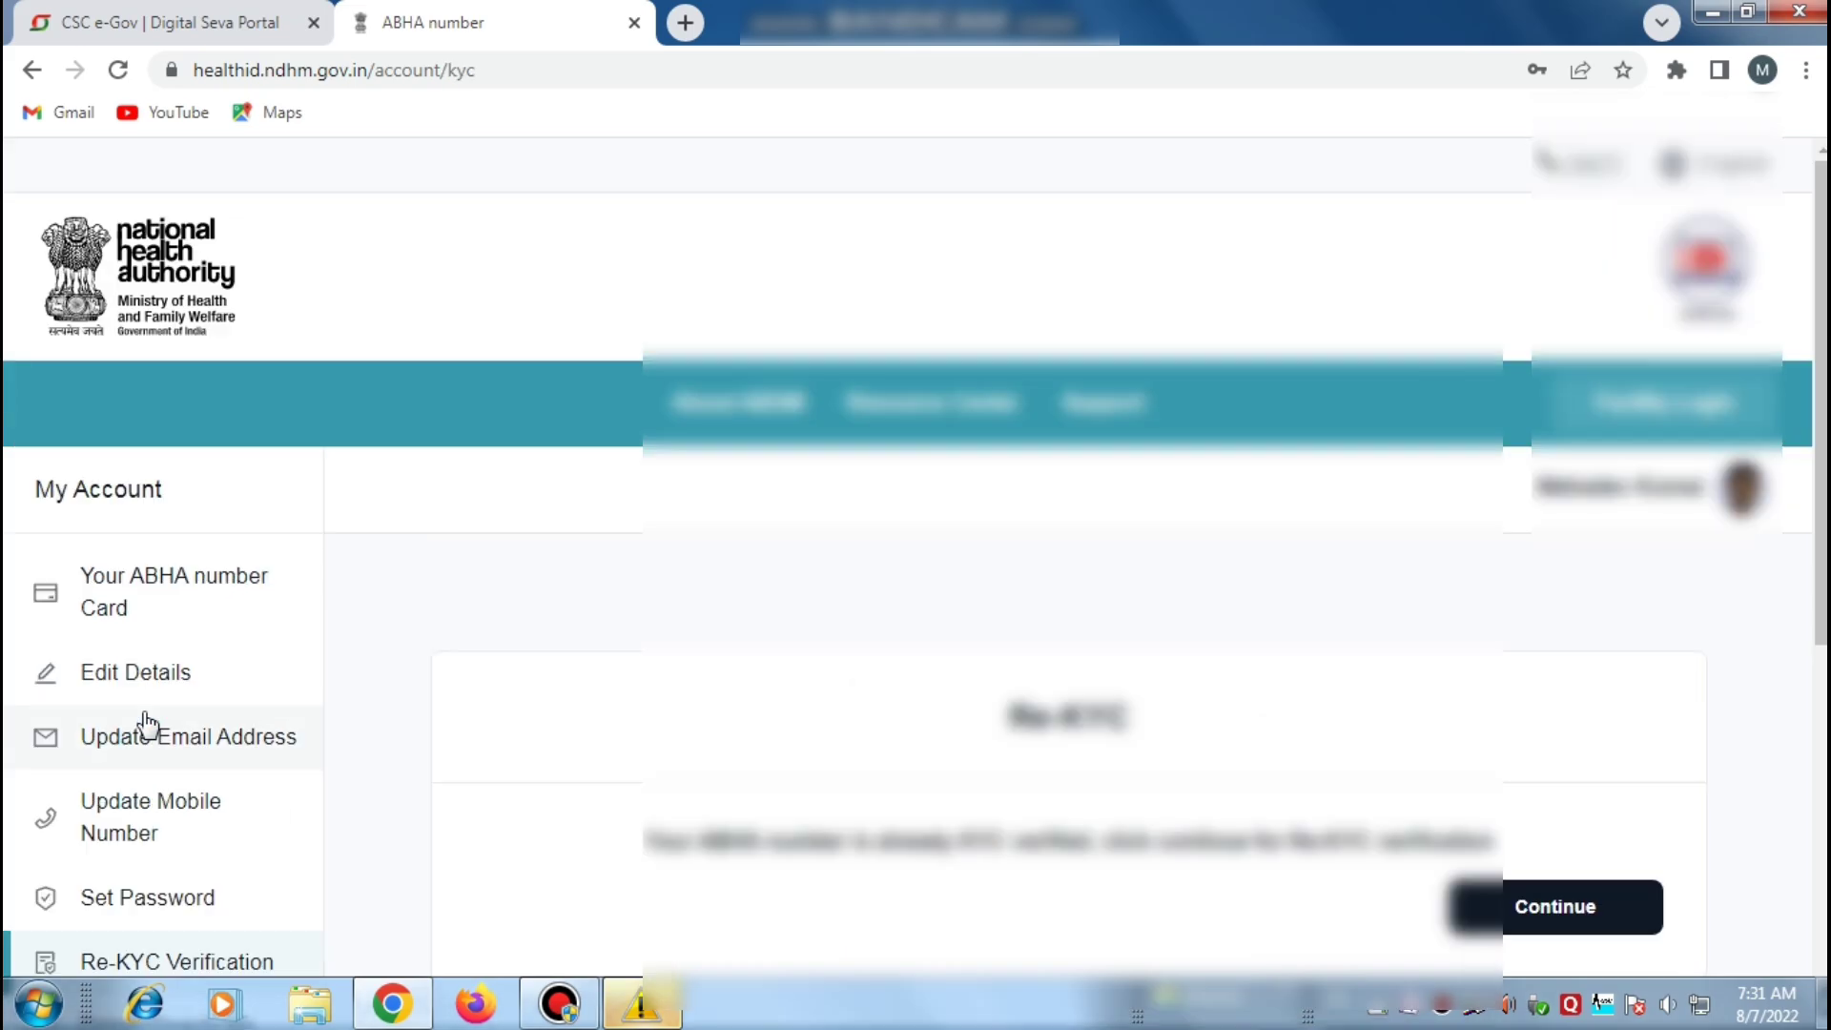
{"action": "scroll", "coordinate": [1574, 772], "scroll_direction": "down", "scroll_amount": 2}
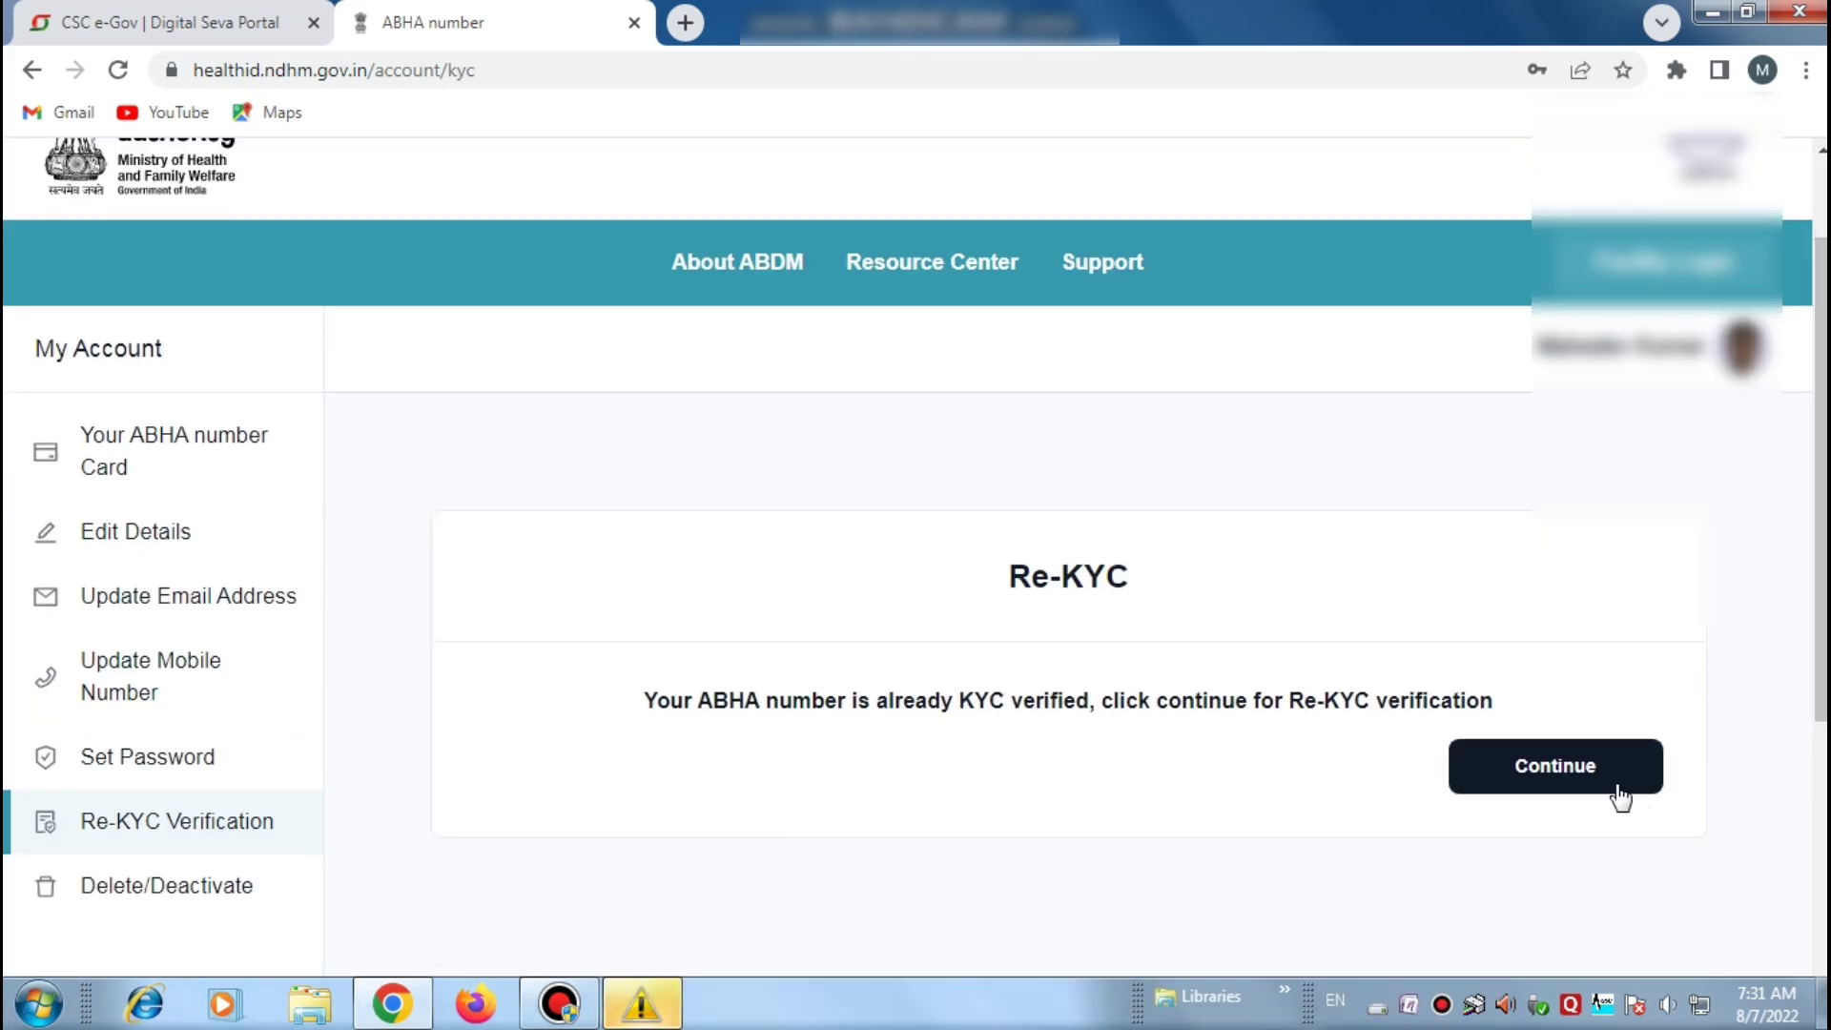
{"action": "left_click", "coordinate": [1556, 766]}
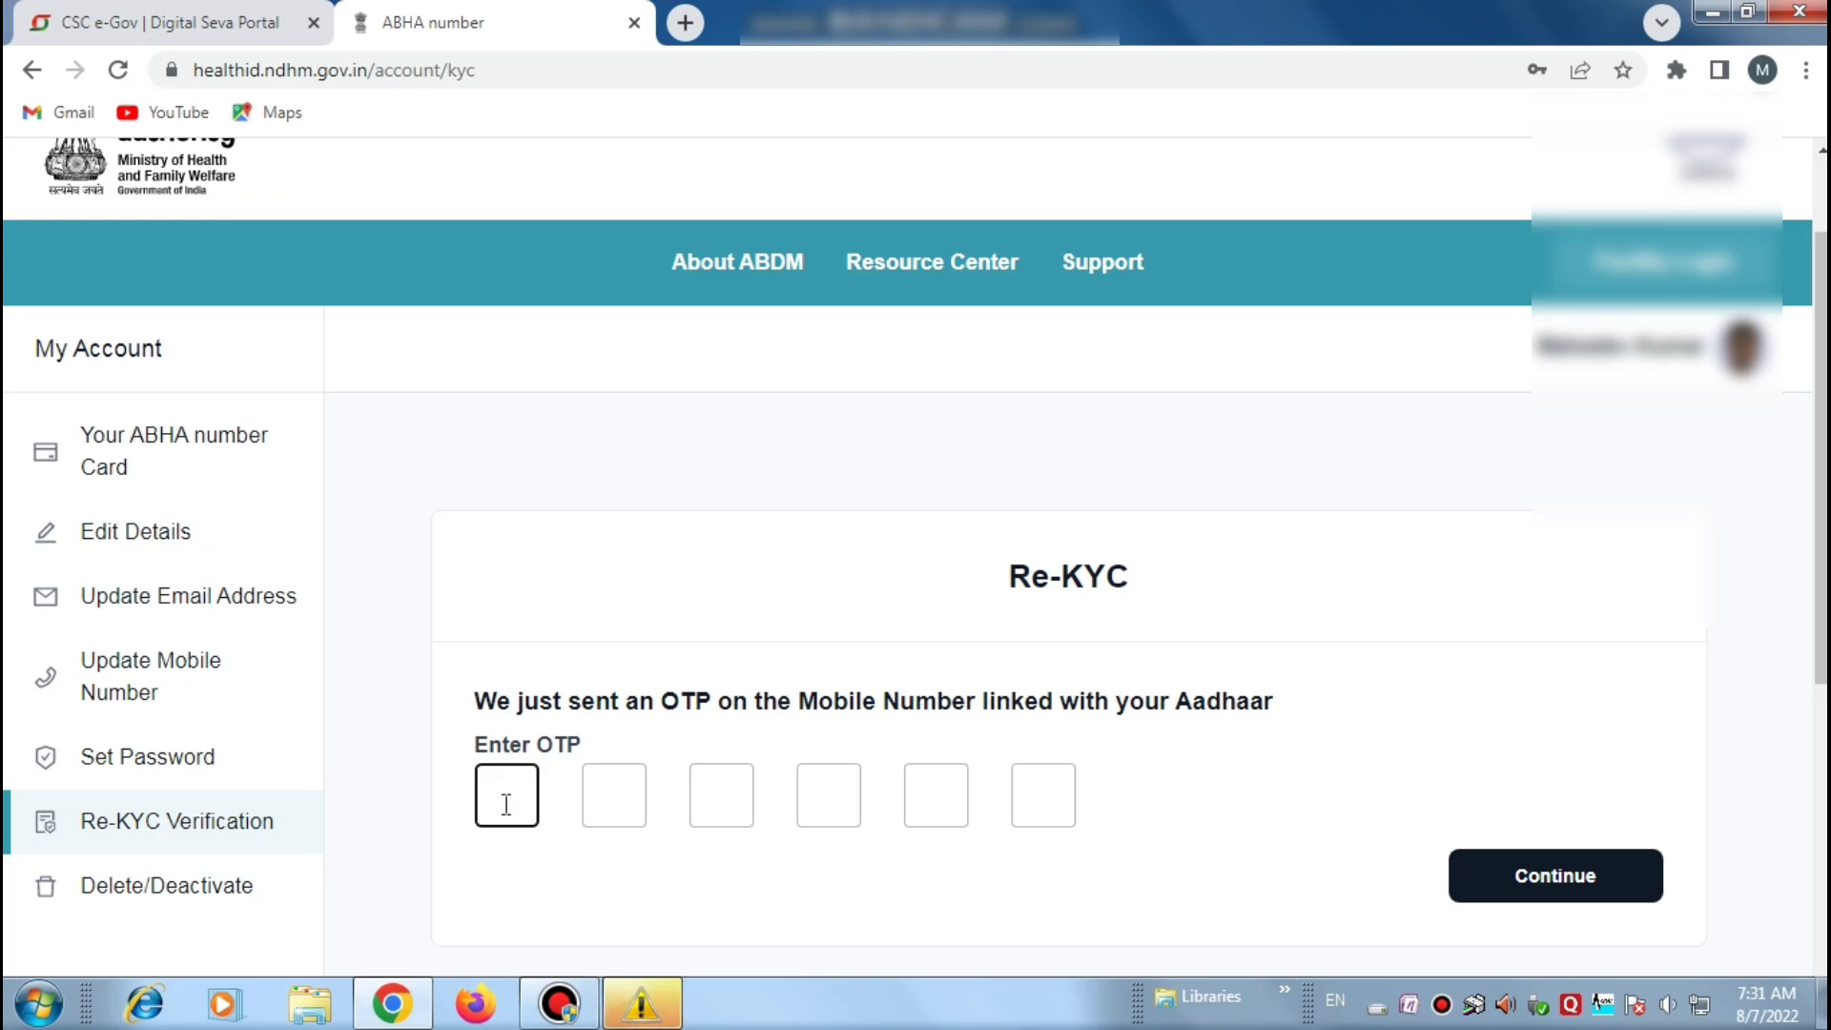
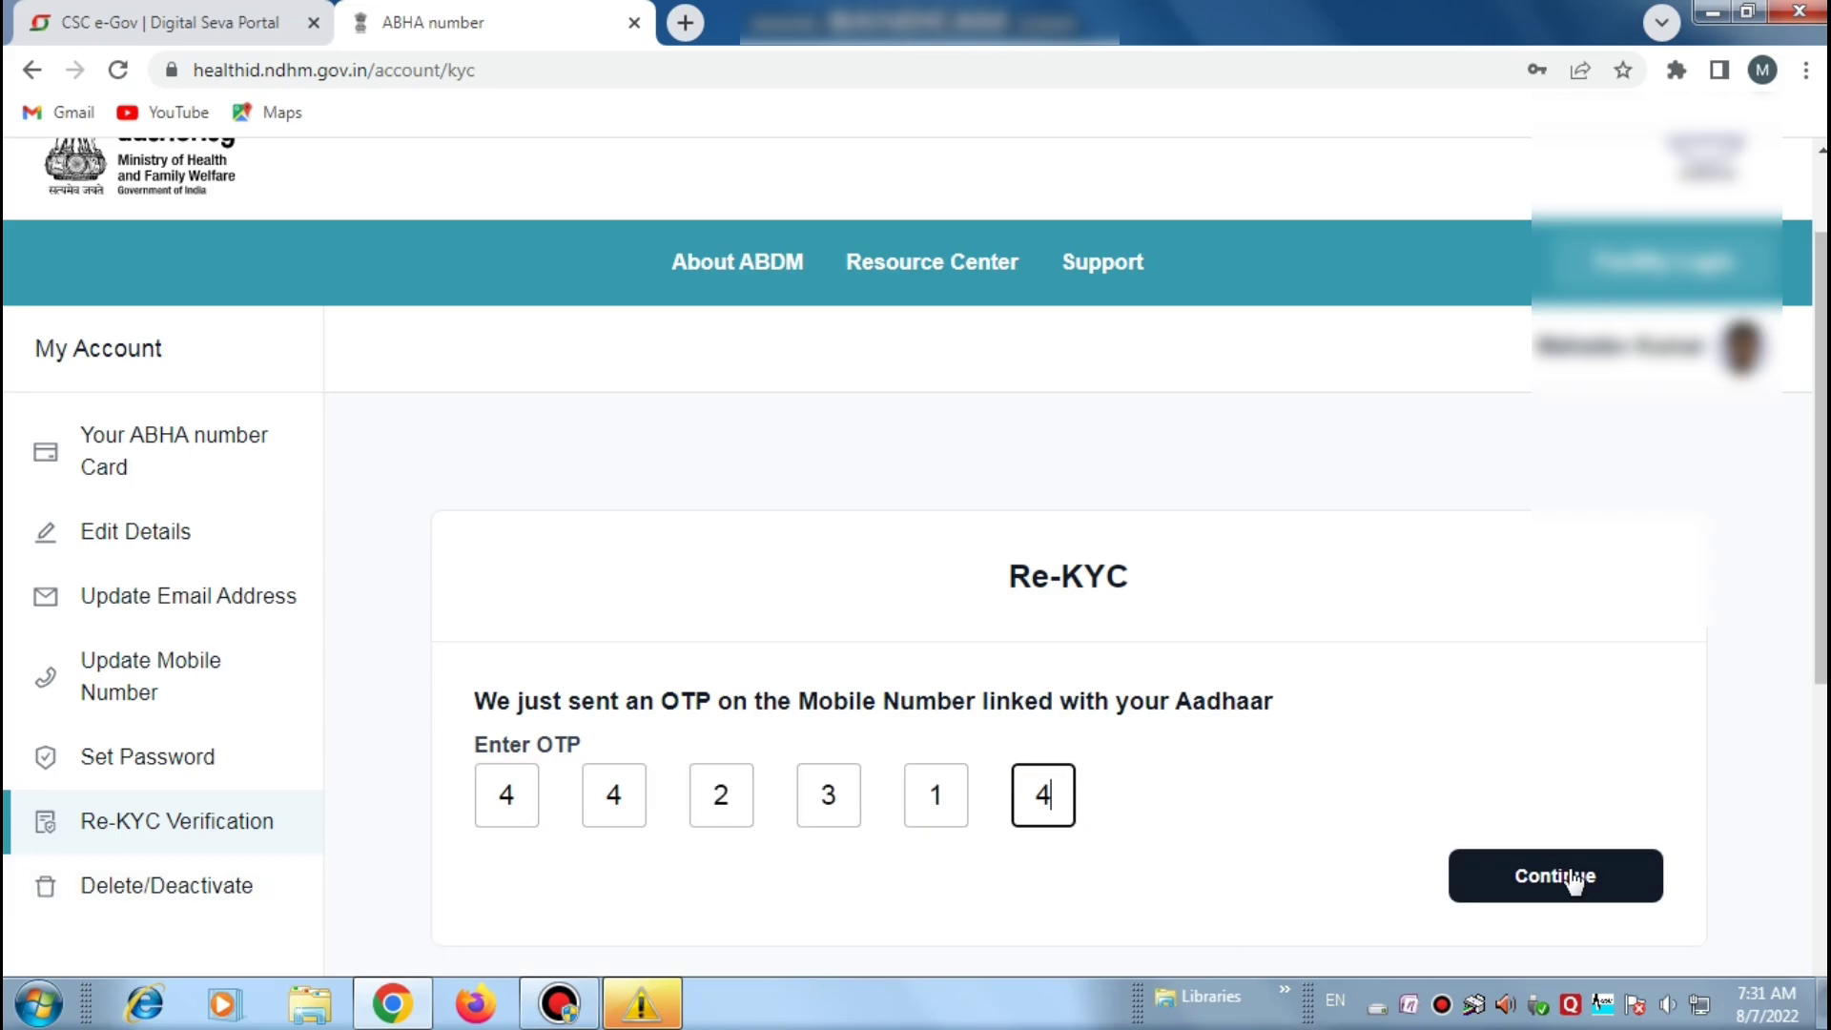
{"action": "left_click", "coordinate": [1563, 870]}
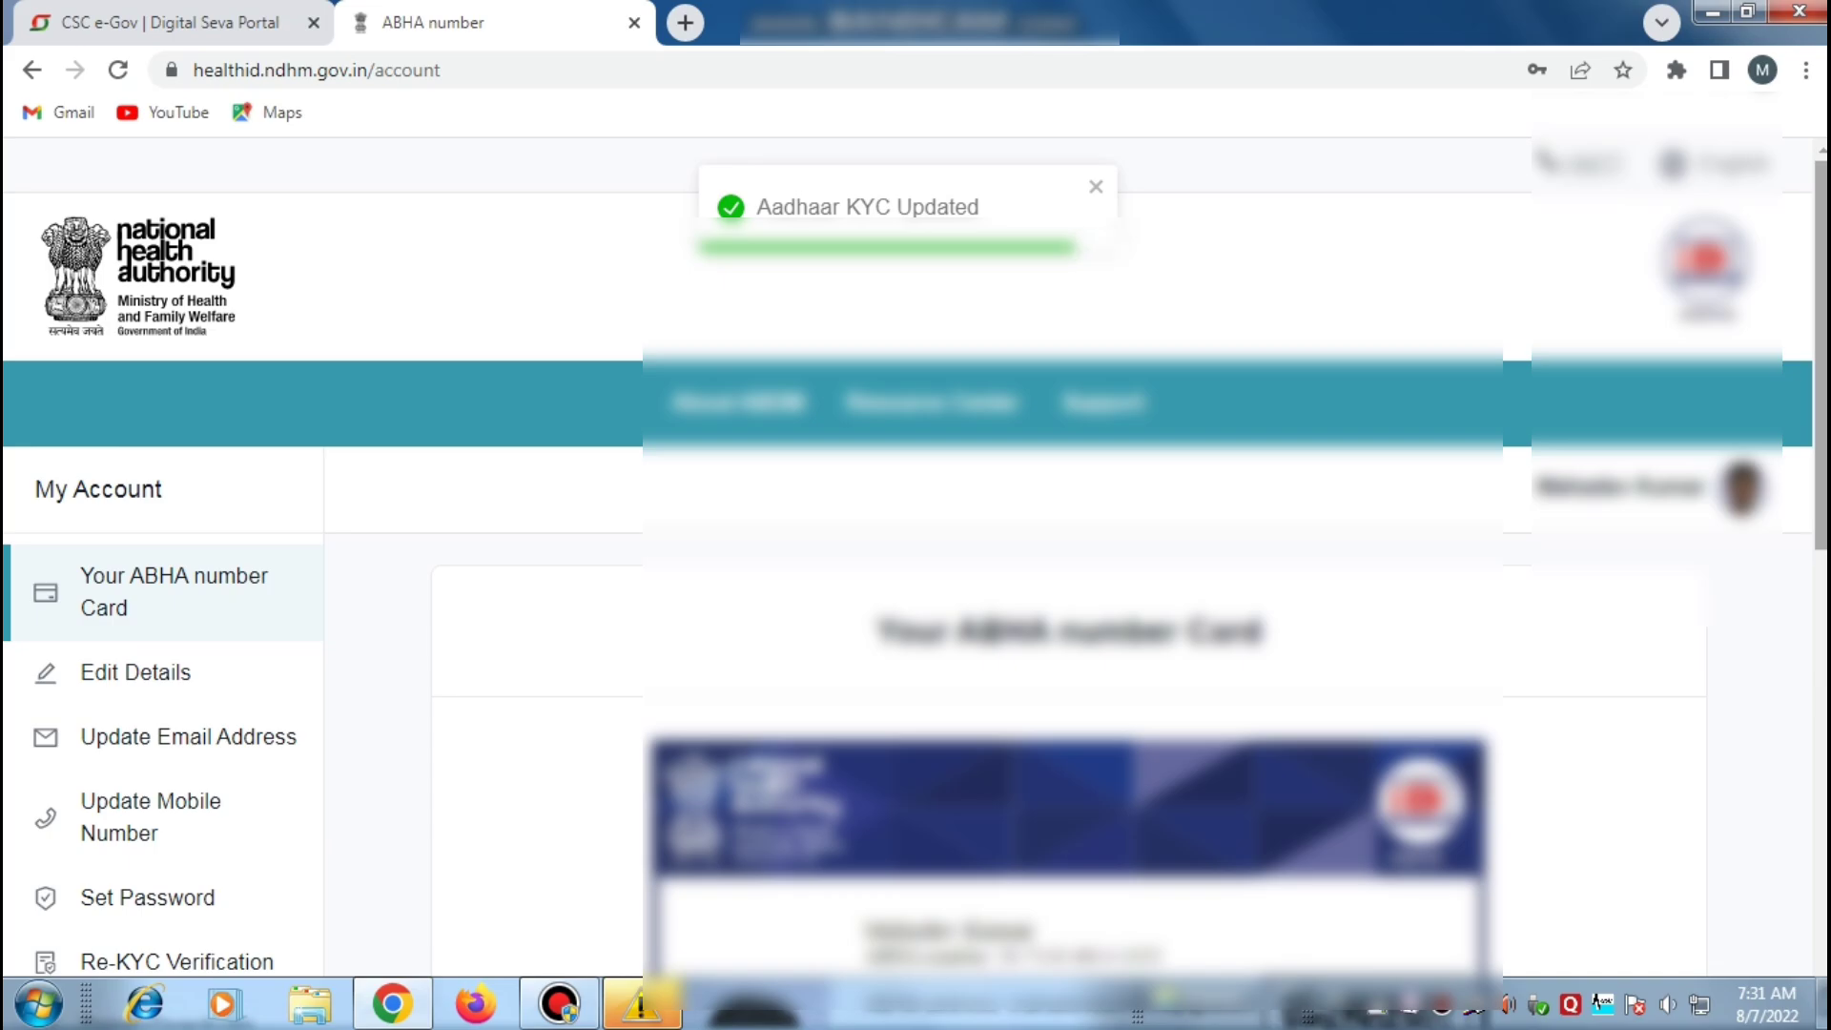
{"action": "scroll", "coordinate": [915, 572], "scroll_direction": "down", "scroll_amount": 4}
{"action": "scroll", "coordinate": [916, 572], "scroll_direction": "down", "scroll_amount": 2}
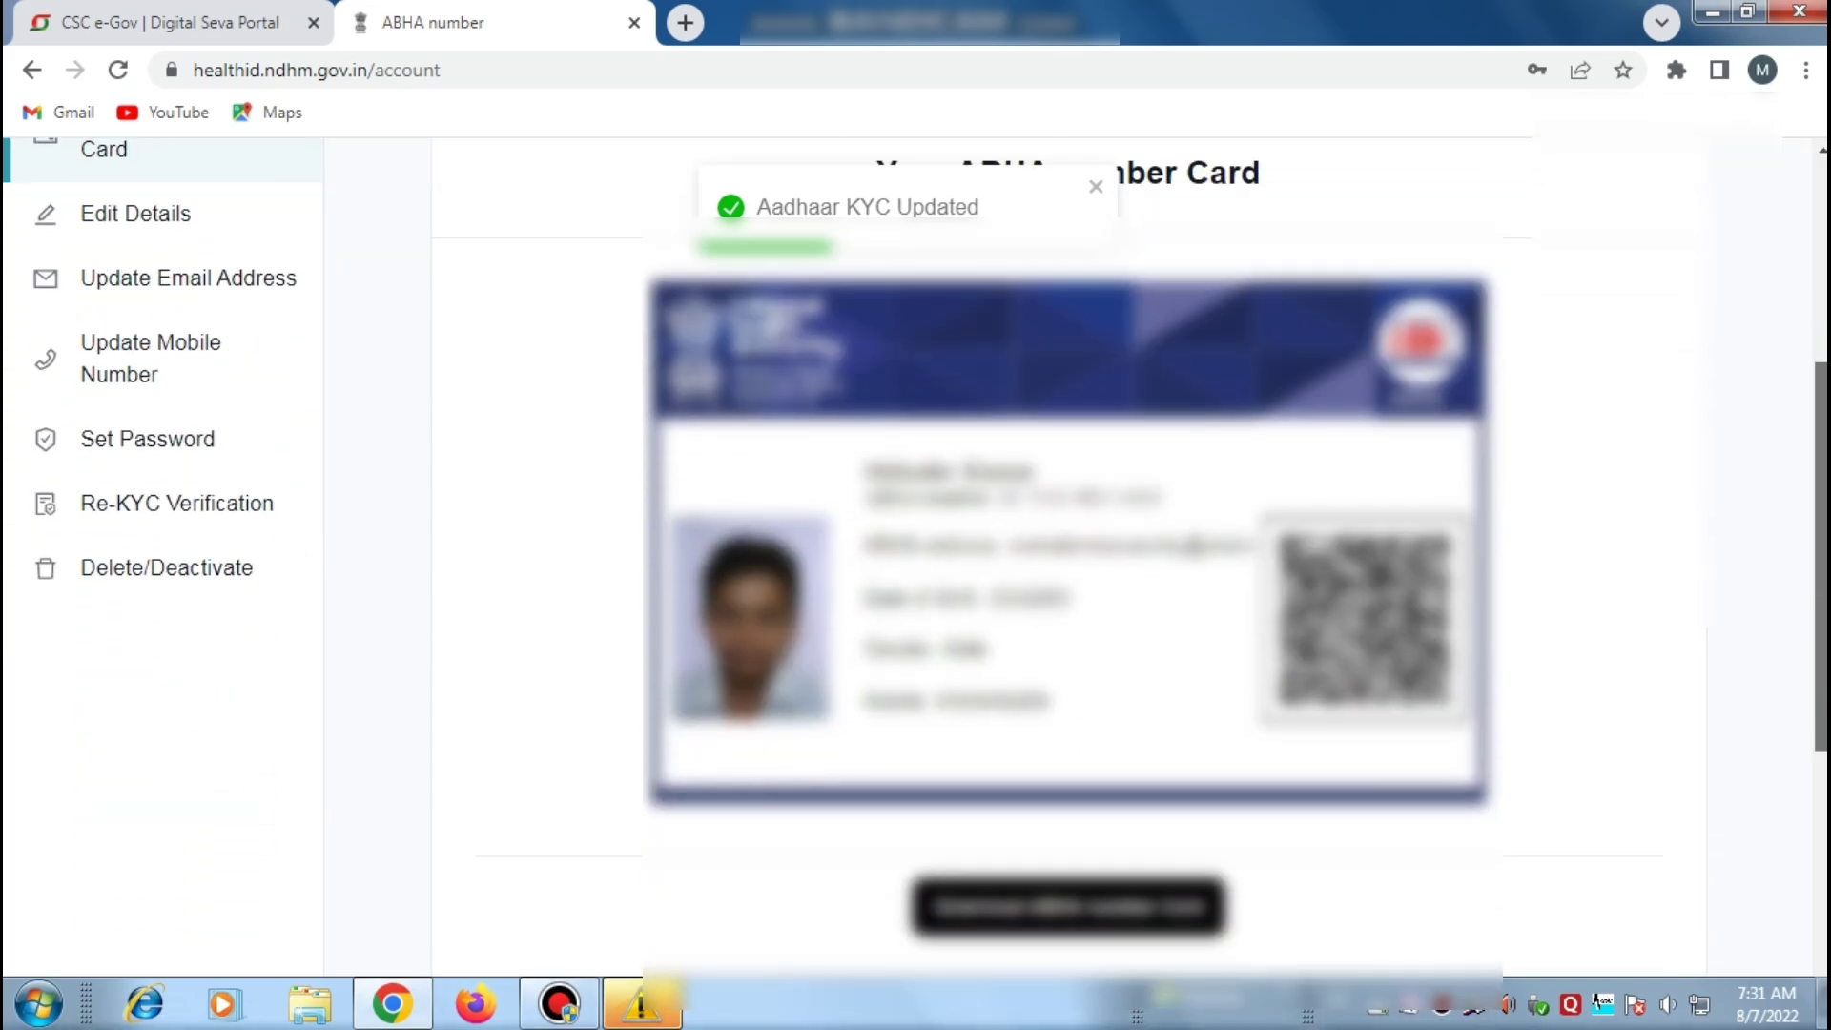
{"action": "scroll", "coordinate": [916, 572], "scroll_direction": "up", "scroll_amount": 1}
{"action": "scroll", "coordinate": [916, 572], "scroll_direction": "up", "scroll_amount": 2}
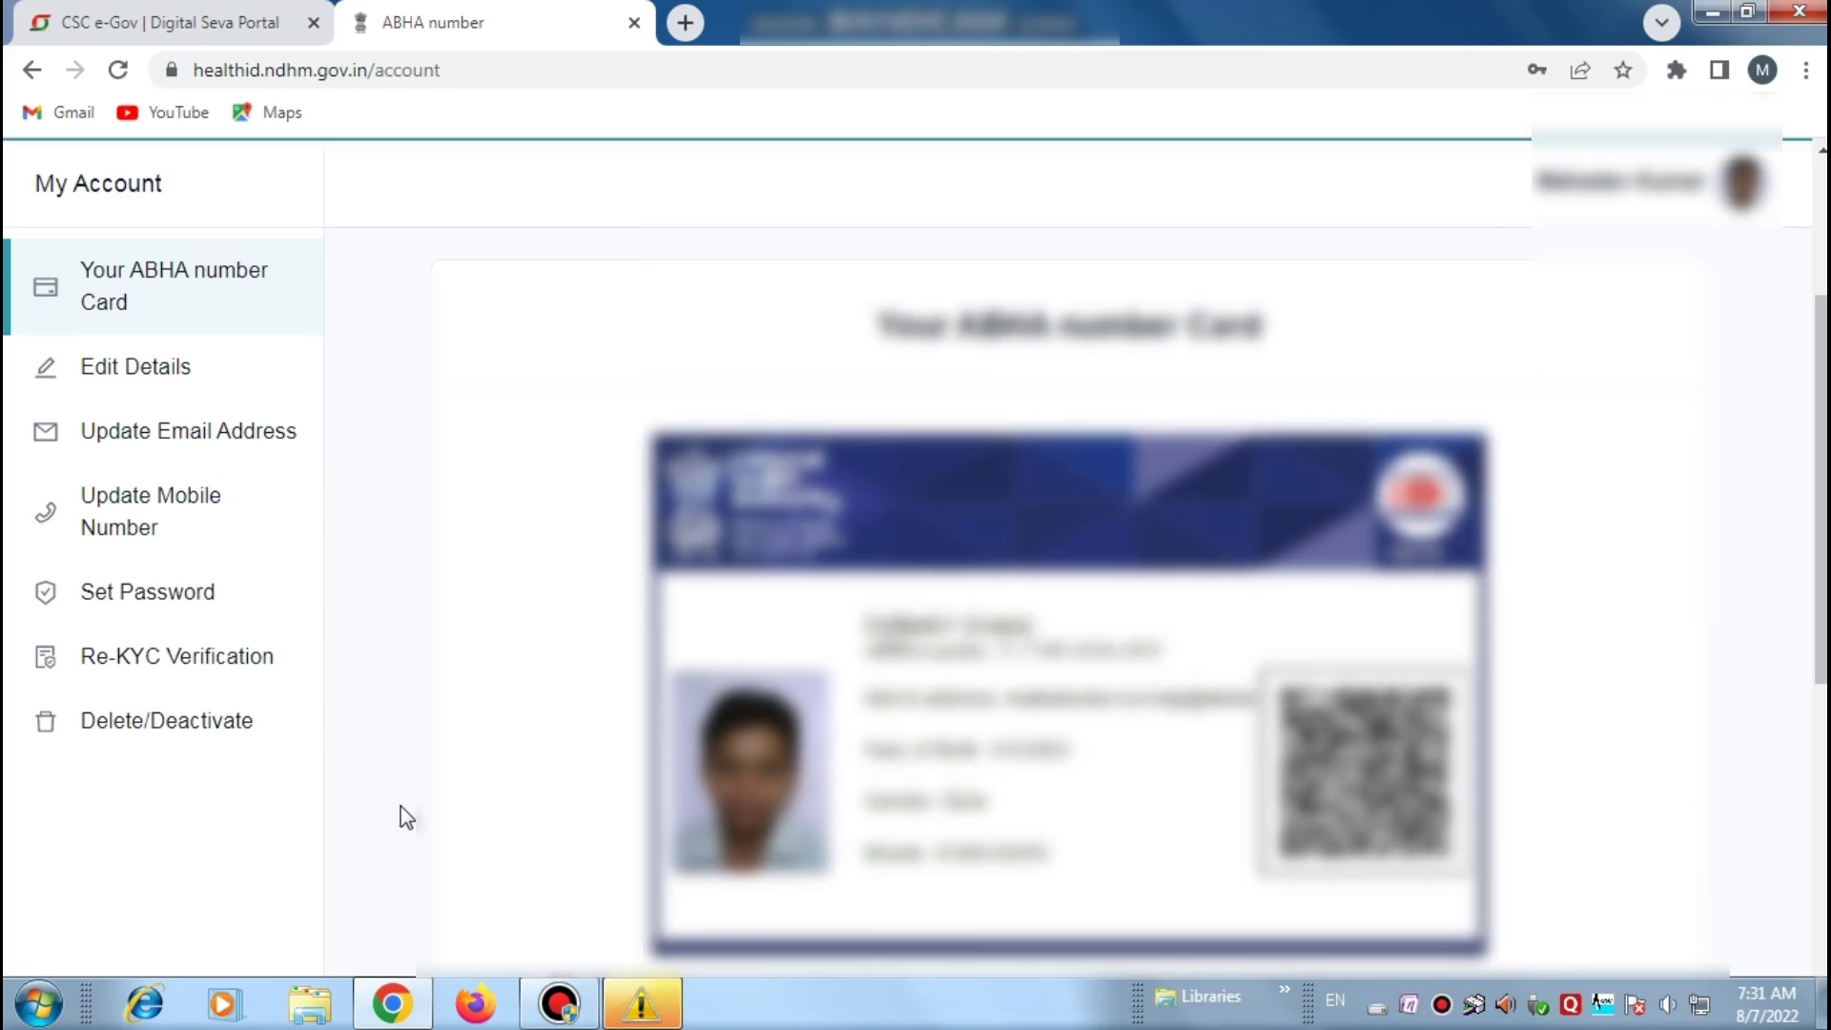
Browse Edit Details, then visit Update Mobile Number and the Set Password form.
{"action": "left_click", "coordinate": [153, 372]}
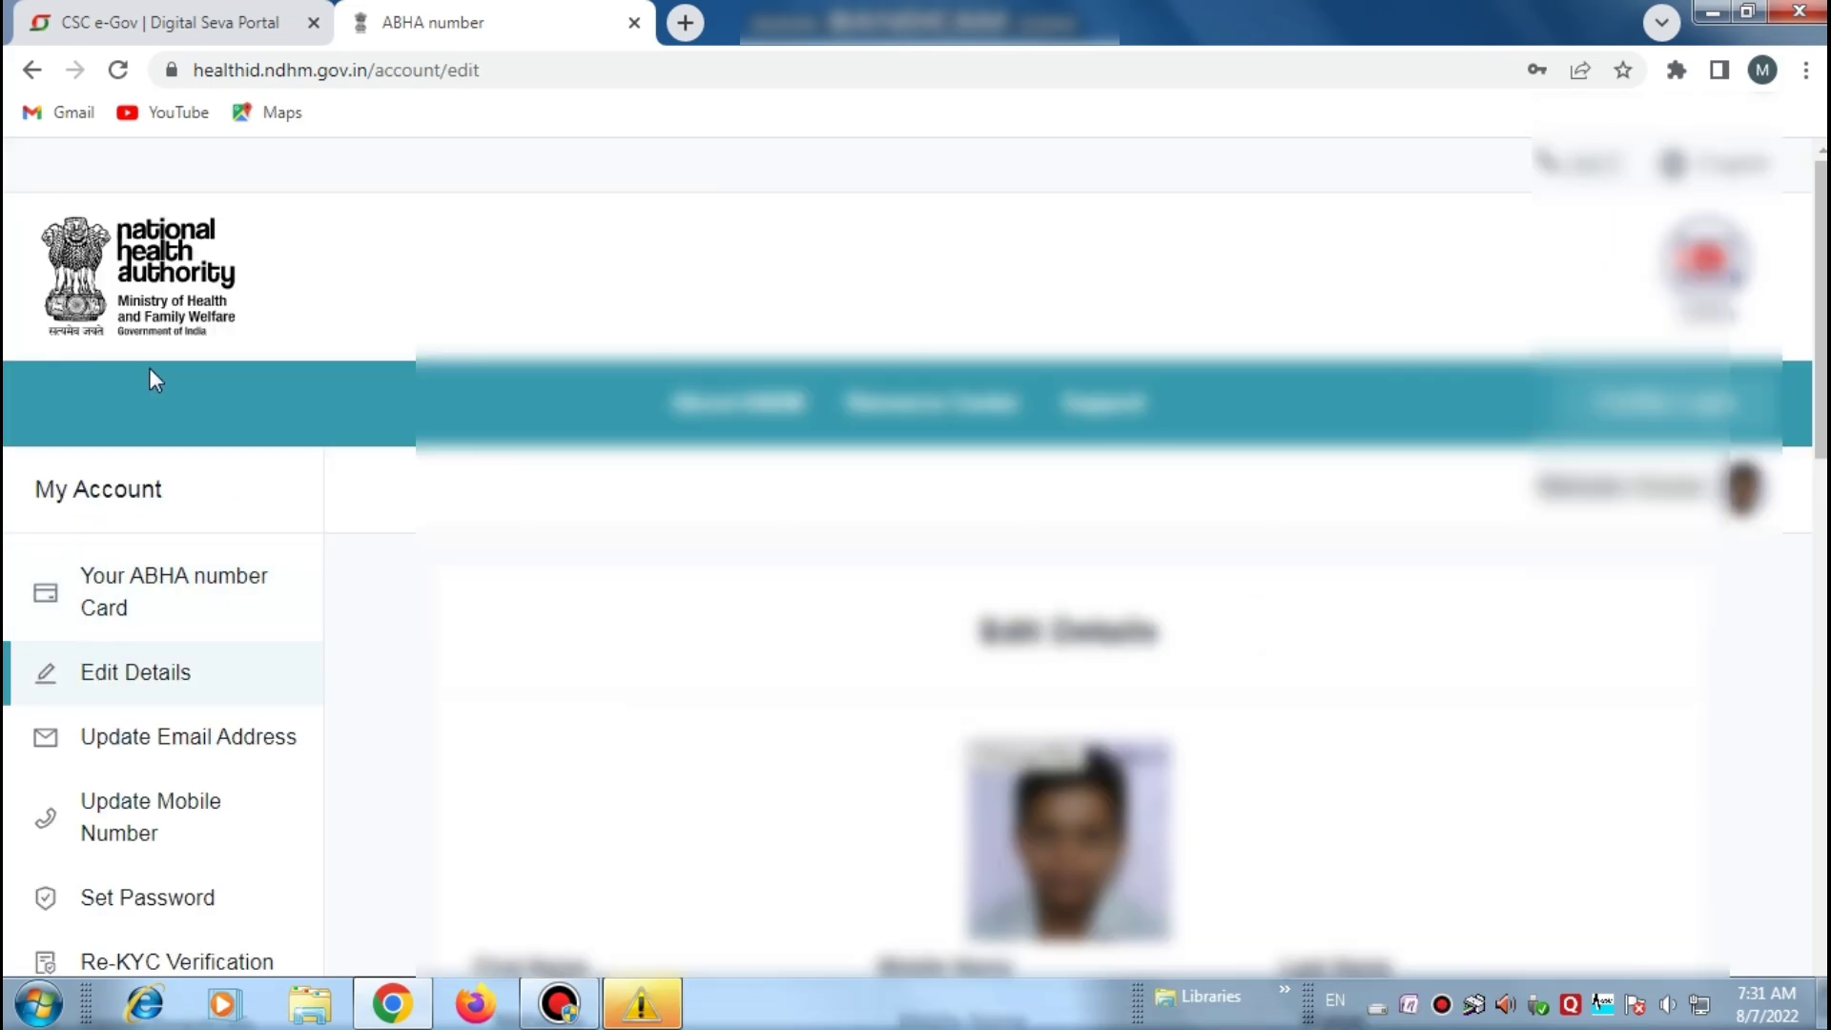
{"action": "scroll", "coordinate": [151, 375], "scroll_direction": "down", "scroll_amount": 1}
{"action": "scroll", "coordinate": [829, 362], "scroll_direction": "down", "scroll_amount": 3}
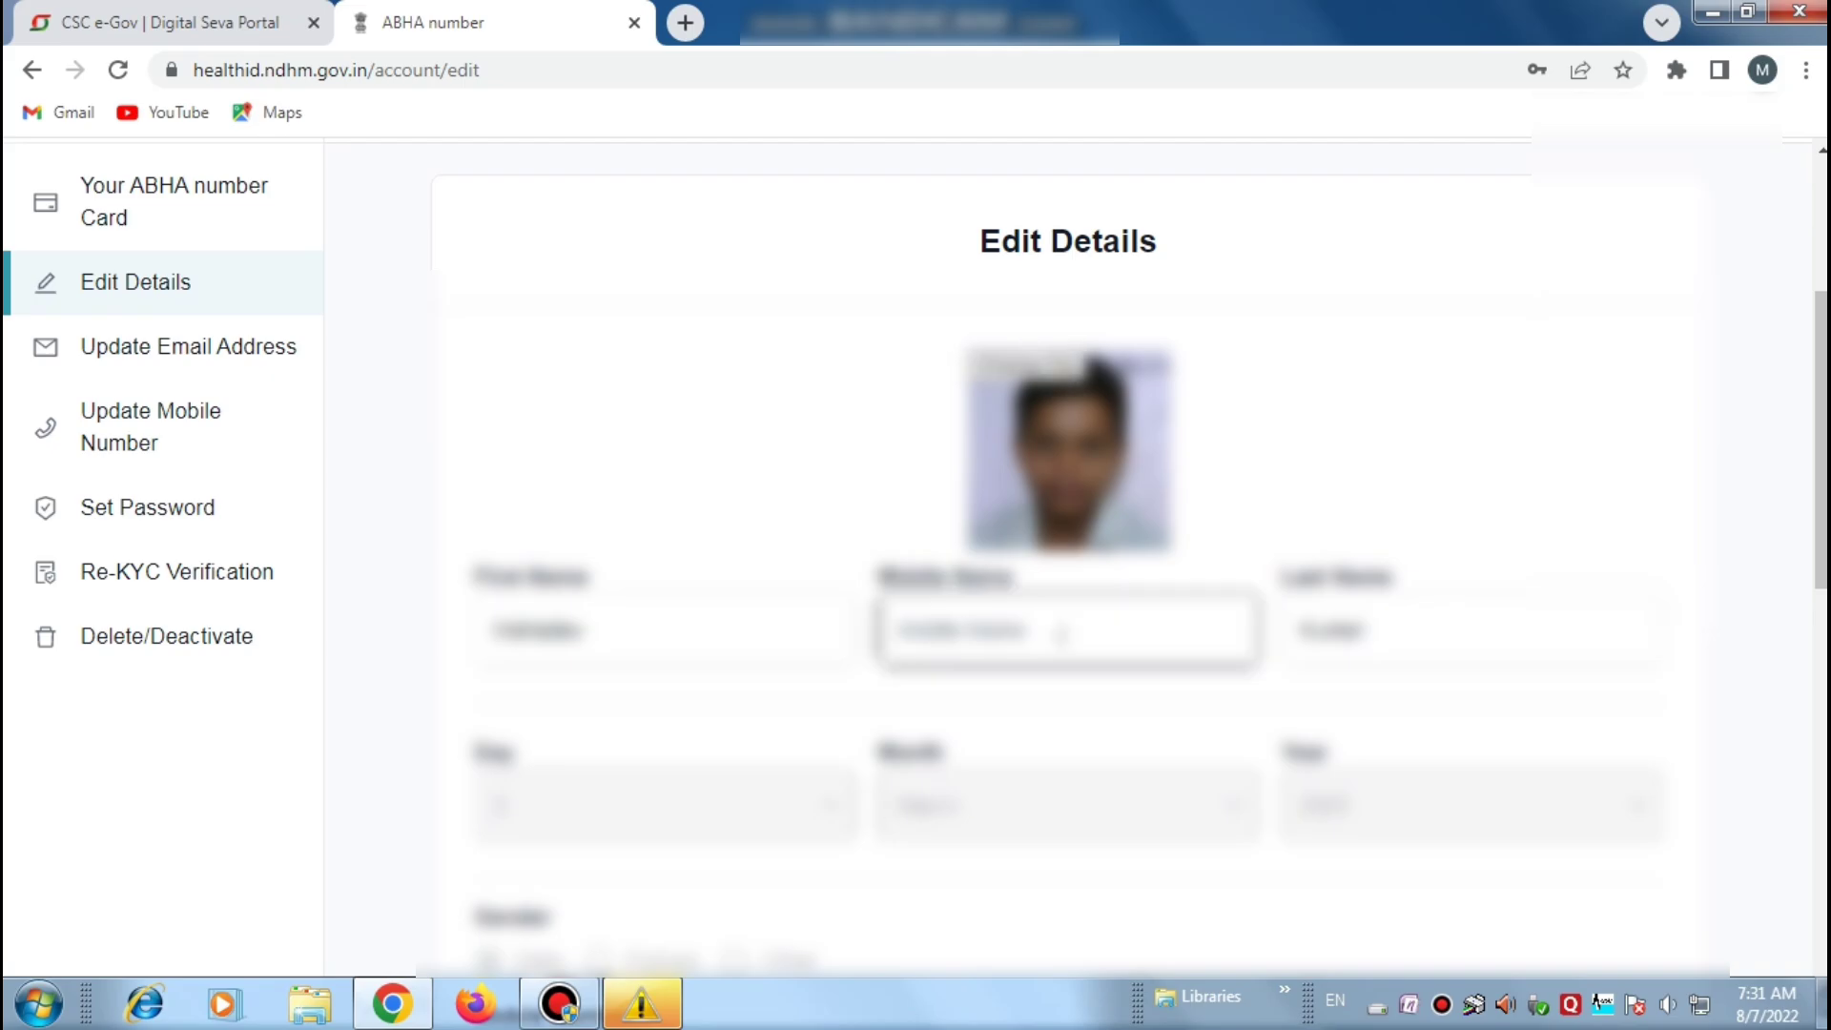
{"action": "scroll", "coordinate": [1335, 629], "scroll_direction": "down", "scroll_amount": 2}
{"action": "scroll", "coordinate": [1068, 572], "scroll_direction": "down", "scroll_amount": 4}
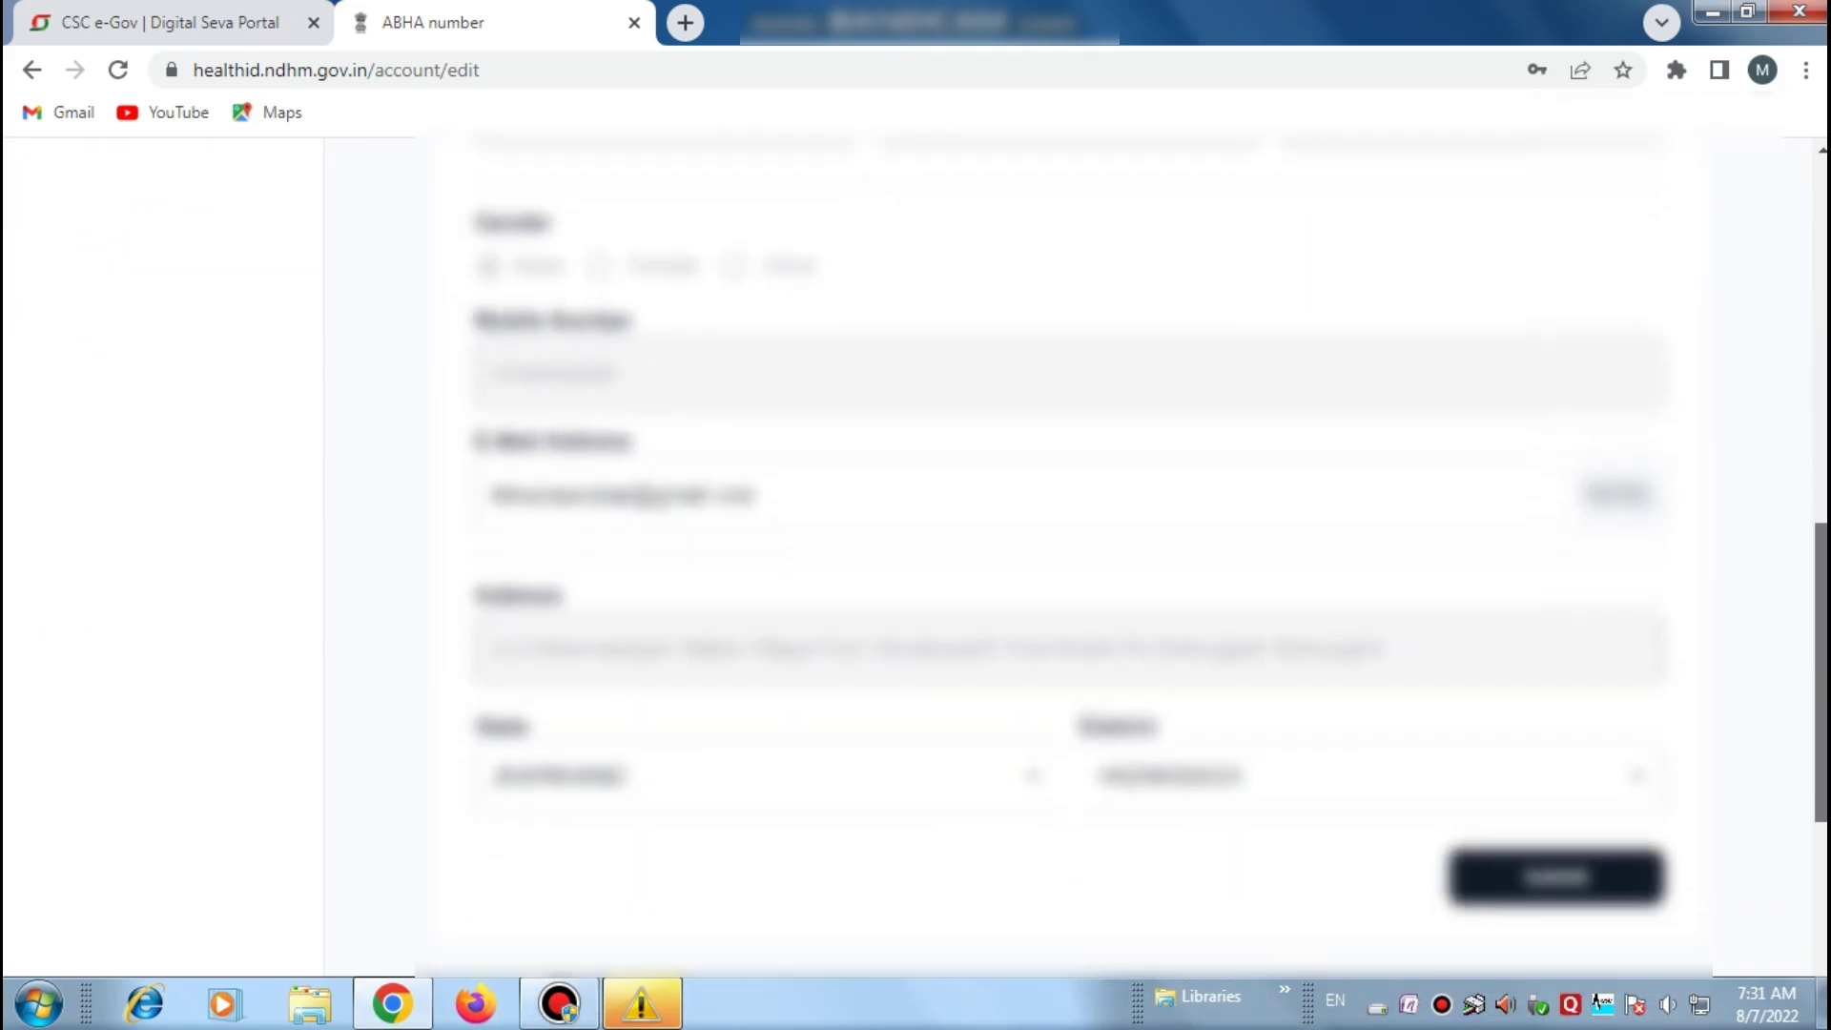
{"action": "scroll", "coordinate": [1816, 694], "scroll_direction": "up", "scroll_amount": 3}
{"action": "scroll", "coordinate": [1817, 695], "scroll_direction": "up", "scroll_amount": 5}
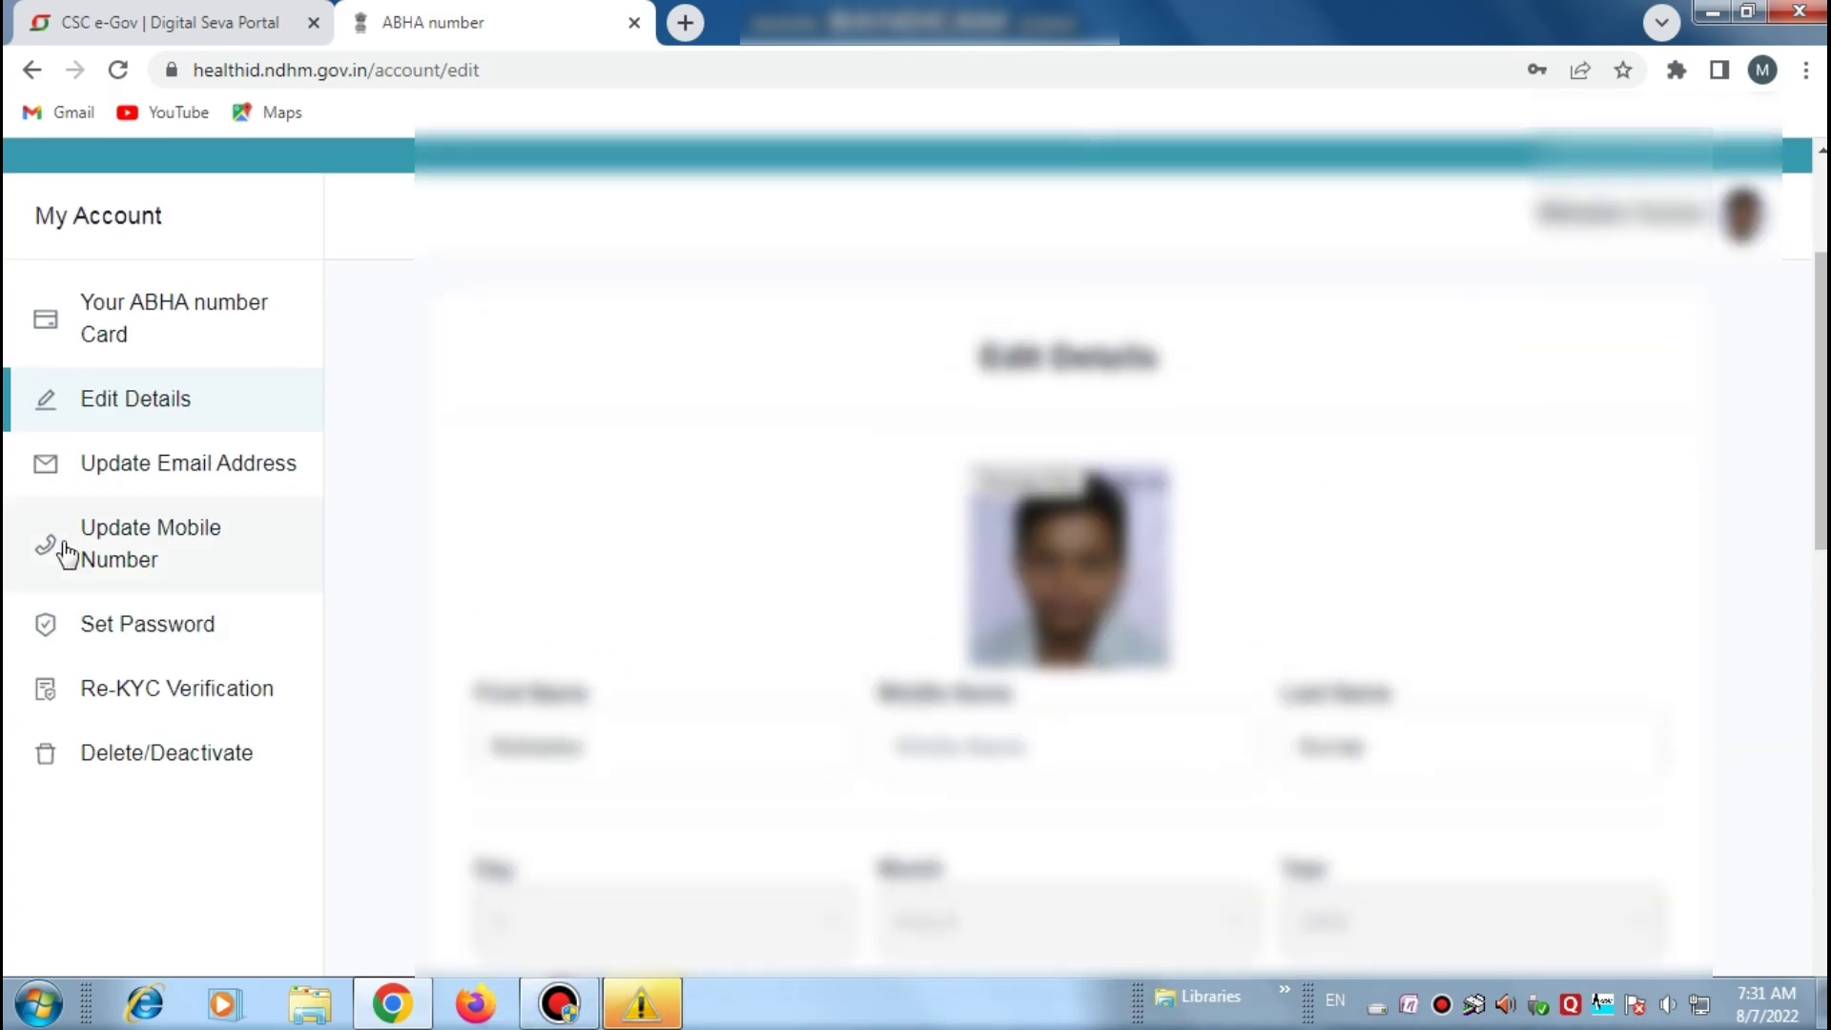
{"action": "left_click", "coordinate": [66, 552]}
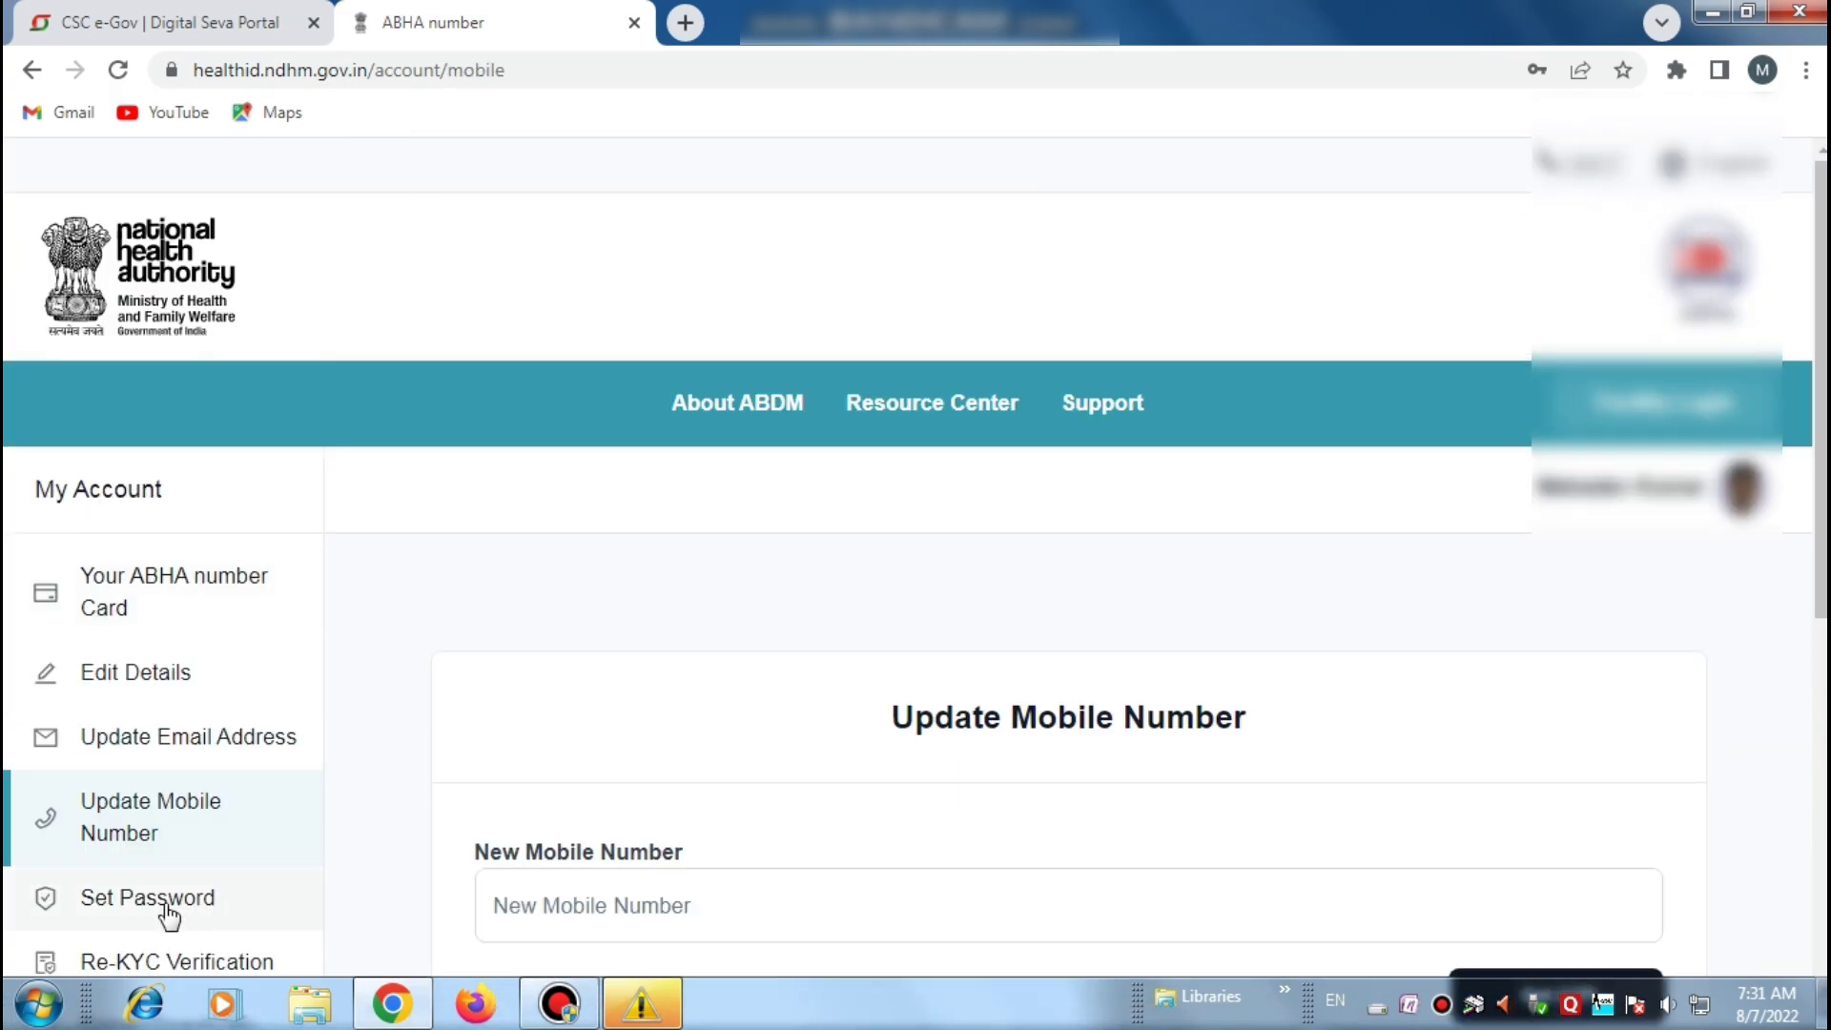
{"action": "left_click", "coordinate": [169, 913]}
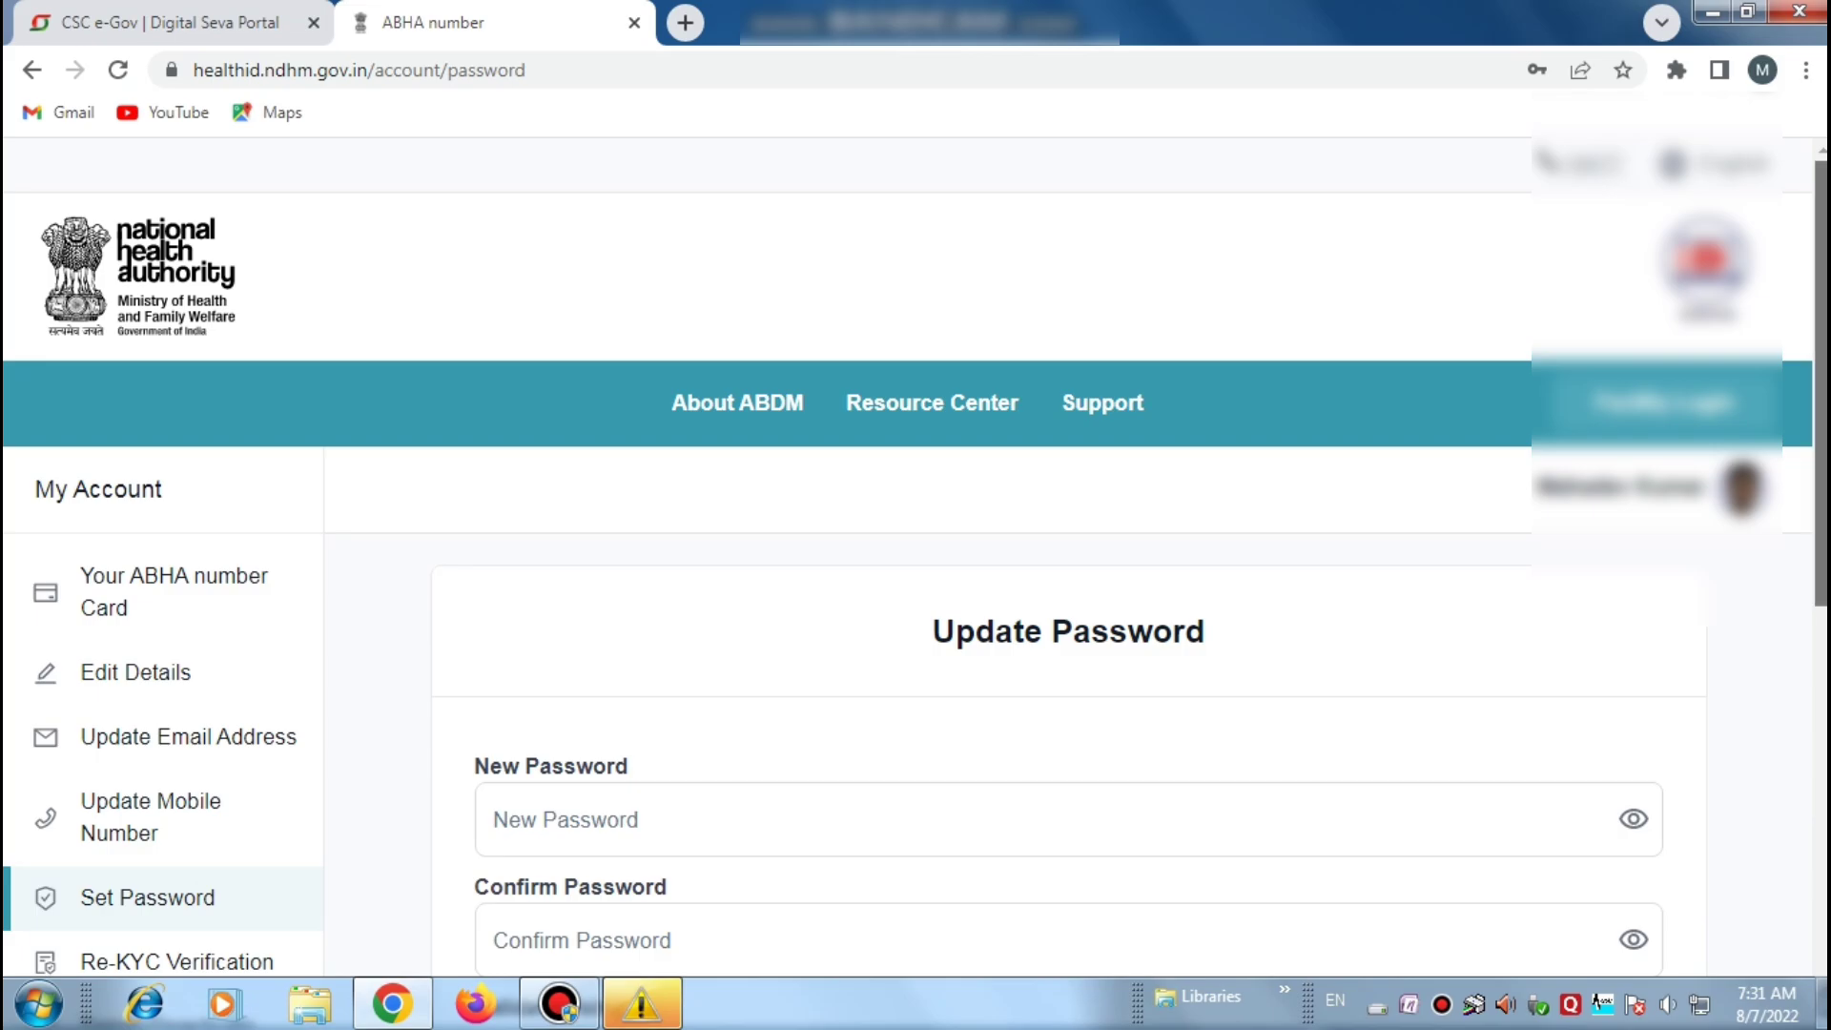
Go back twice from Set Password to the logged-out ABHA home page.
{"action": "scroll", "coordinate": [915, 572], "scroll_direction": "down", "scroll_amount": 4}
{"action": "scroll", "coordinate": [1615, 676], "scroll_direction": "up", "scroll_amount": 3}
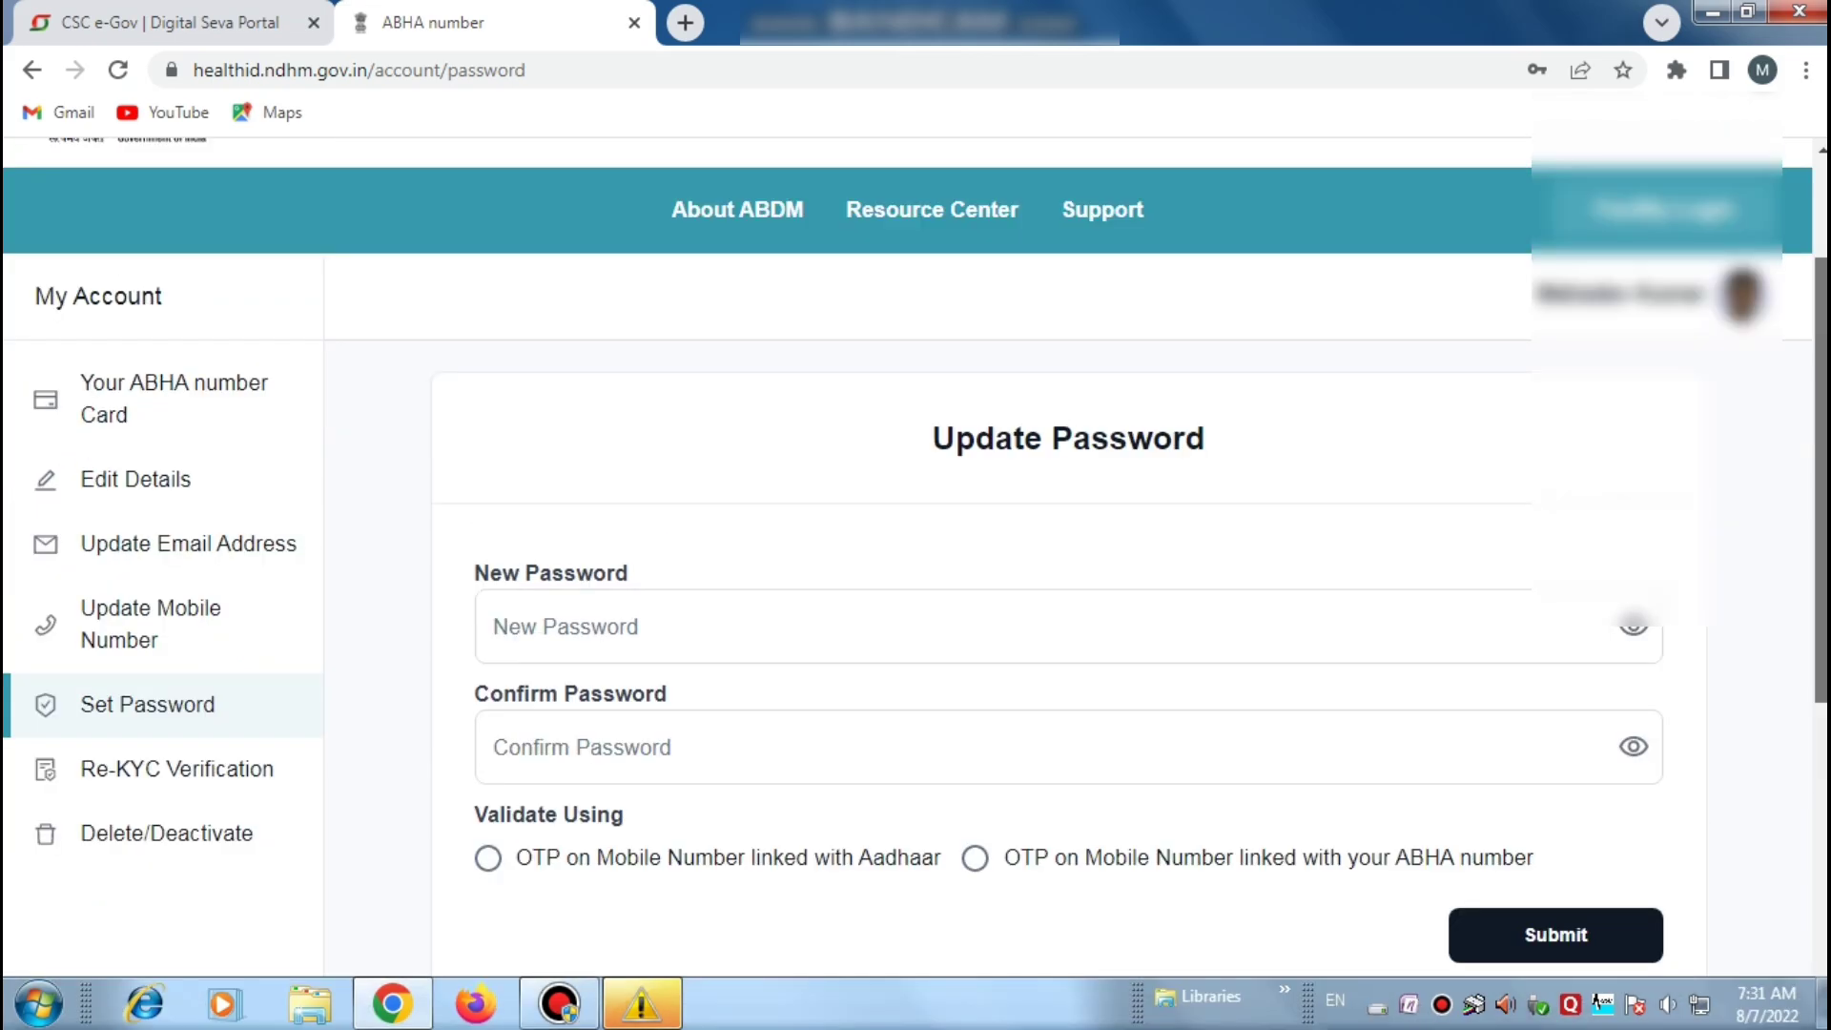
{"action": "key", "text": "alt+Left"}
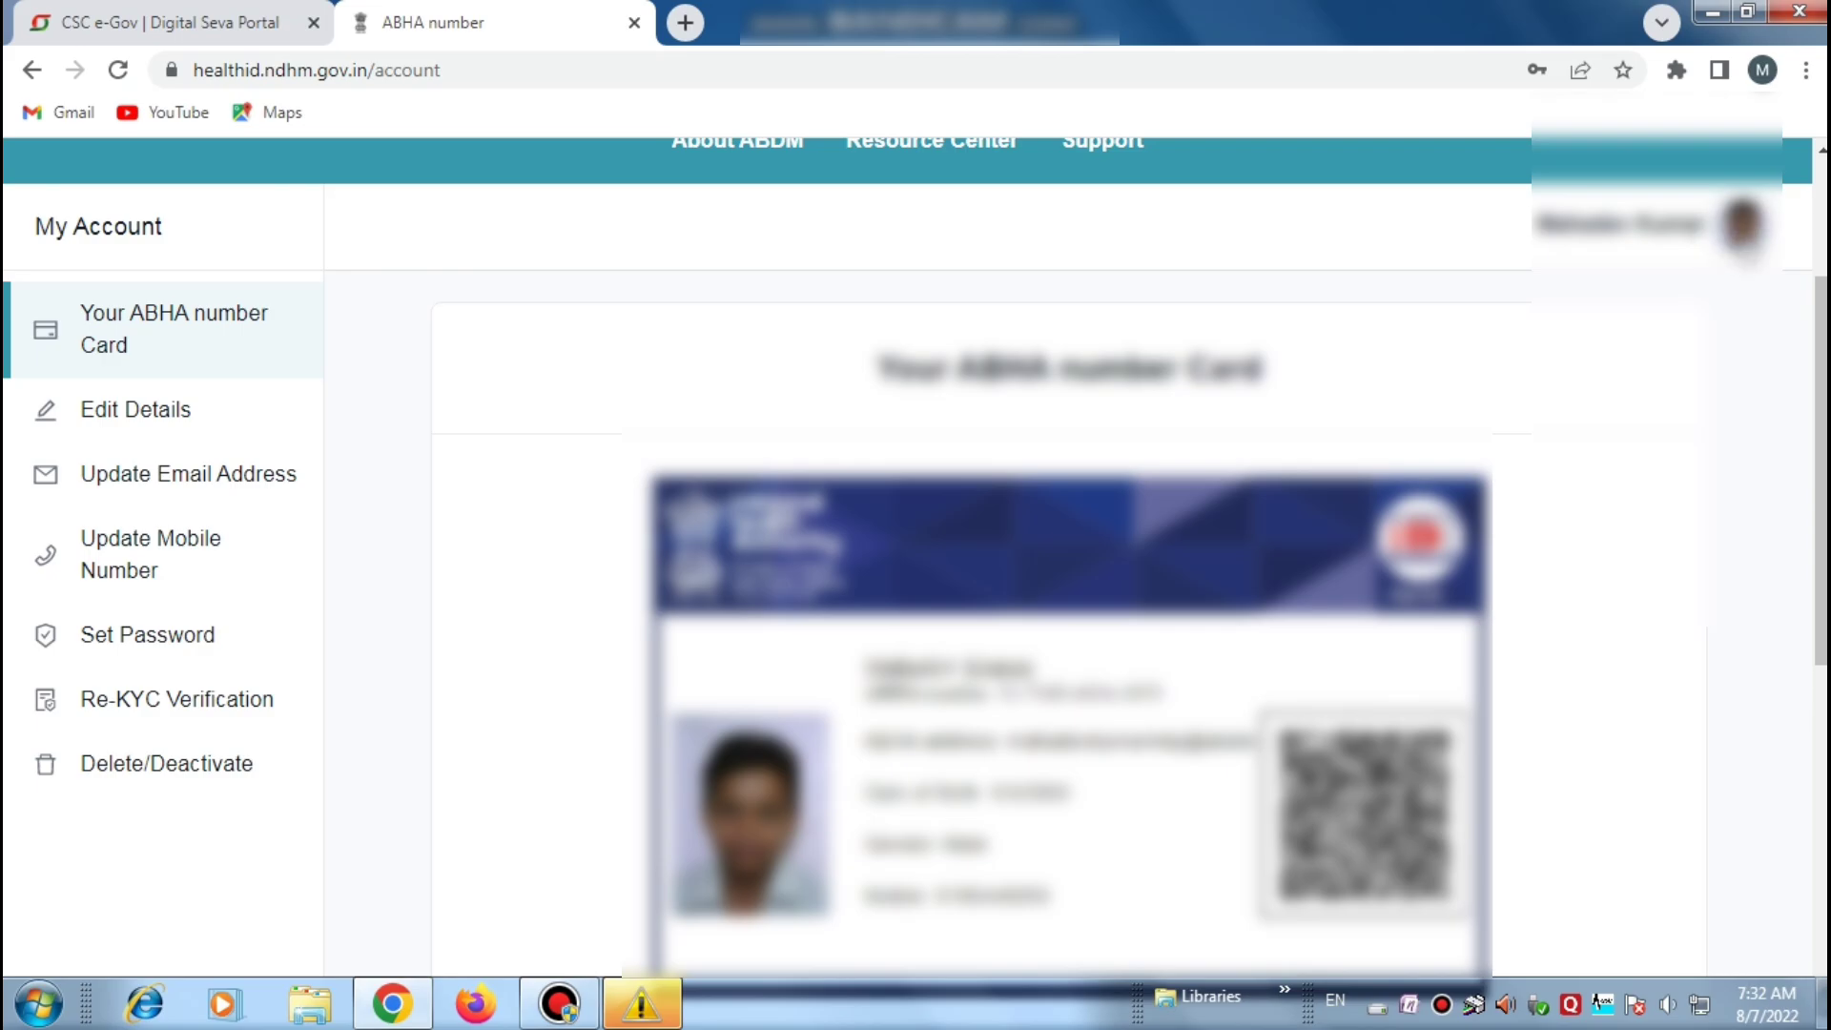
{"action": "key", "text": "alt+Left"}
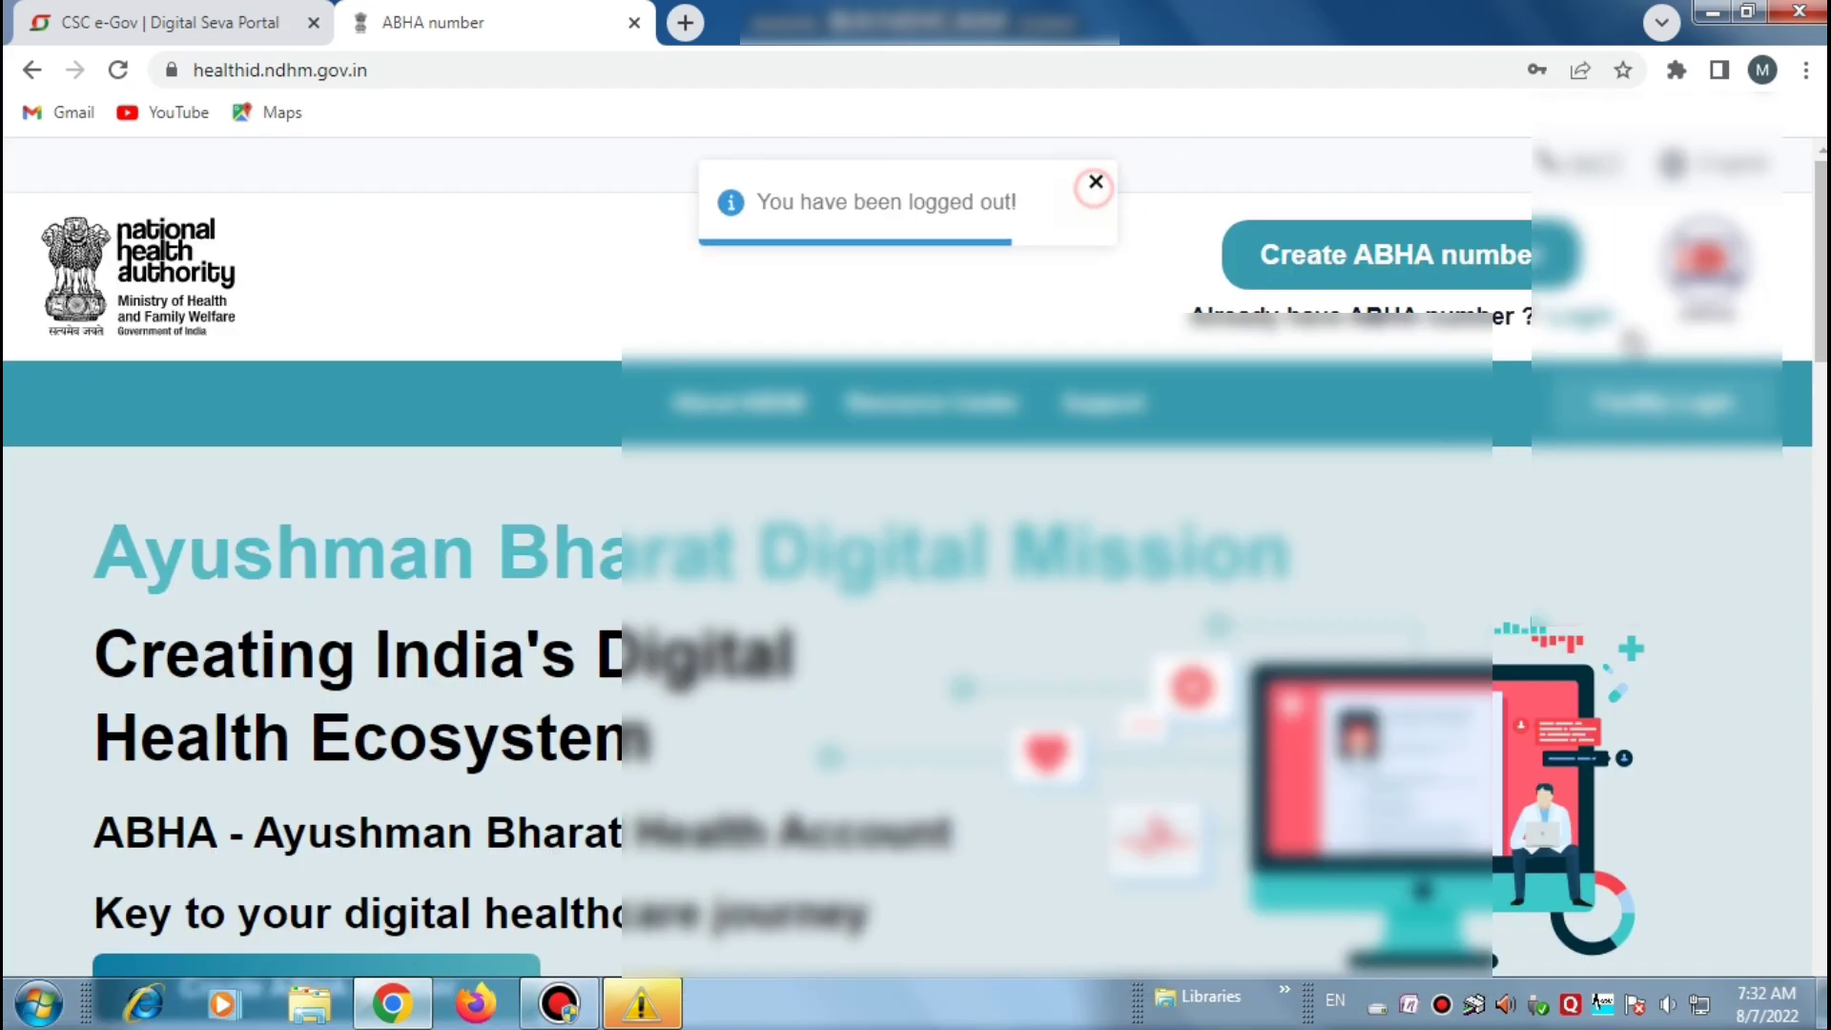
Dismiss the logged-out notice and choose mobile-number login on the ABHA login page.
{"action": "left_click", "coordinate": [1097, 191]}
{"action": "left_click", "coordinate": [1576, 318]}
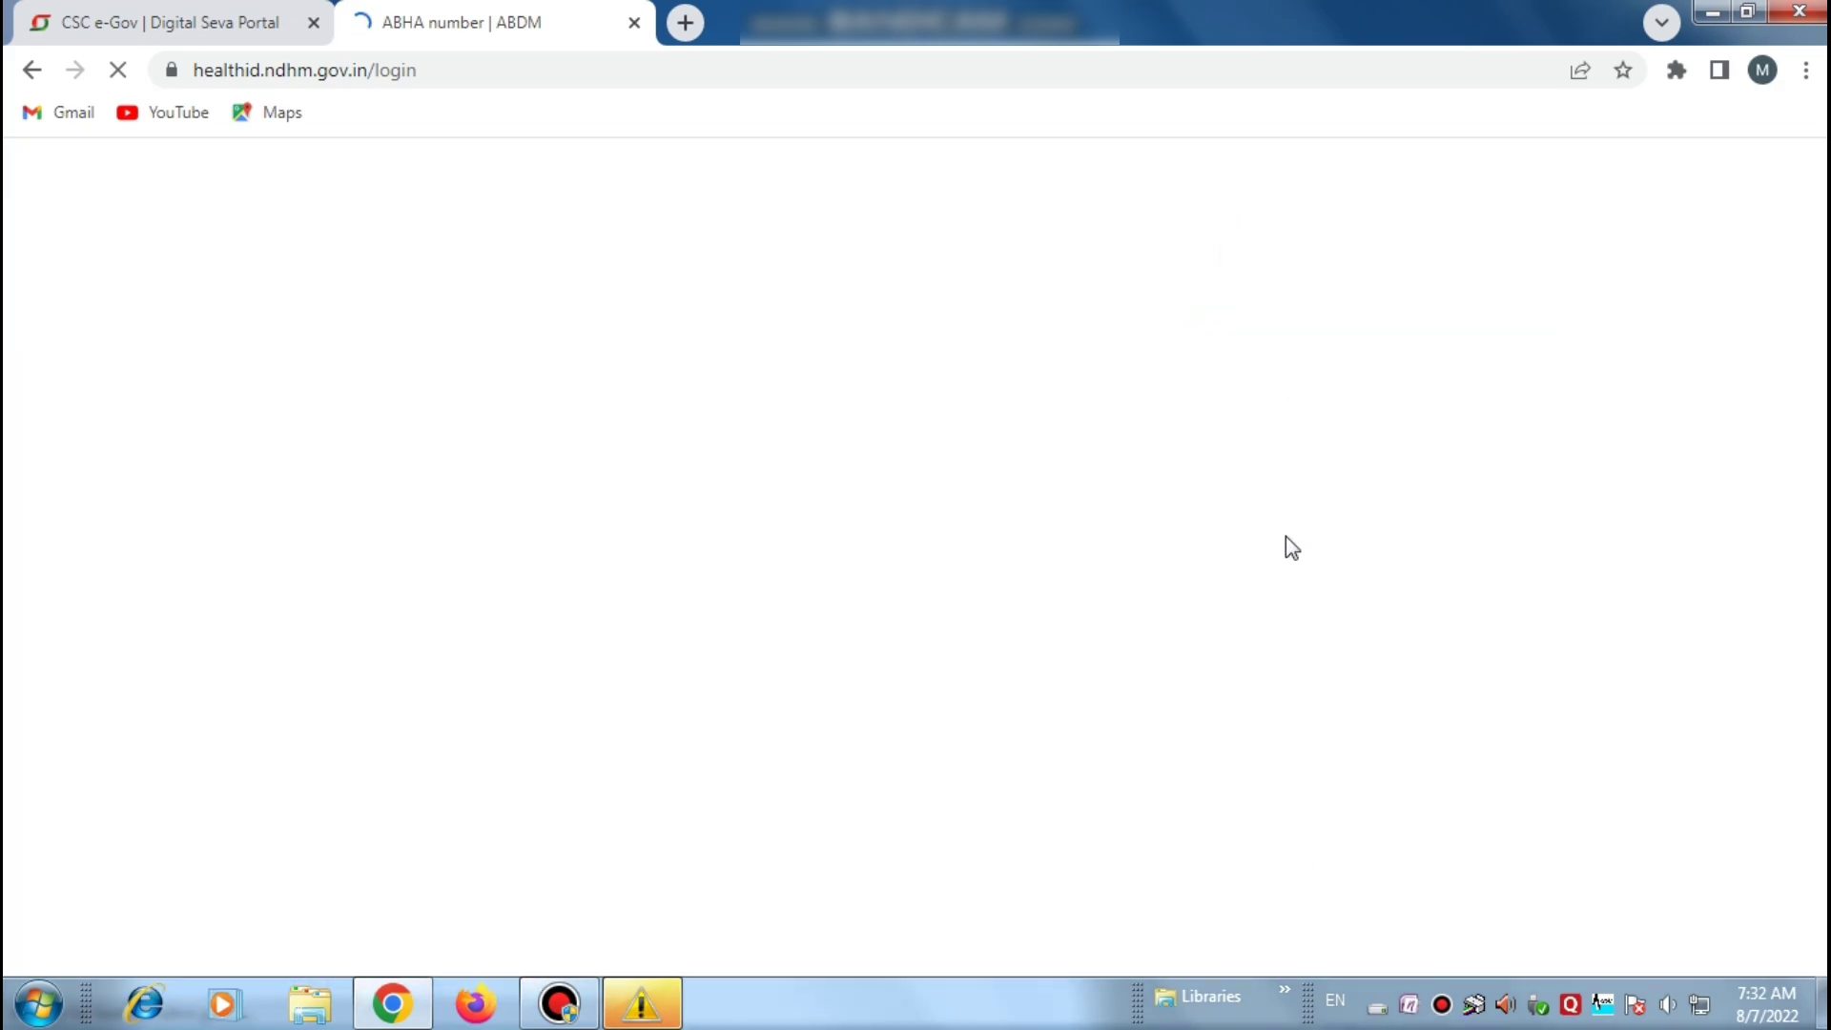
{"action": "scroll", "coordinate": [1135, 352], "scroll_direction": "down", "scroll_amount": 3}
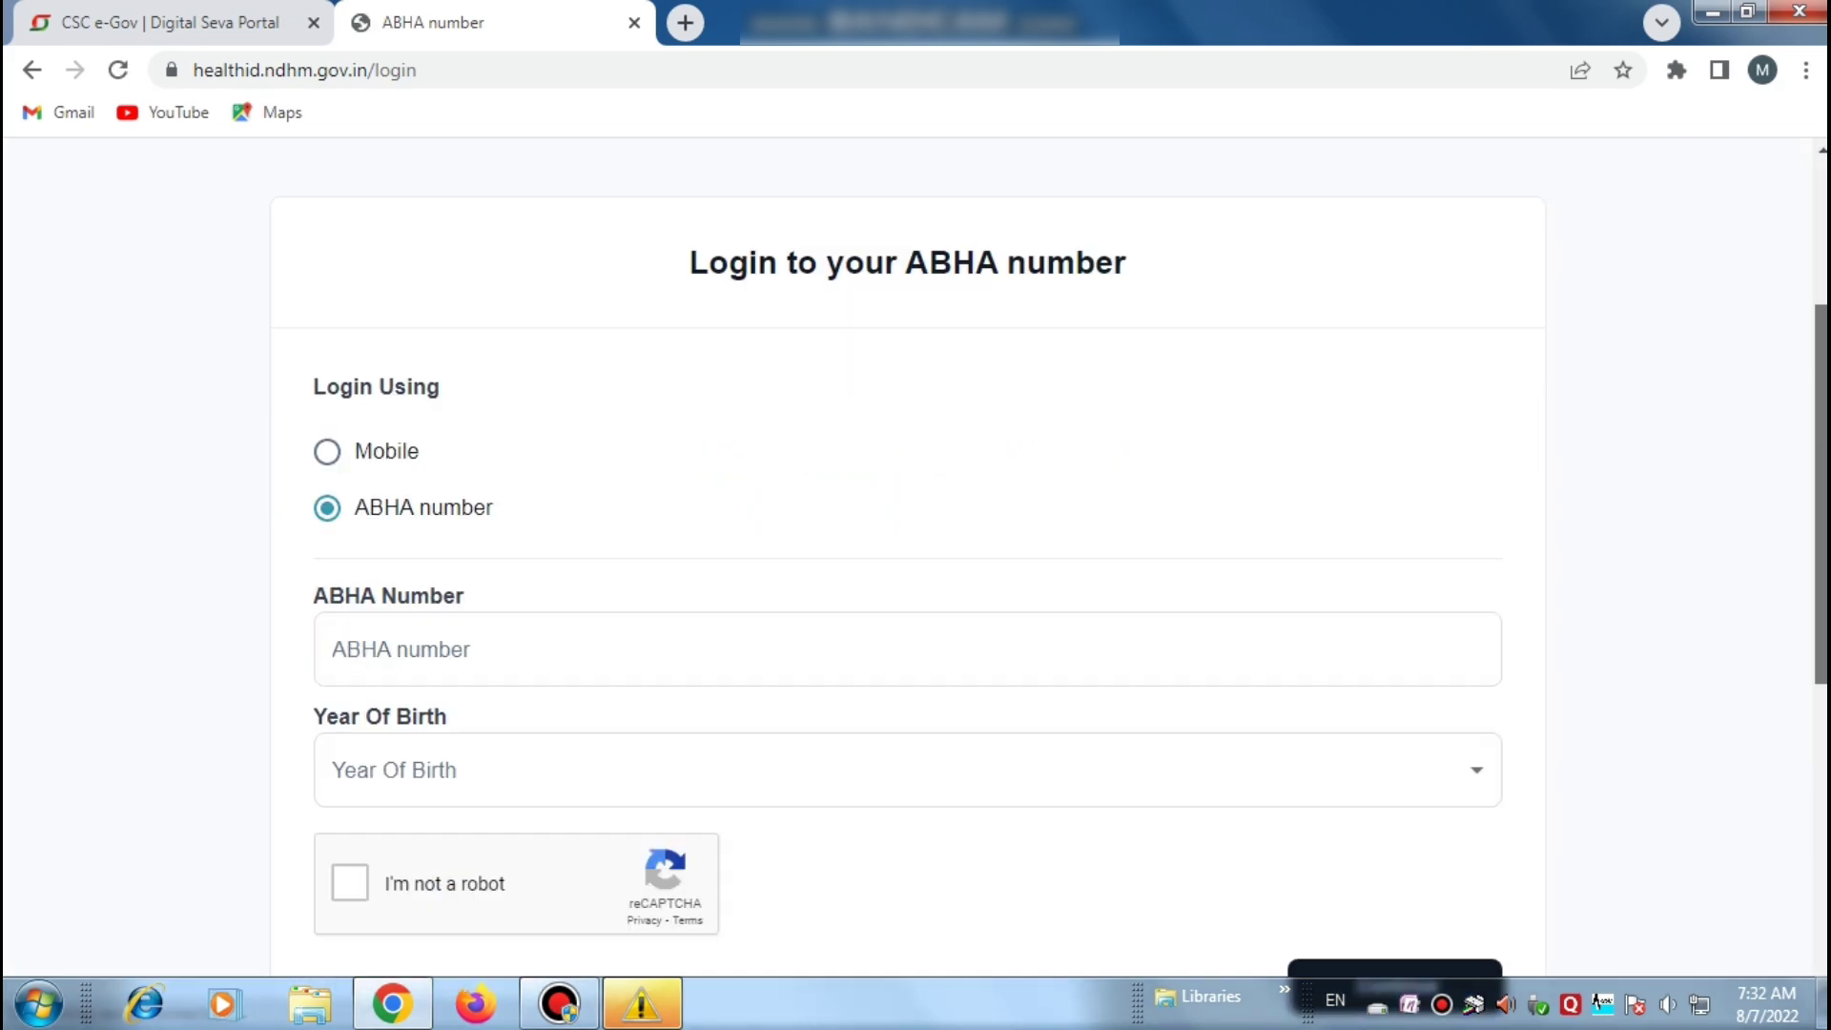
{"action": "left_click", "coordinate": [326, 443]}
{"action": "scroll", "coordinate": [1128, 856], "scroll_direction": "down", "scroll_amount": 2}
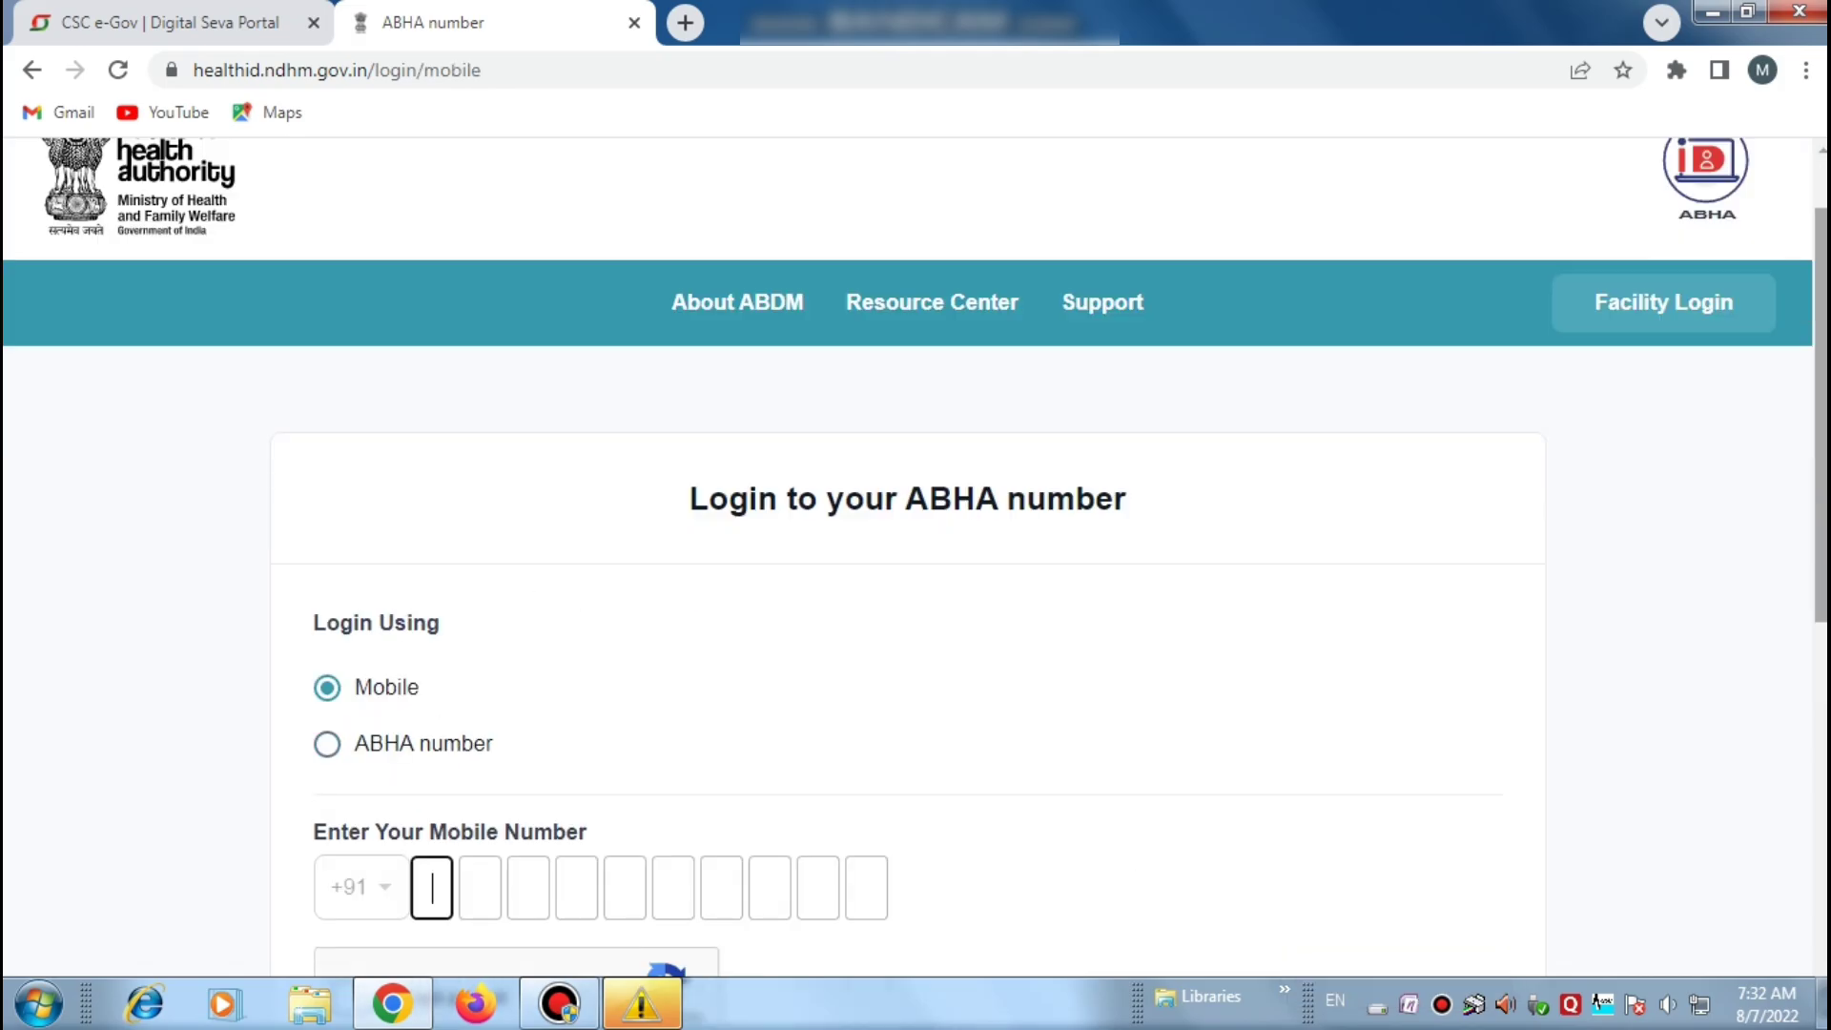
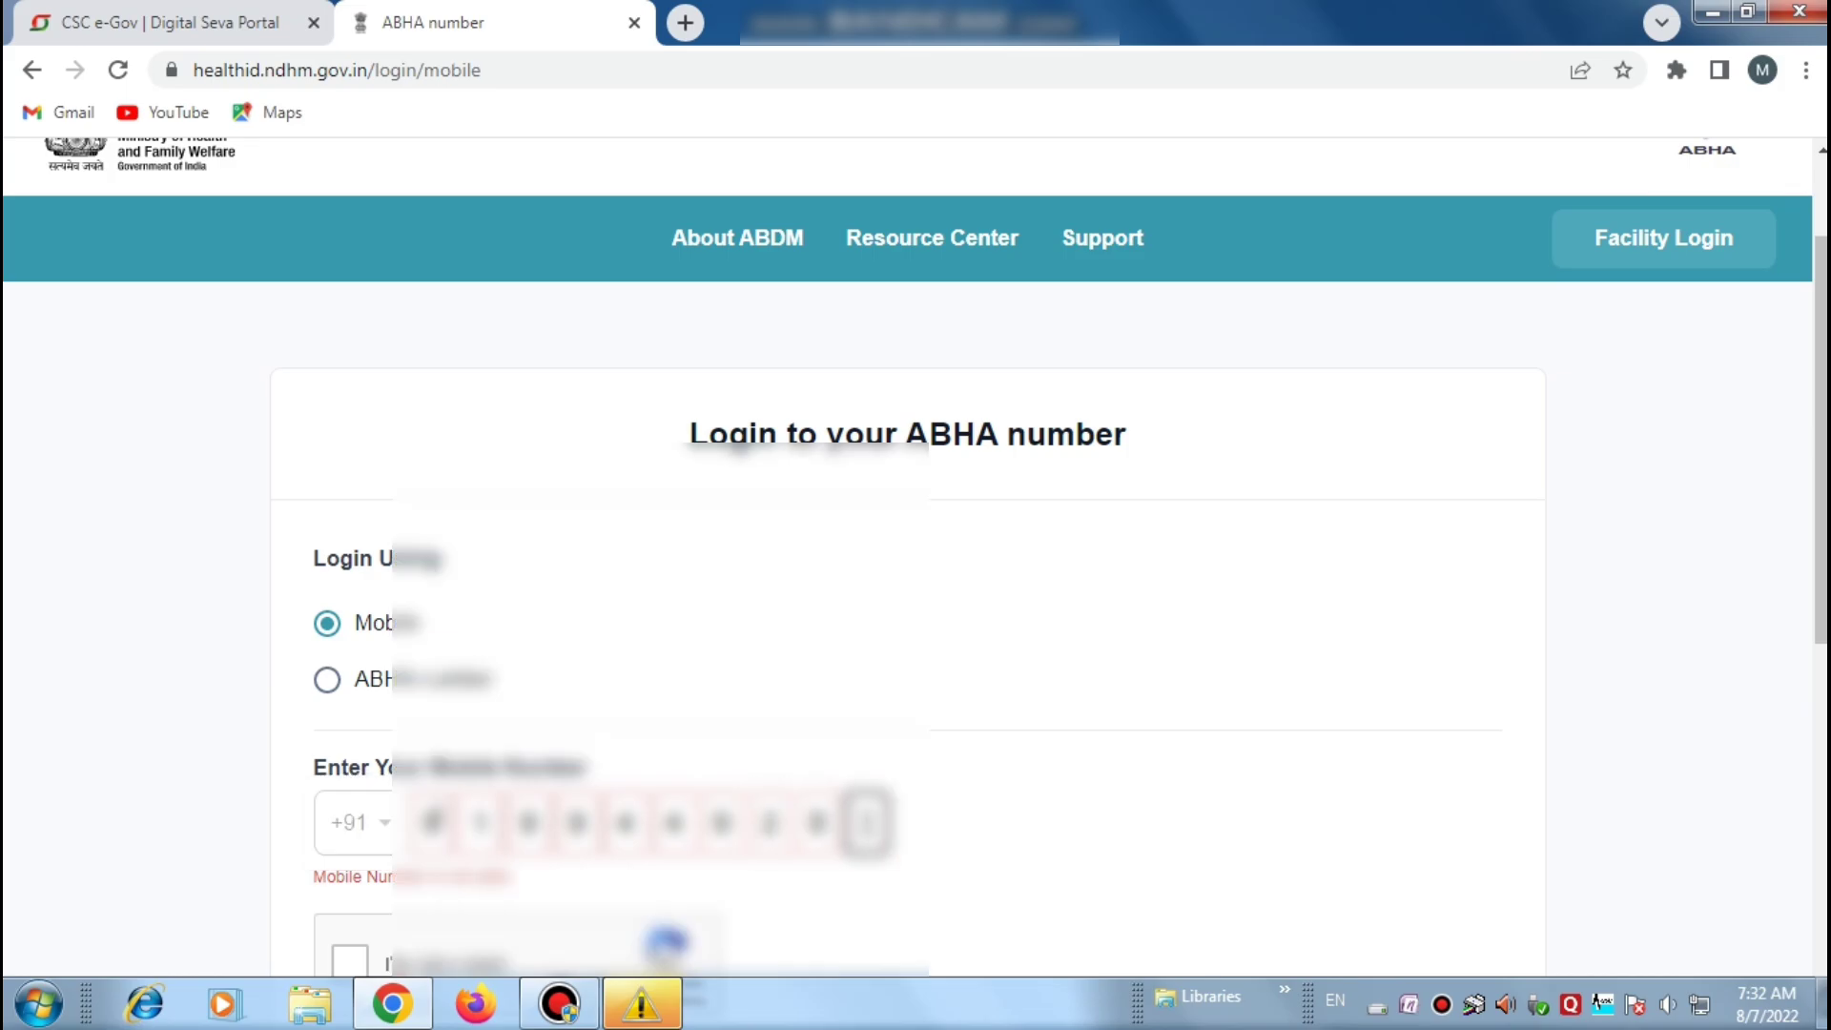
Enter the registered mobile number, pass reCAPTCHA, and log in with the received OTP.
{"action": "scroll", "coordinate": [1821, 448], "scroll_direction": "down", "scroll_amount": 3}
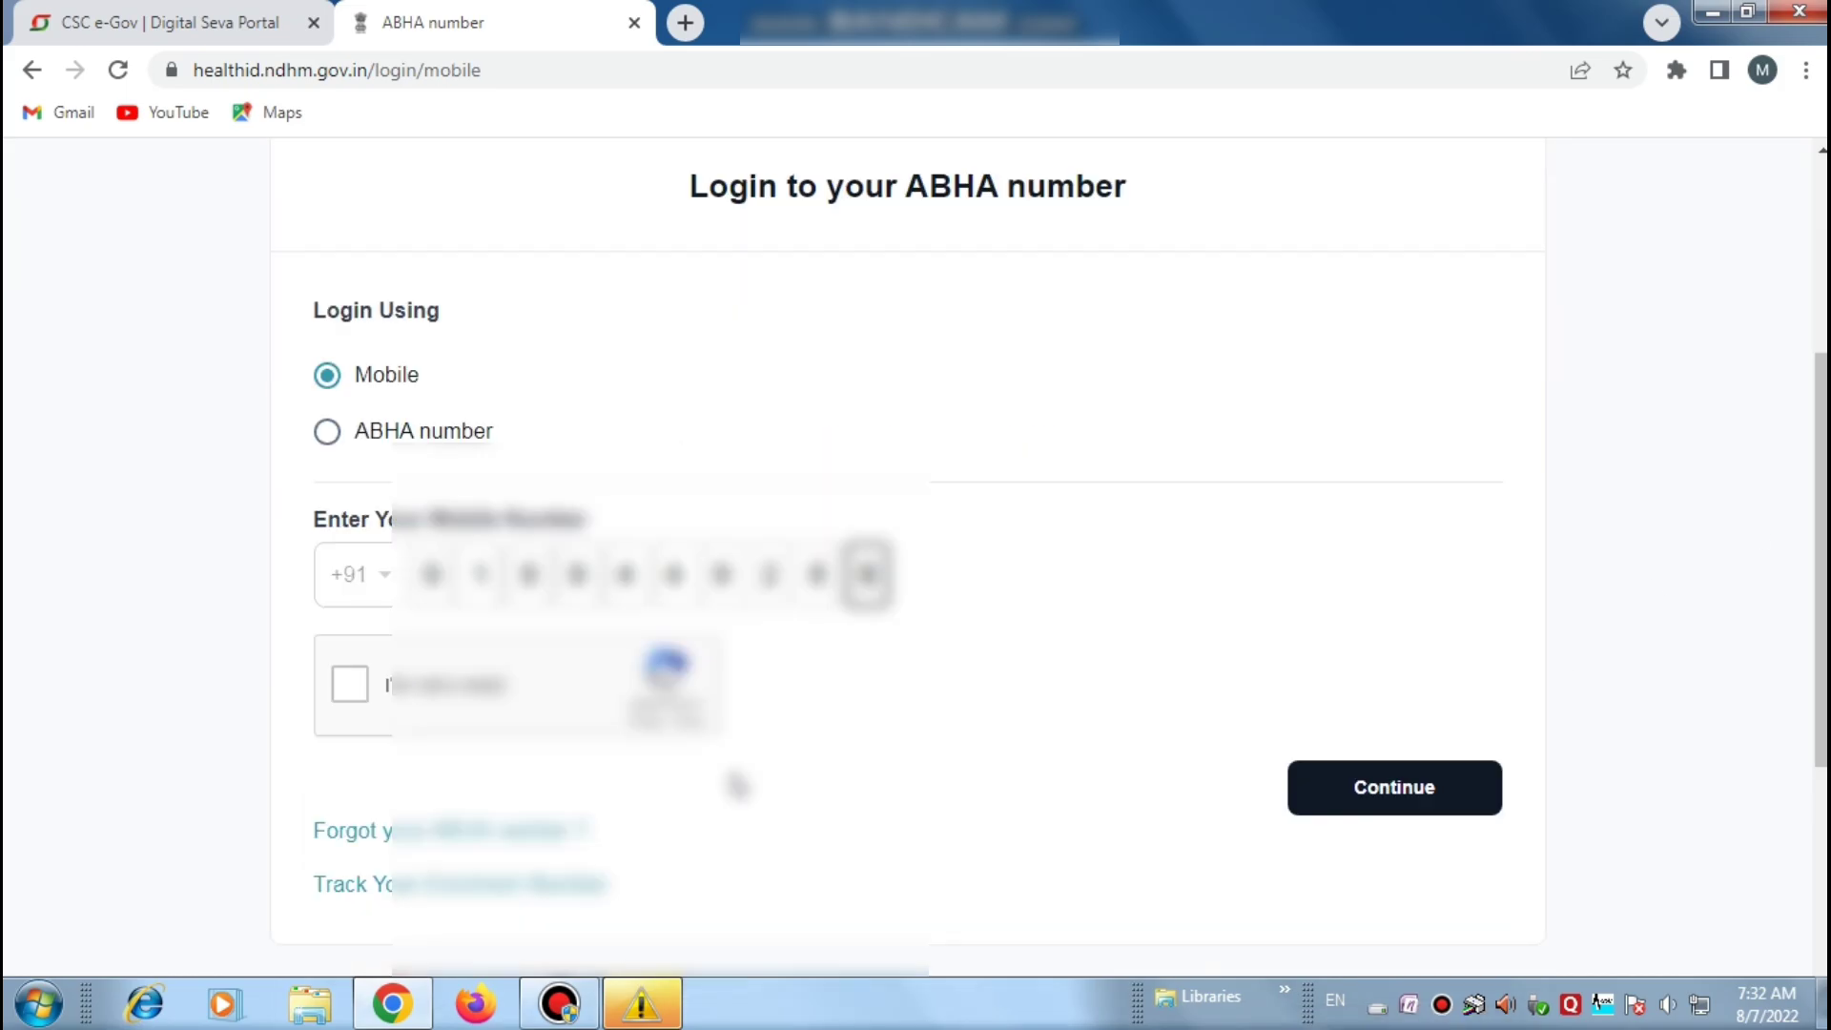
{"action": "left_click", "coordinate": [339, 686]}
{"action": "left_click", "coordinate": [1414, 791]}
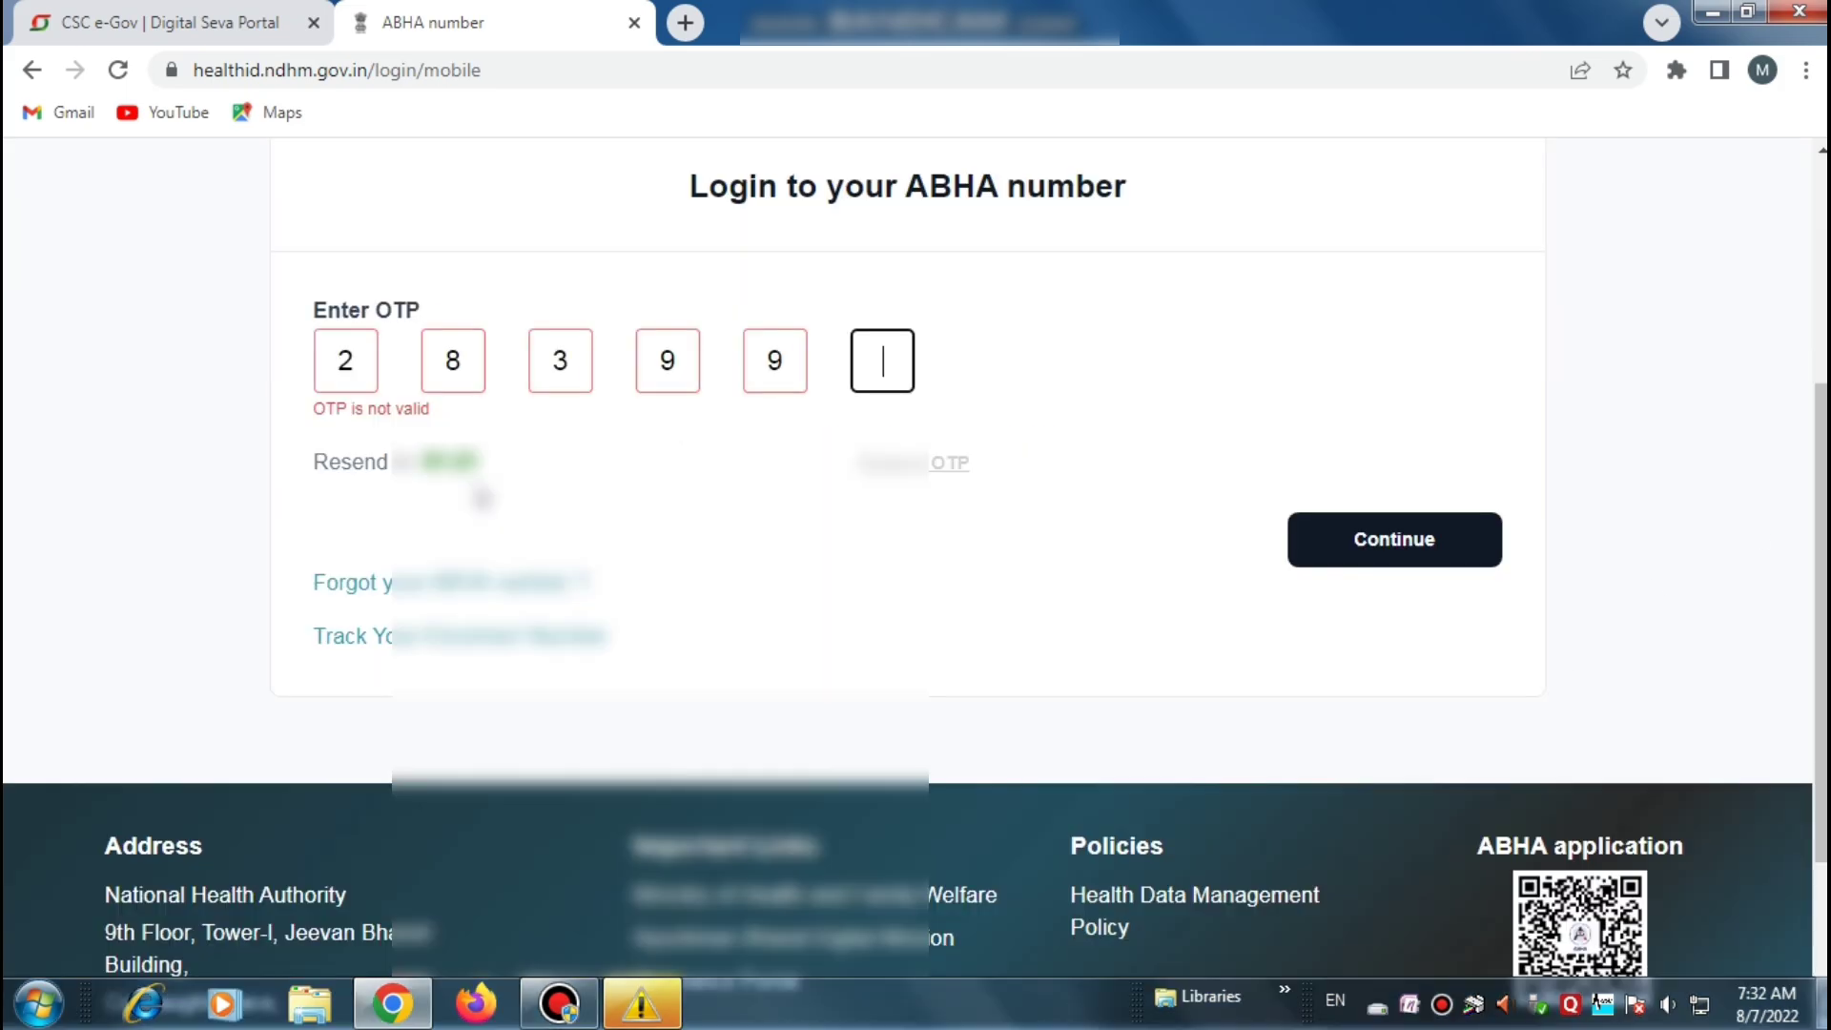
{"action": "type", "text": "4"}
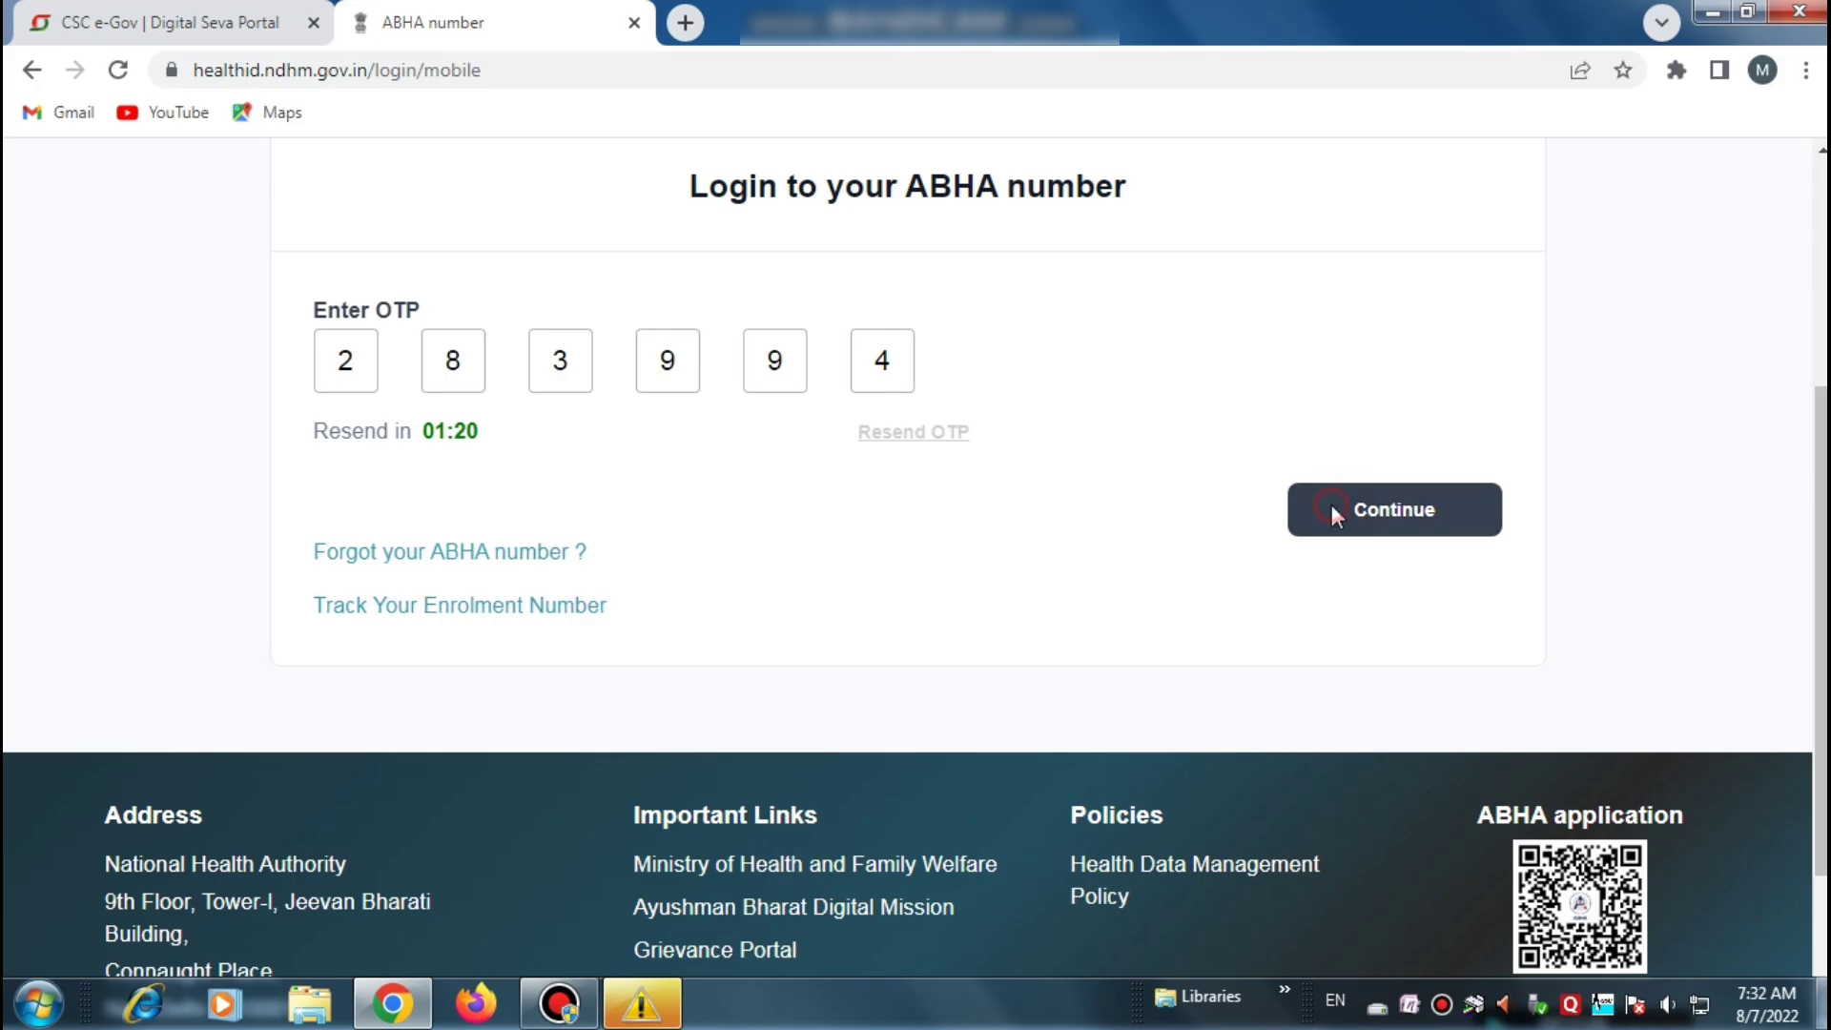
{"action": "left_click", "coordinate": [1332, 505]}
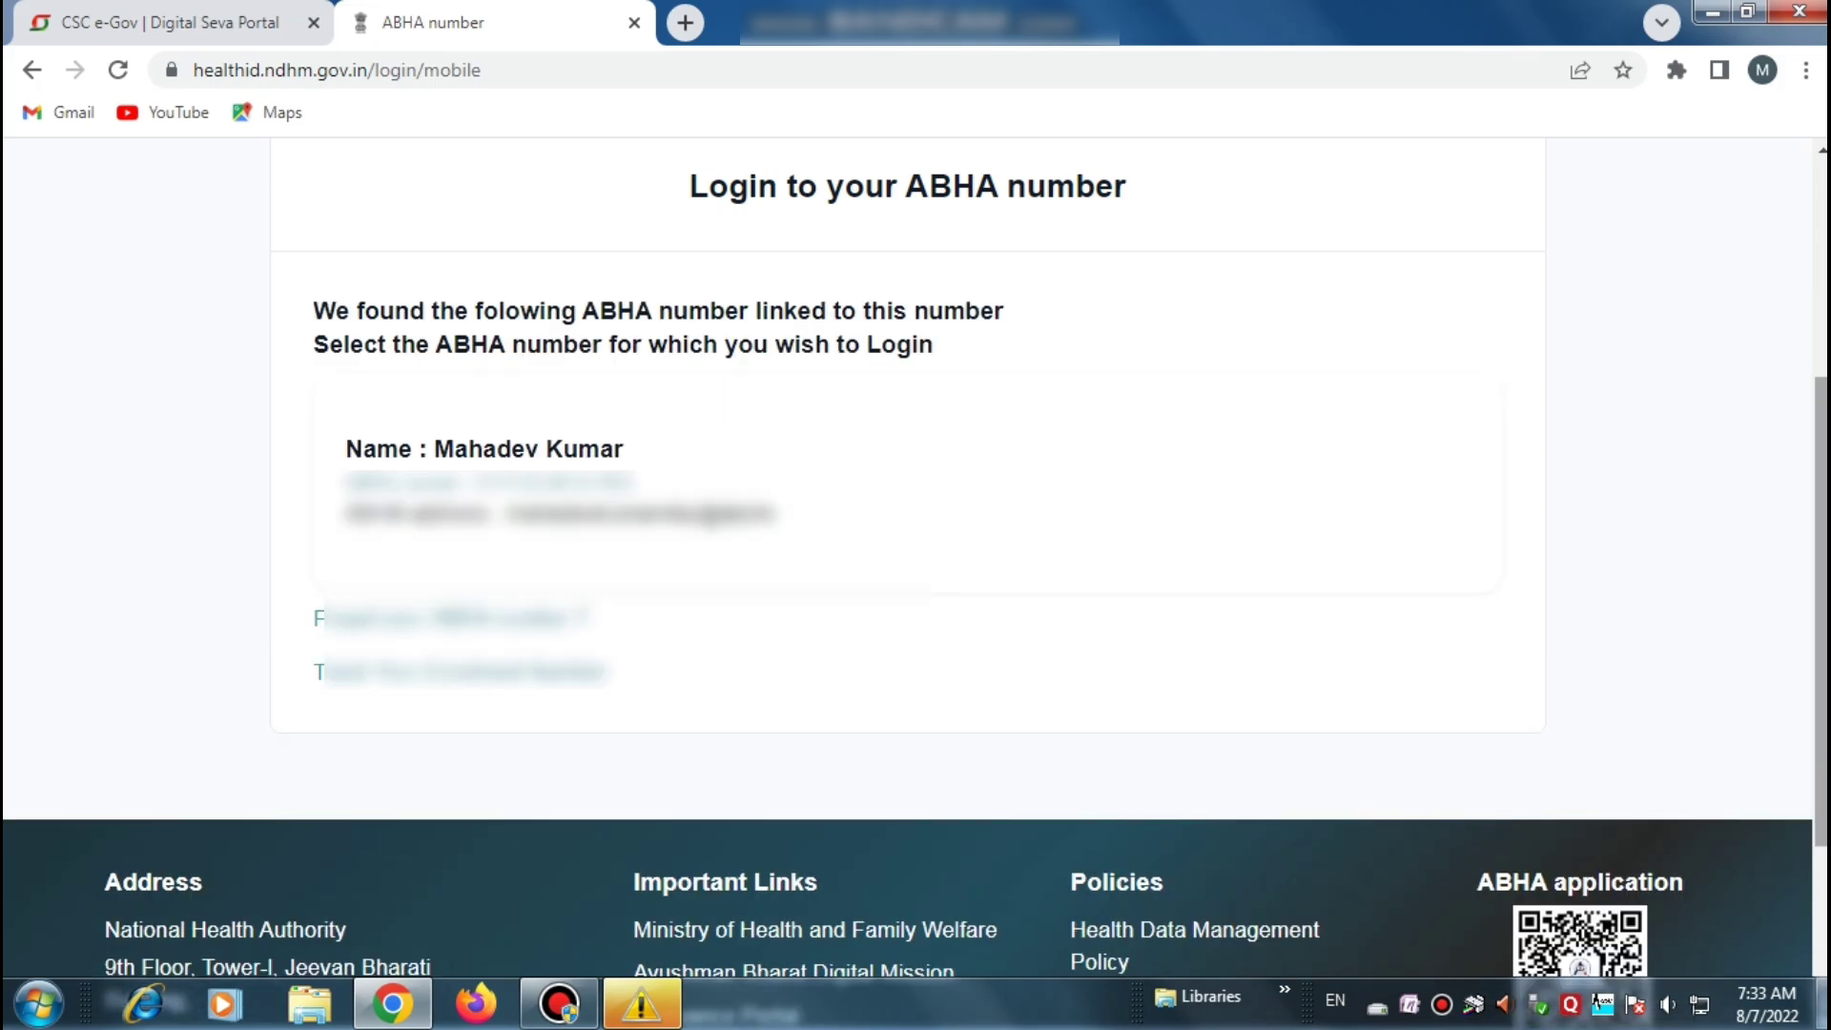
{"action": "scroll", "coordinate": [1373, 879], "scroll_direction": "up", "scroll_amount": 2}
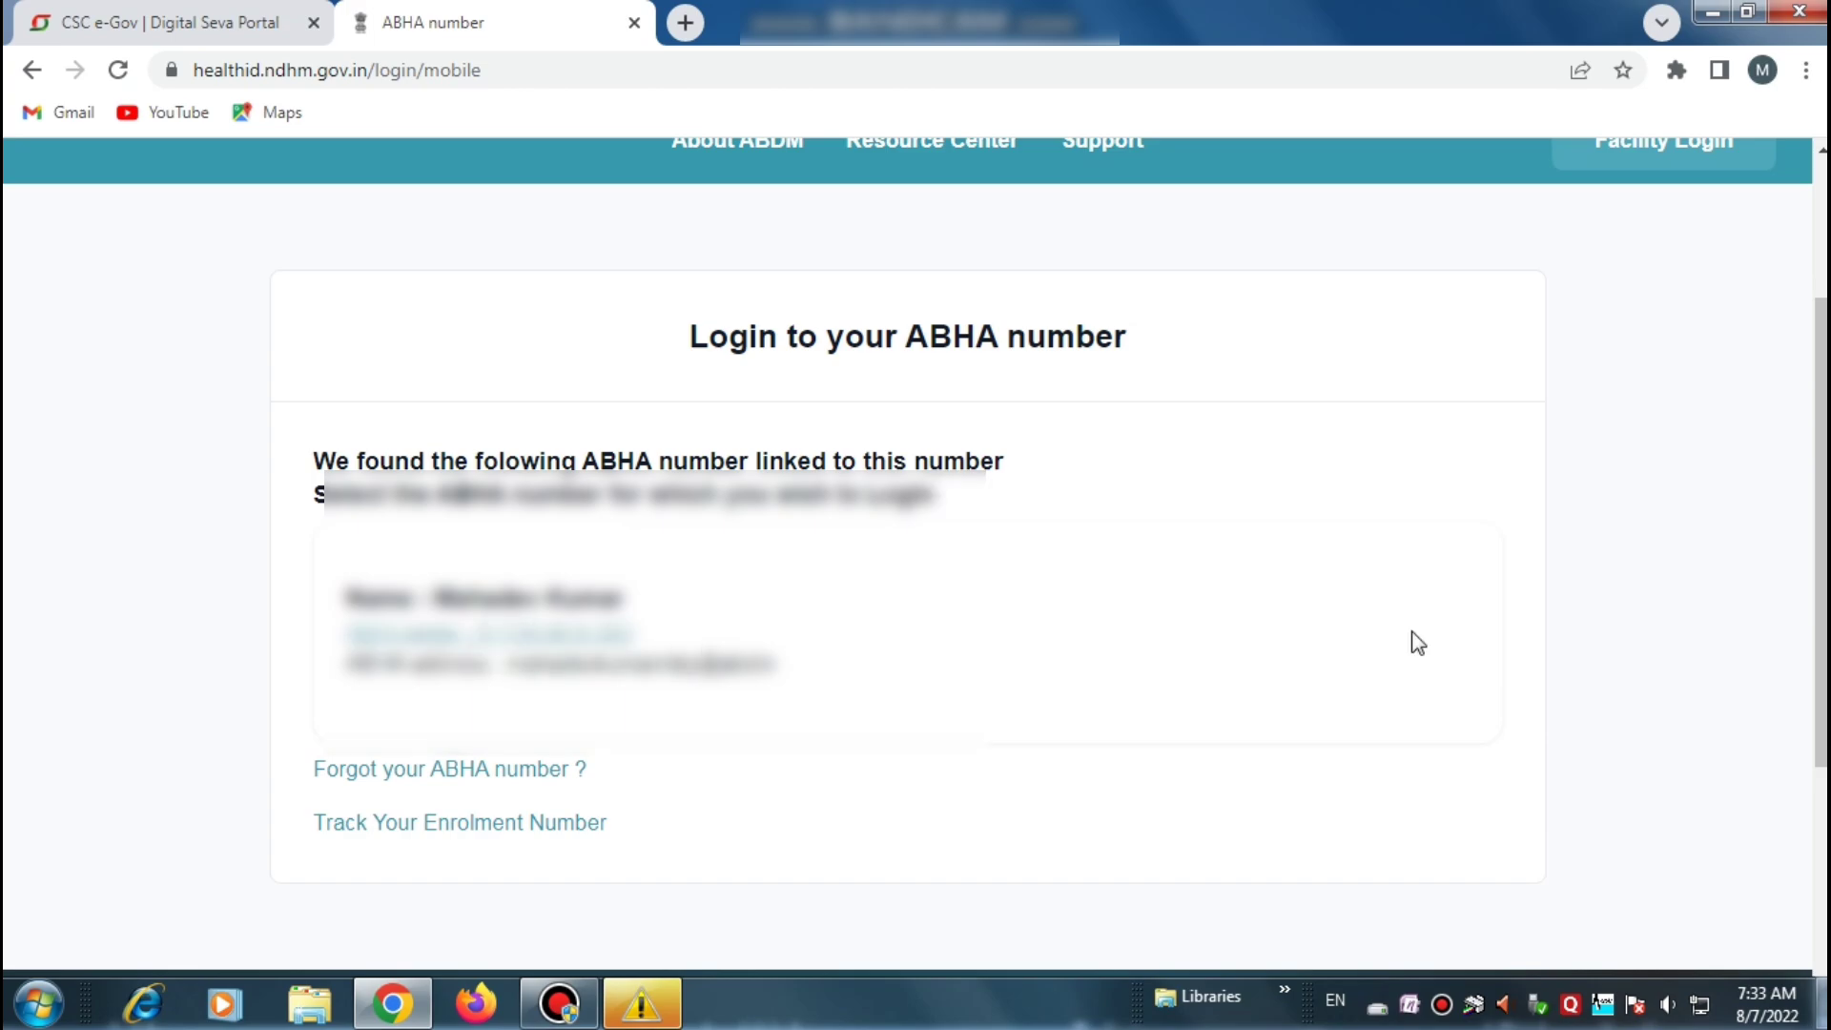
{"action": "scroll", "coordinate": [1821, 515], "scroll_direction": "up", "scroll_amount": 1}
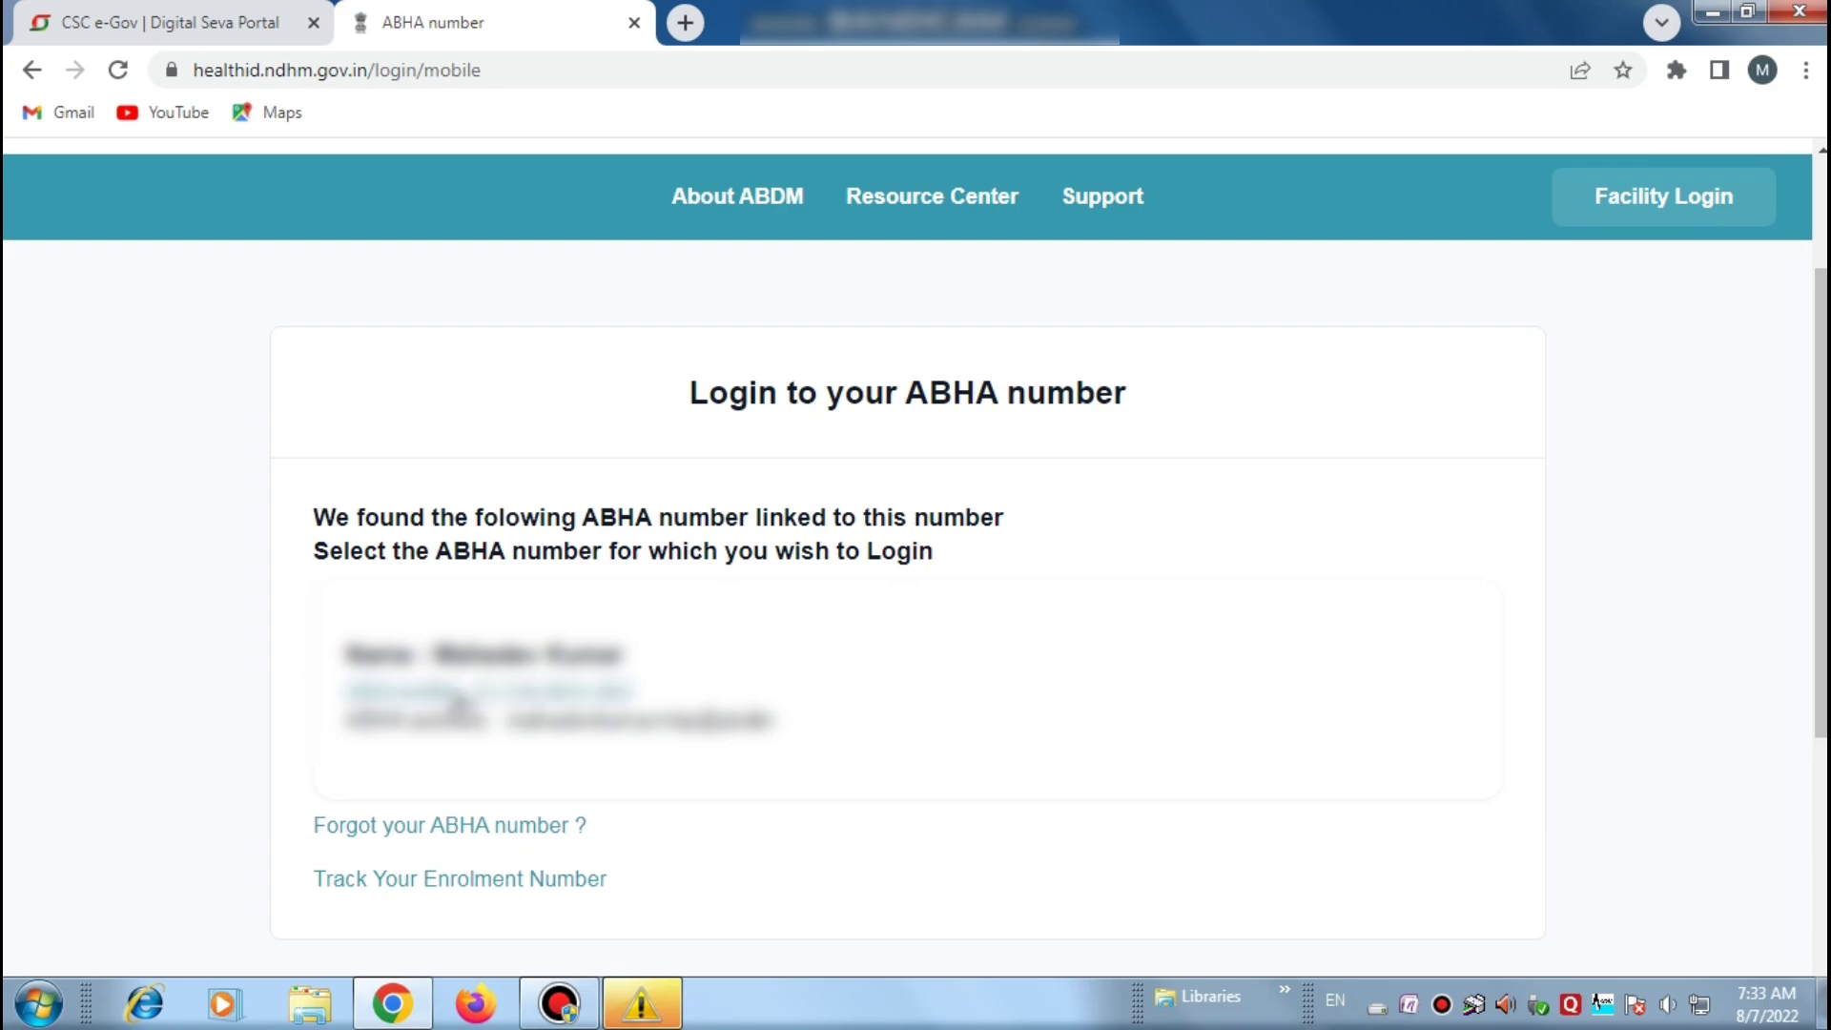
{"action": "right_click", "coordinate": [449, 686]}
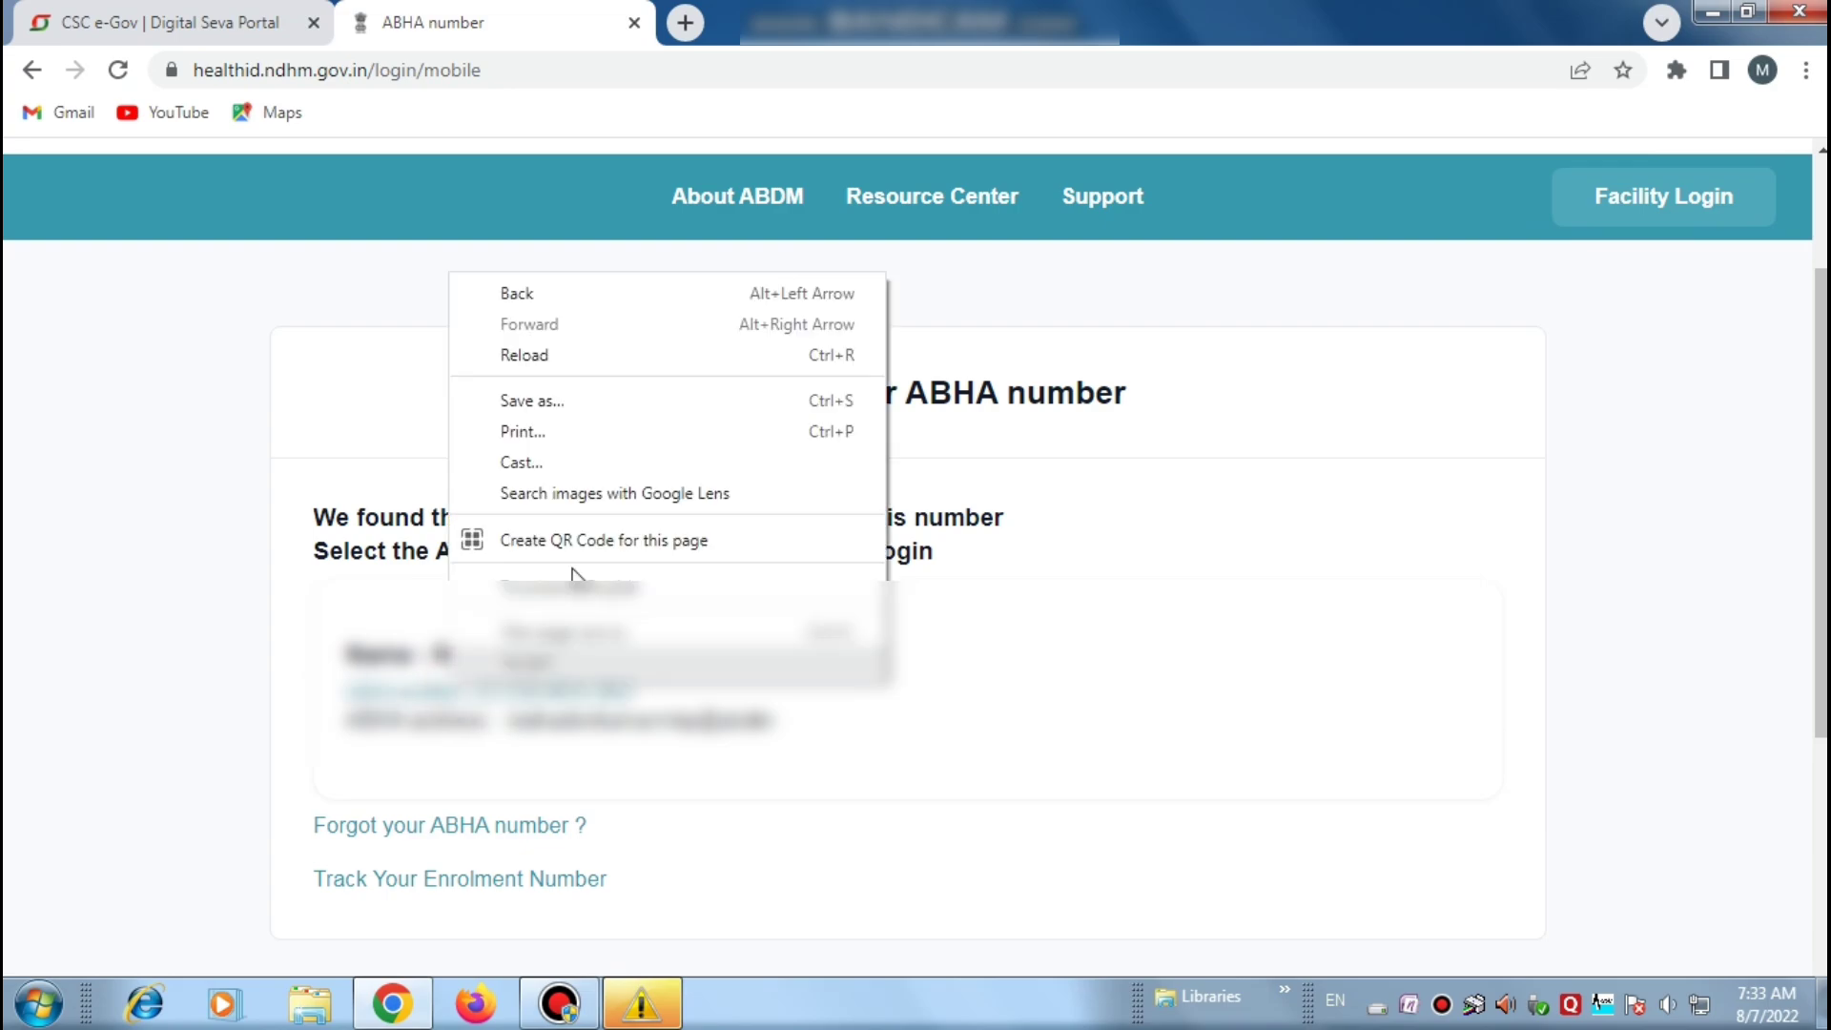
{"action": "left_click", "coordinate": [1166, 720]}
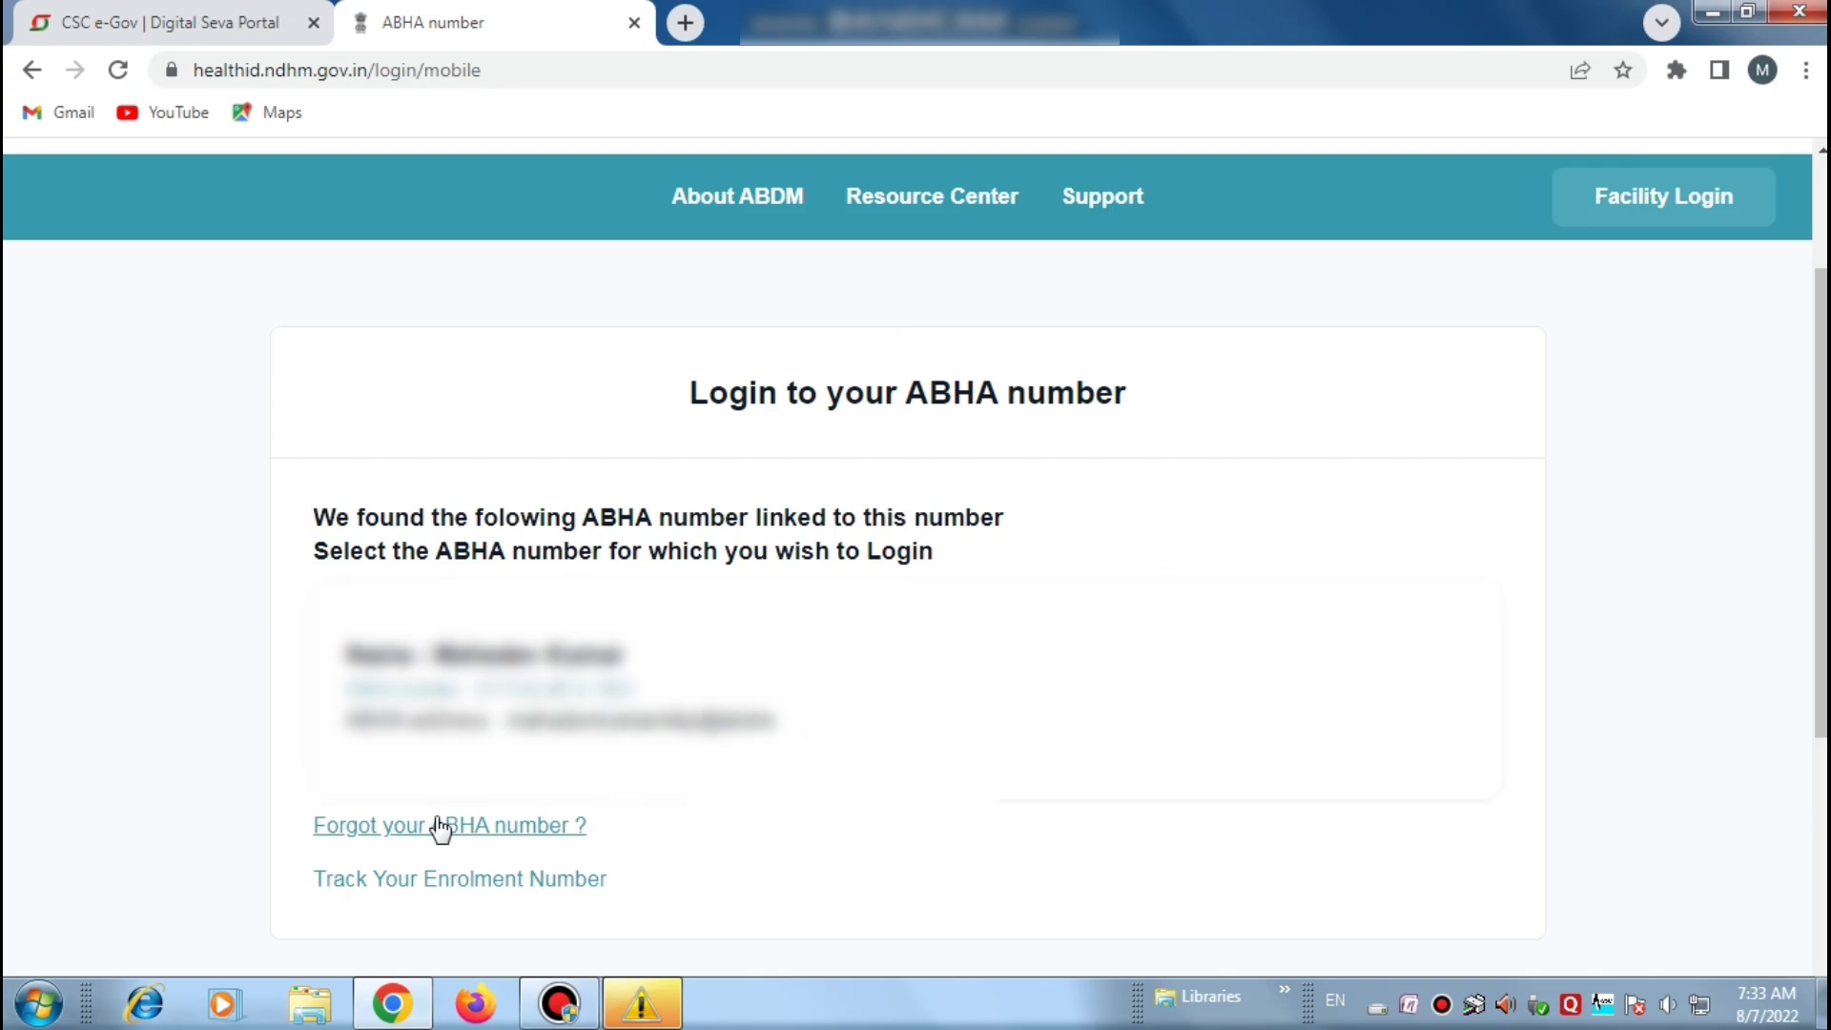
{"action": "scroll", "coordinate": [1821, 504], "scroll_direction": "up", "scroll_amount": 1}
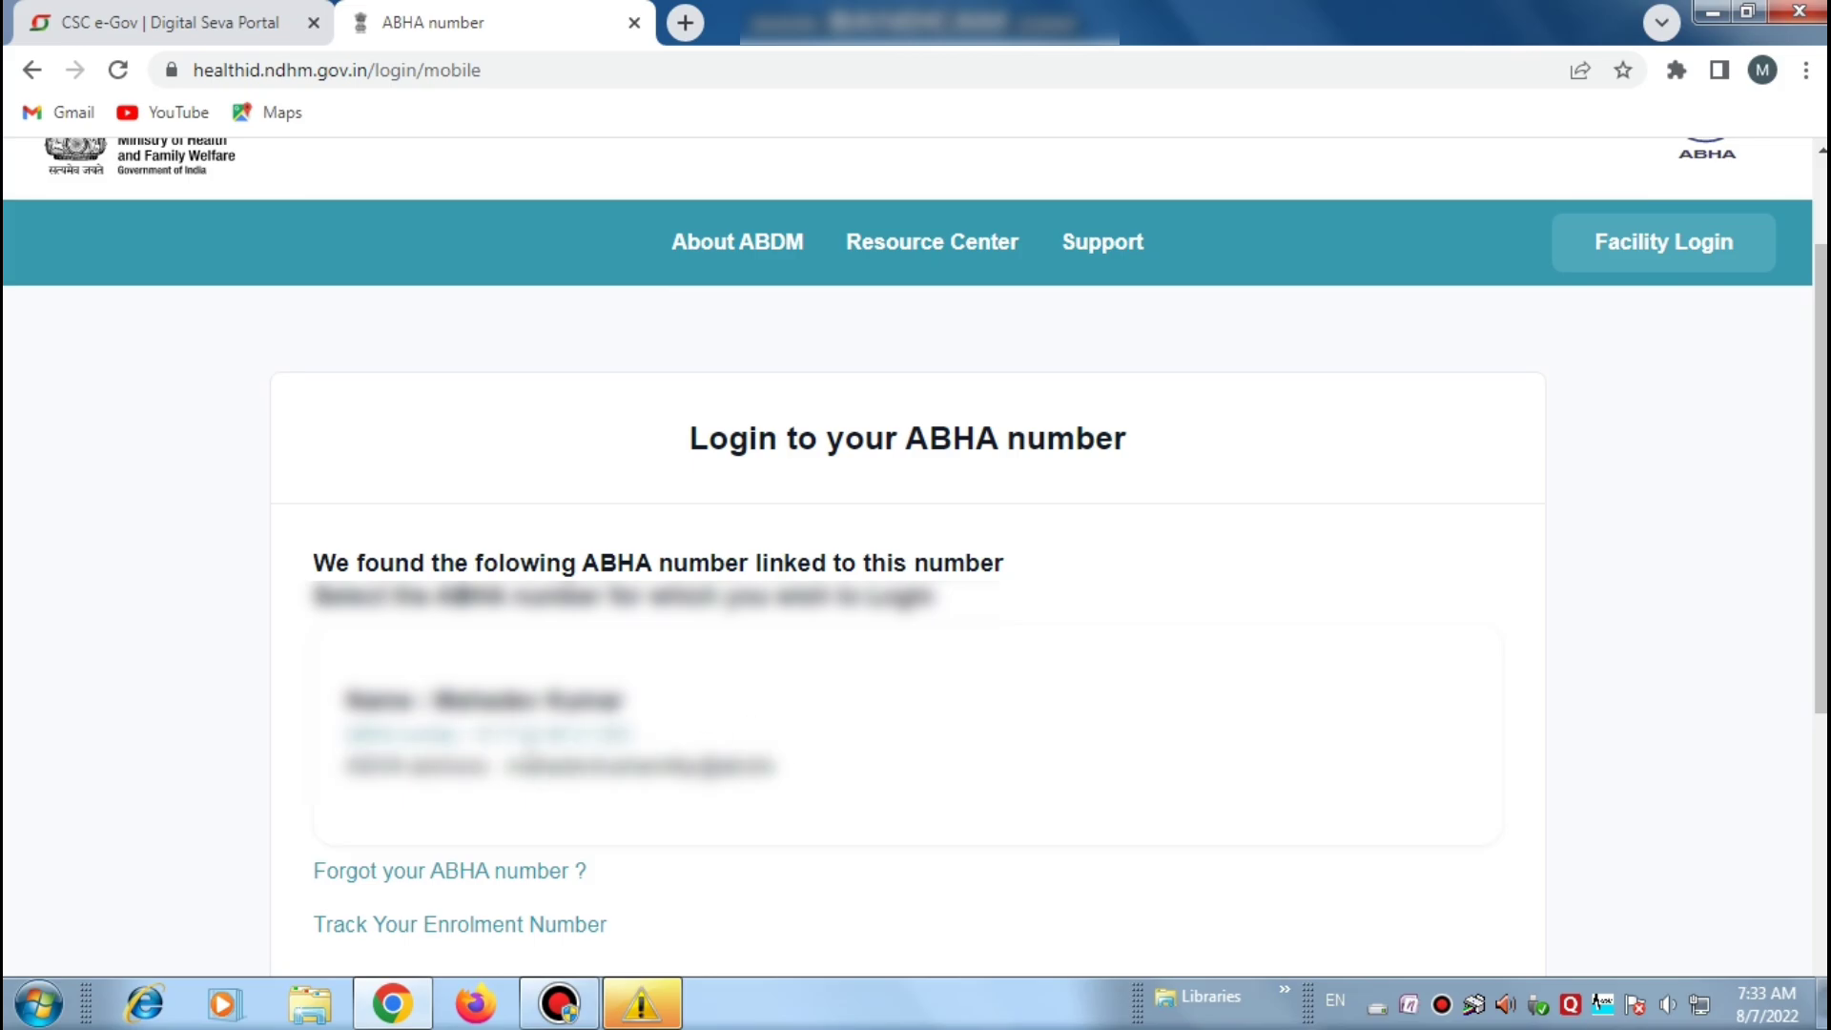
Return to the ABHA number login form and paste the ABHA number.
{"action": "left_click", "coordinate": [790, 780]}
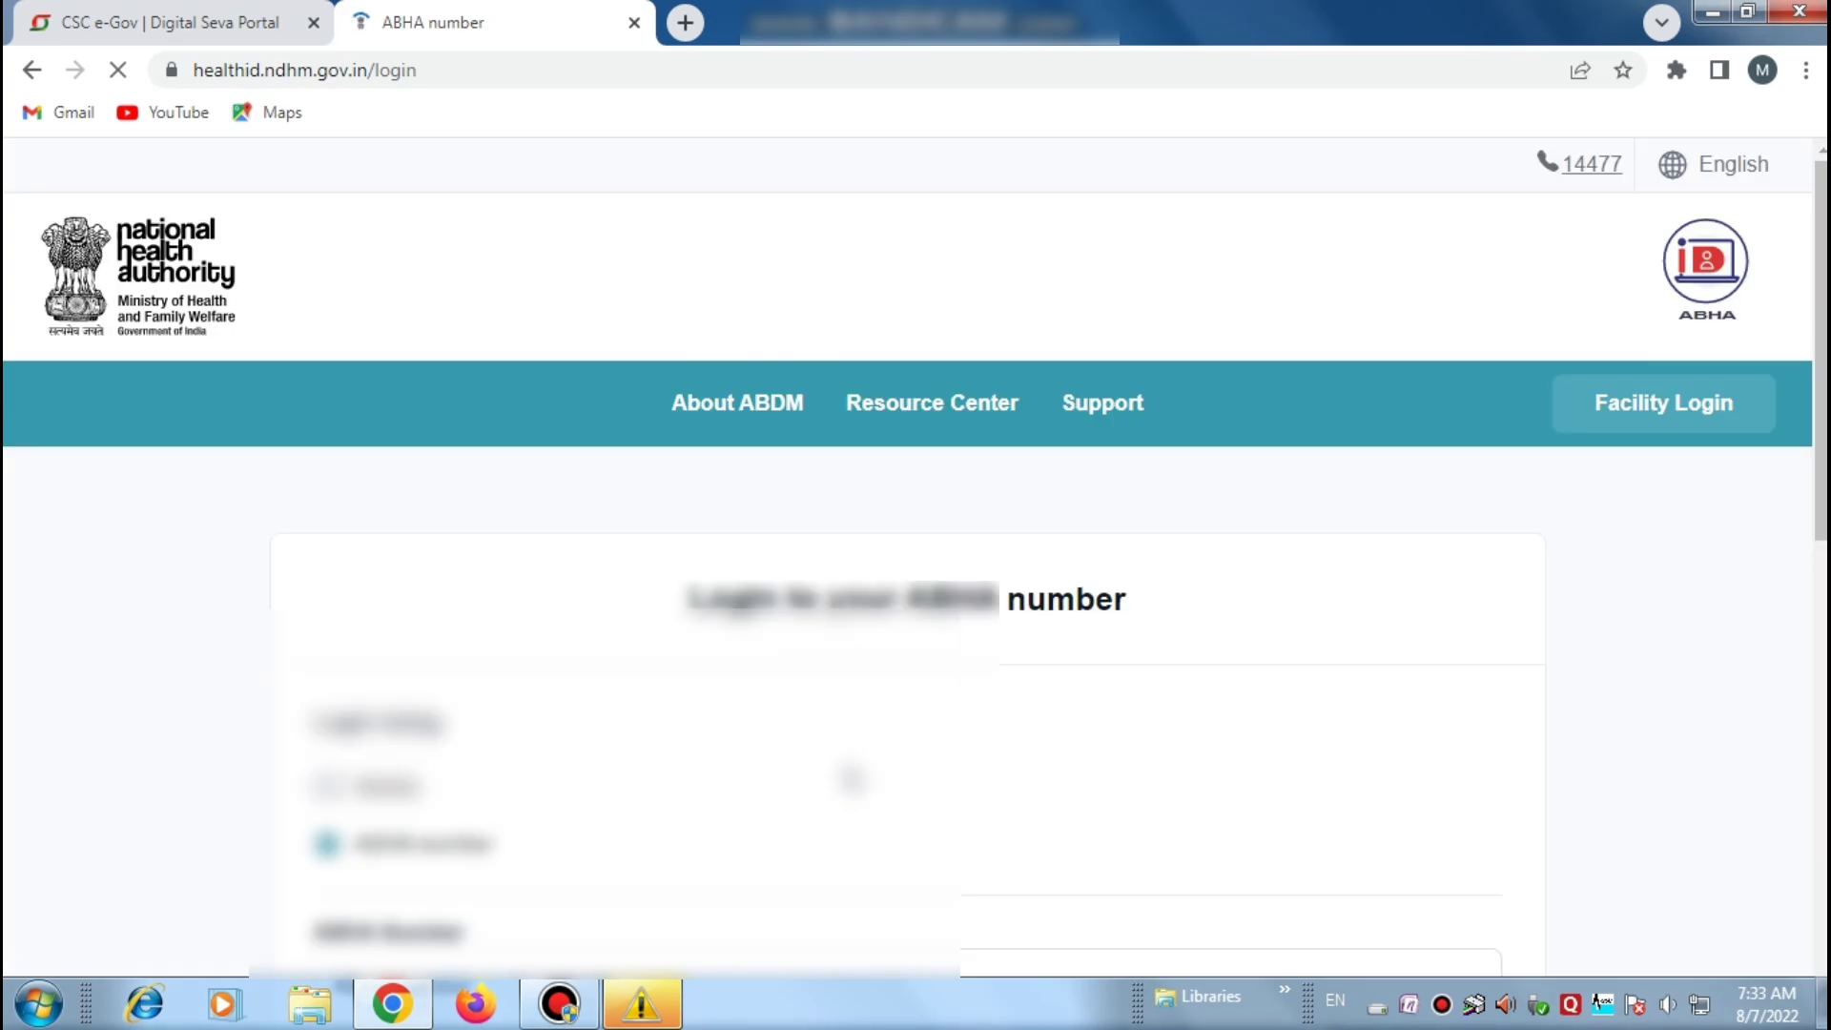
{"action": "scroll", "coordinate": [477, 620], "scroll_direction": "down", "scroll_amount": 4}
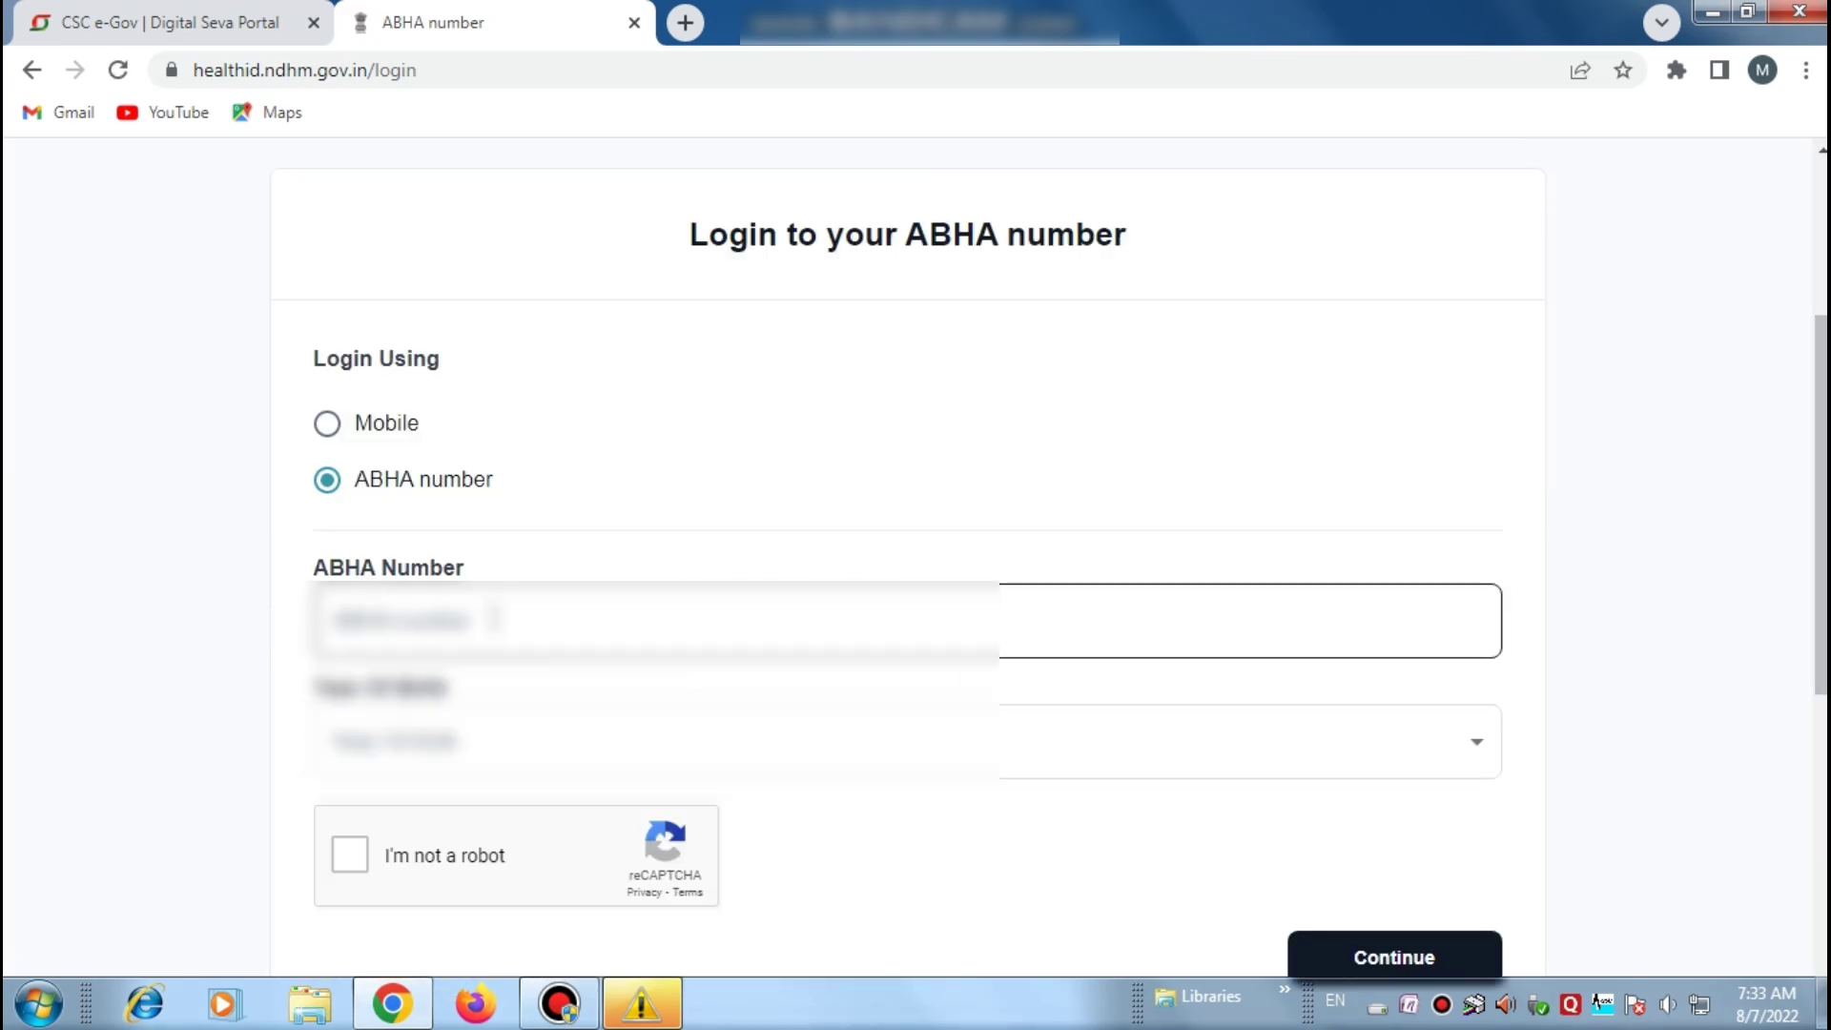
{"action": "right_click", "coordinate": [424, 626]}
{"action": "left_click", "coordinate": [495, 811]}
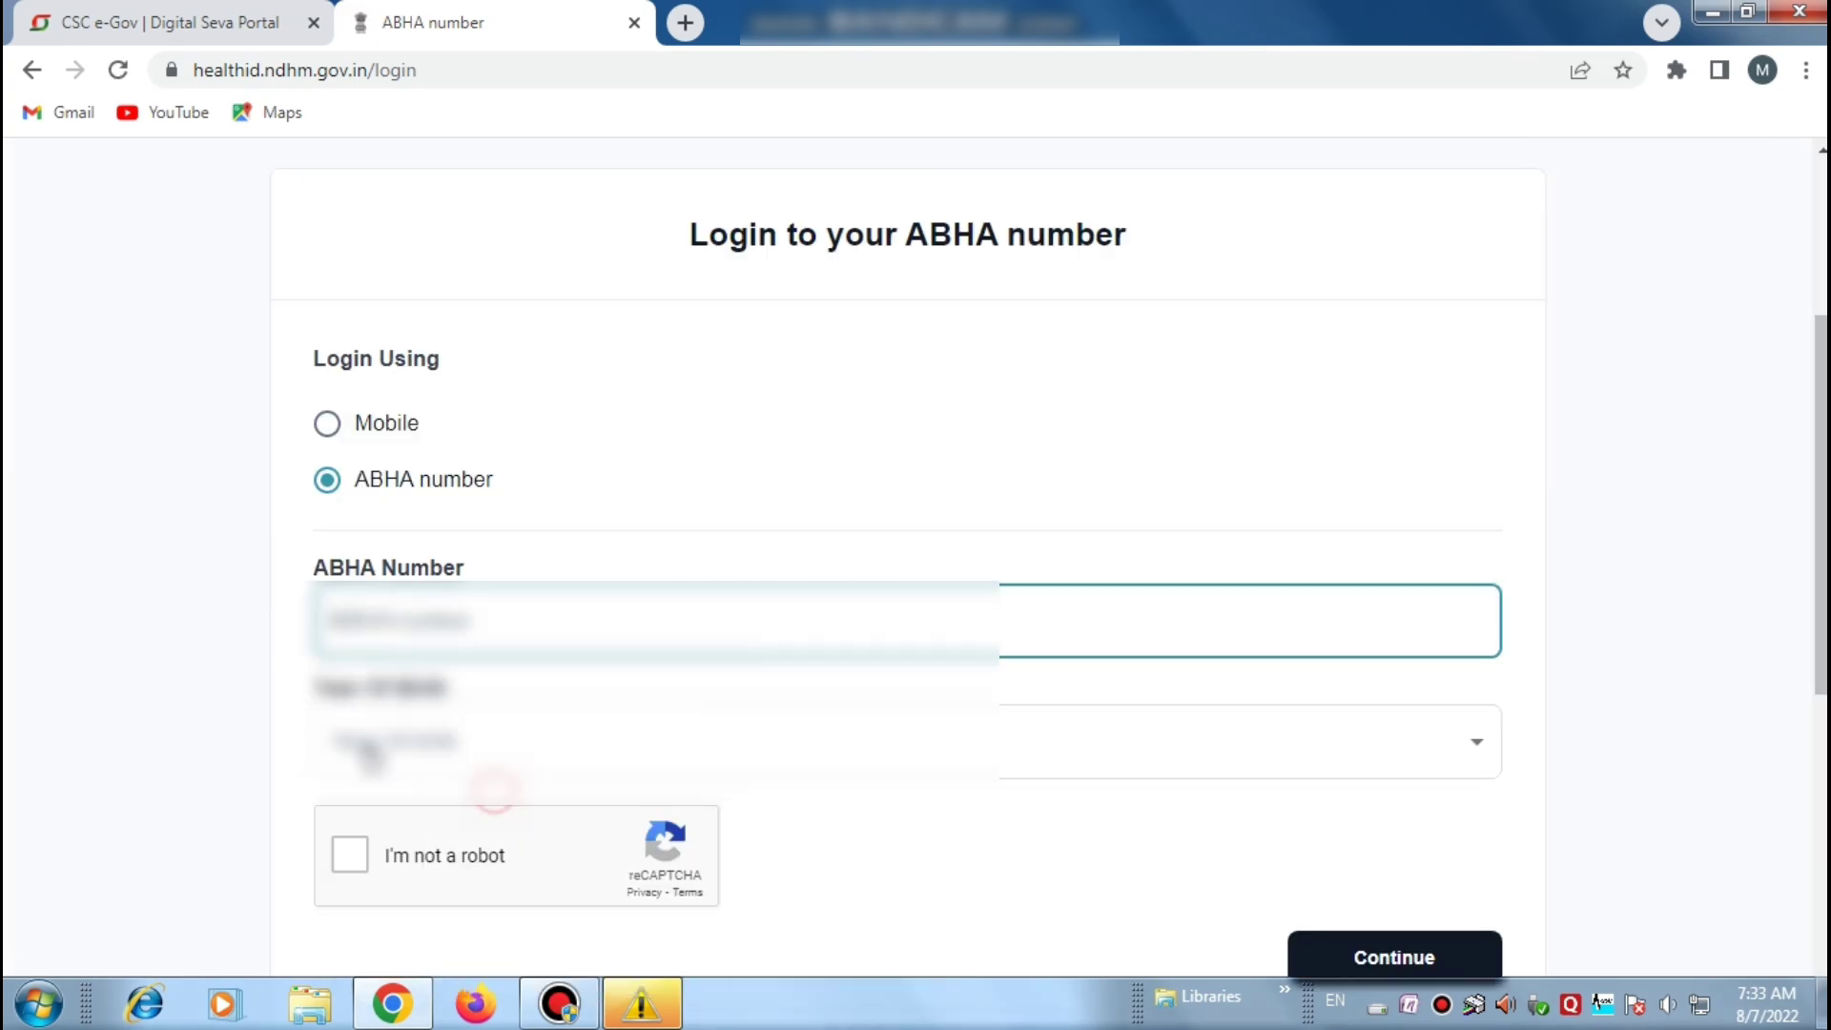
Pick 2003 as year of birth, re-paste the number, and dismiss the disk-space notice.
{"action": "left_click", "coordinate": [384, 758]}
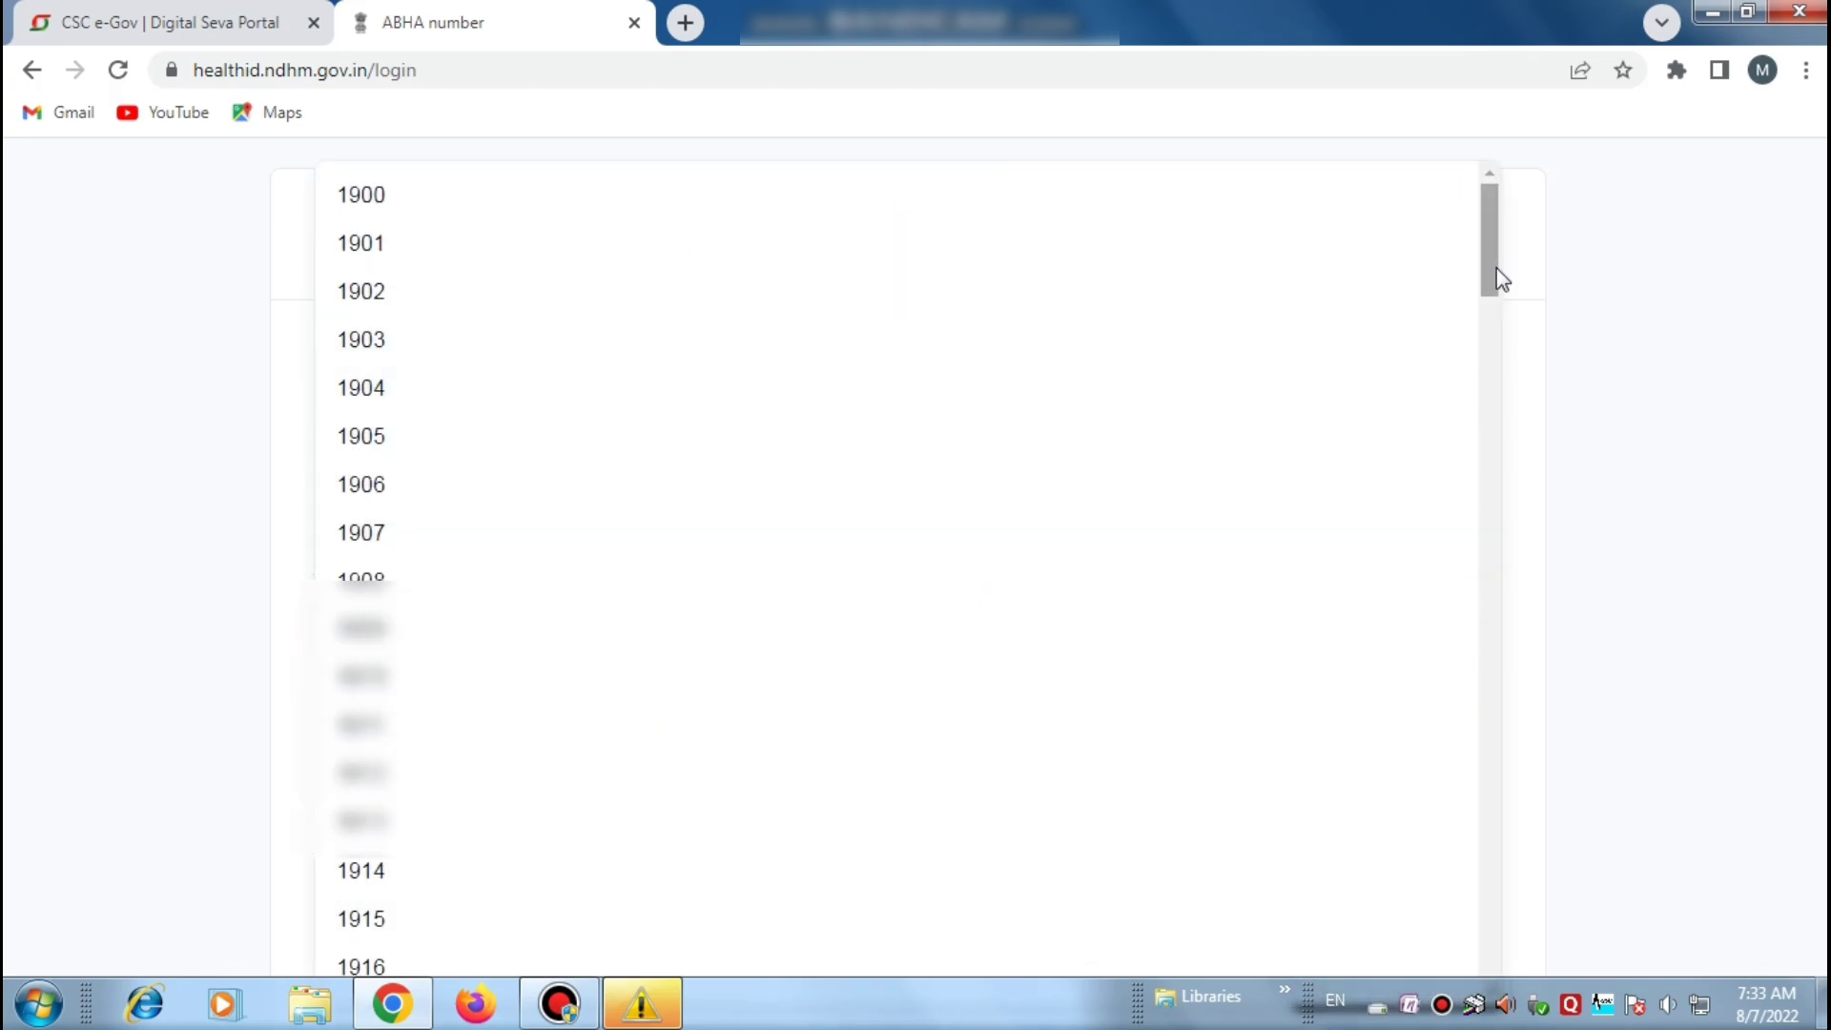
{"action": "left_click_drag", "start_coordinate": [1496, 268], "coordinate": [1484, 552]}
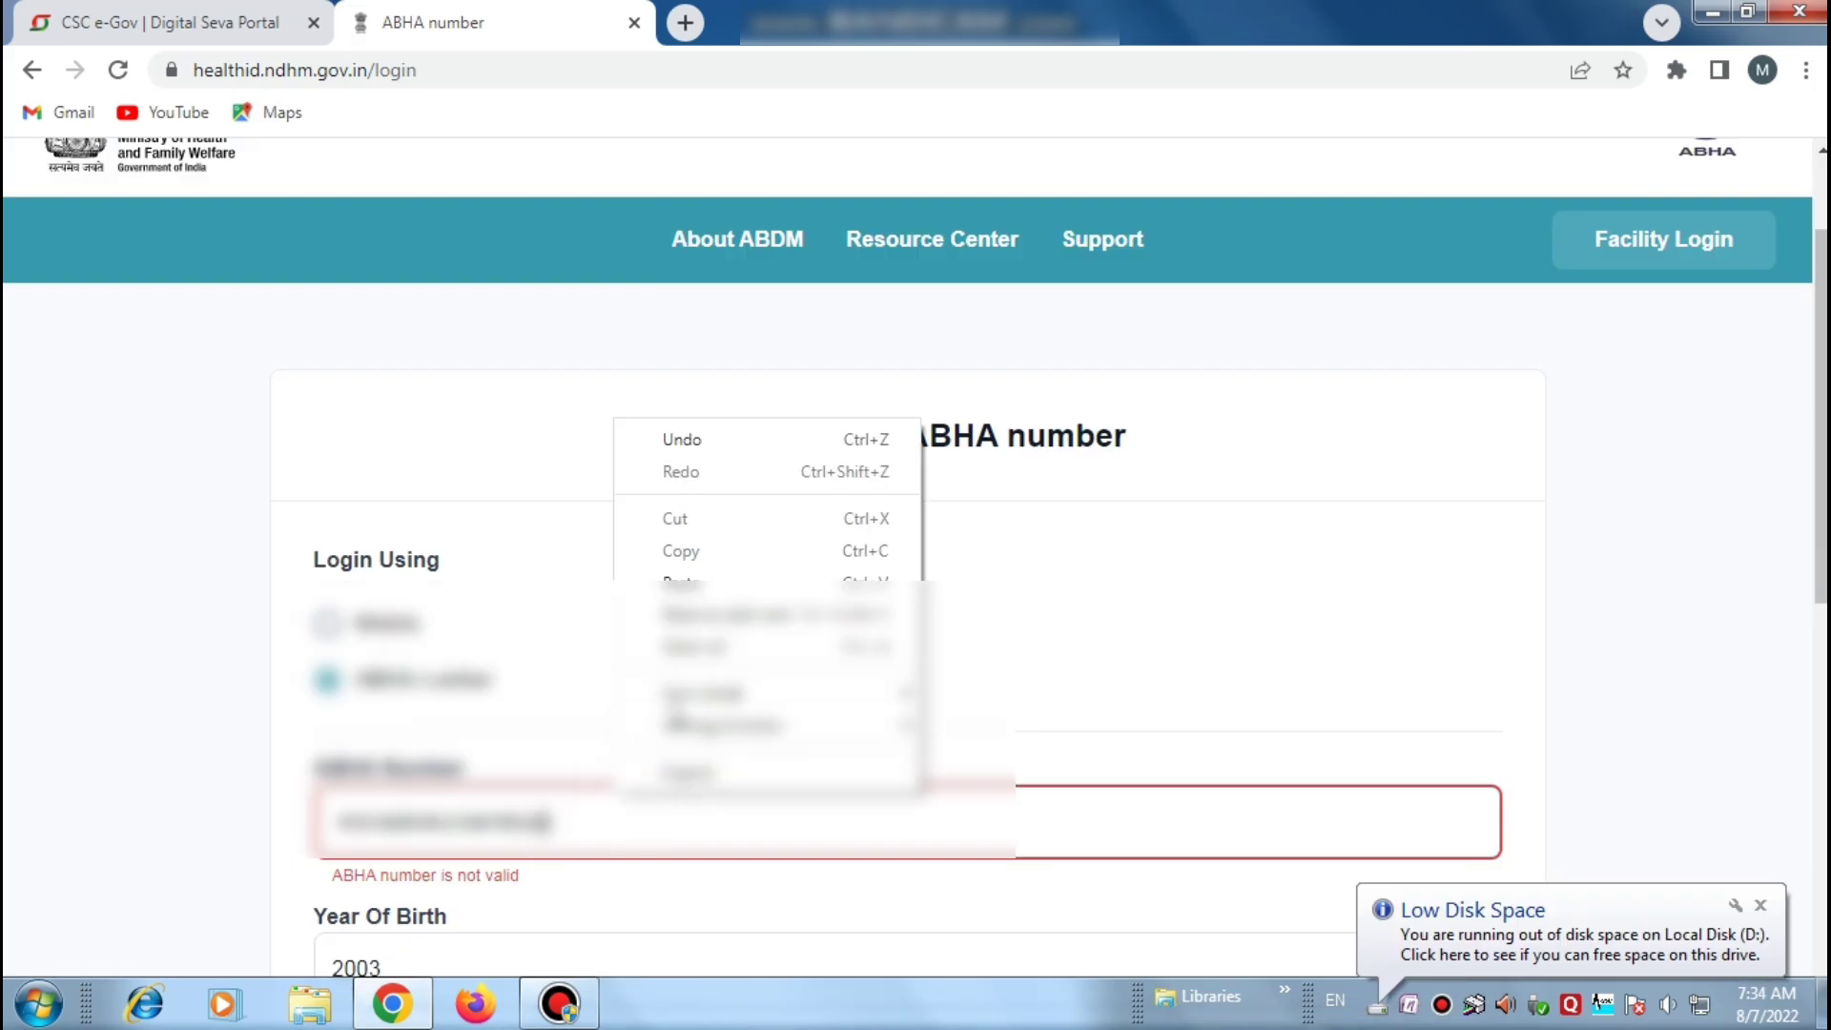
{"action": "left_click", "coordinate": [678, 582]}
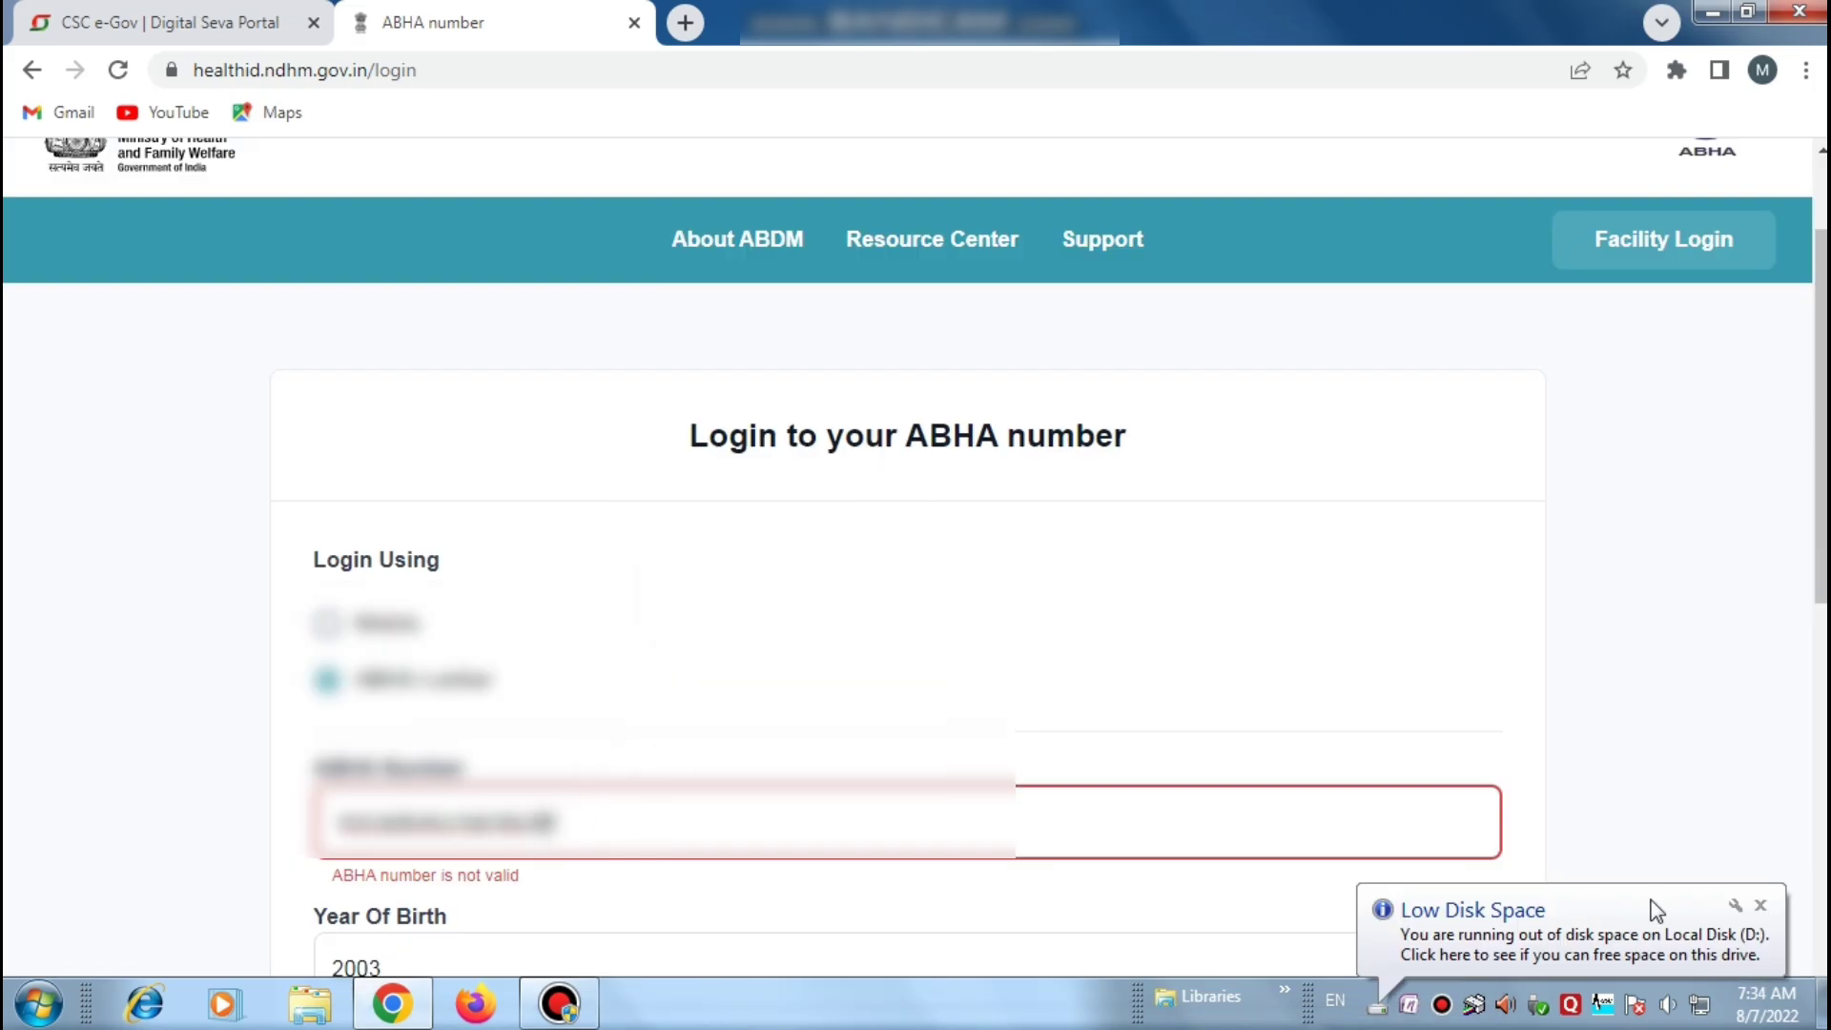
{"action": "left_click", "coordinate": [1737, 906]}
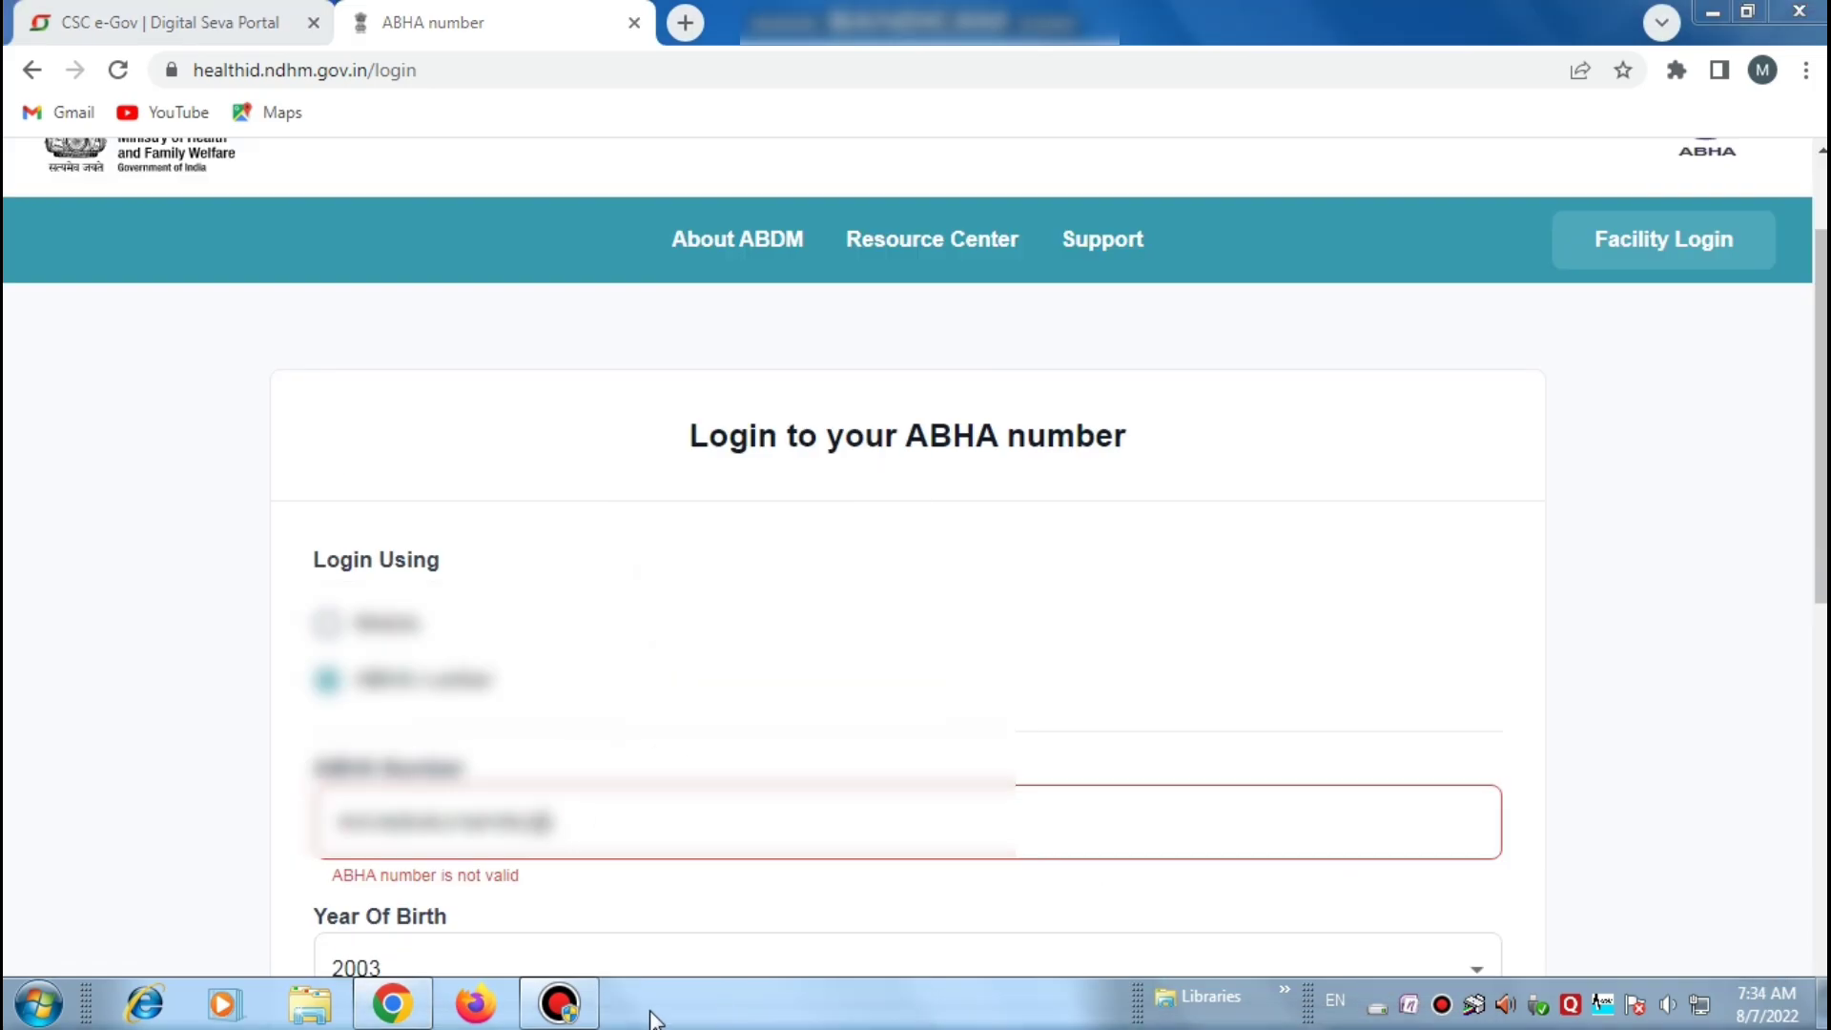
{"action": "left_click", "coordinate": [582, 1013]}
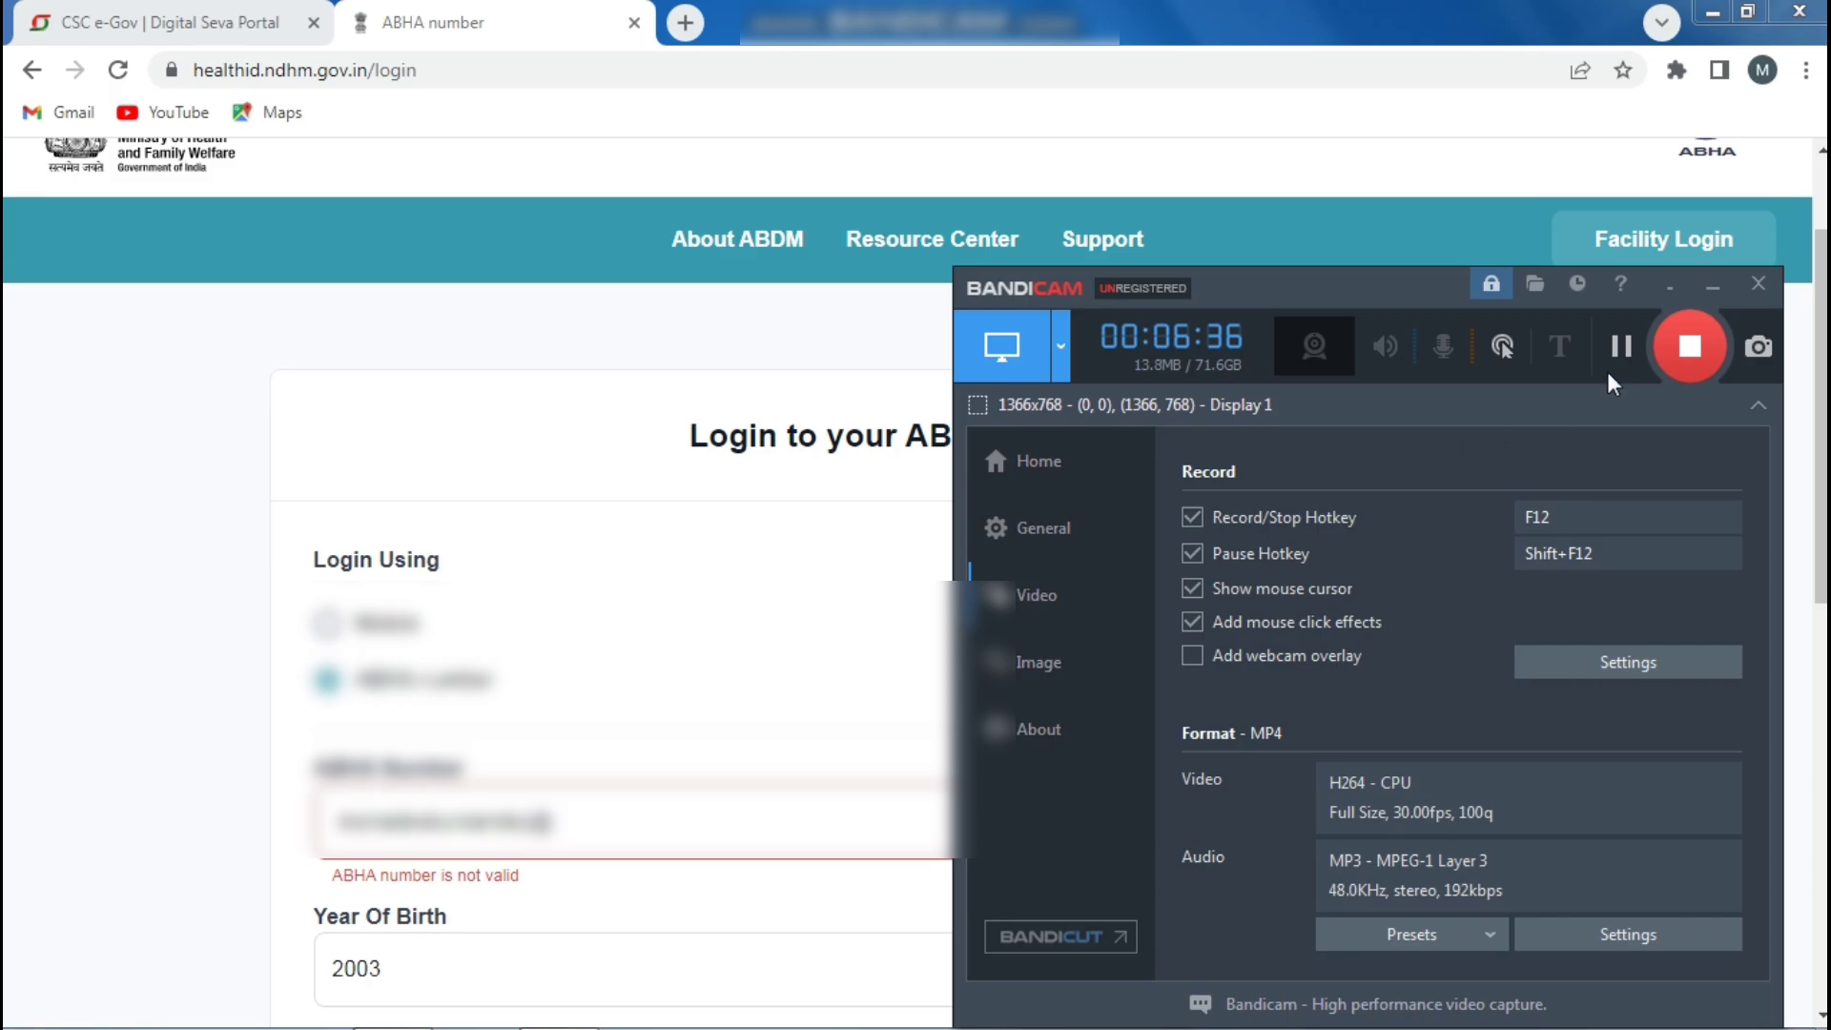
Hide Bandicam and switch to the CSC e-Gov Digital Seva Portal tab.
{"action": "left_click", "coordinate": [1614, 347]}
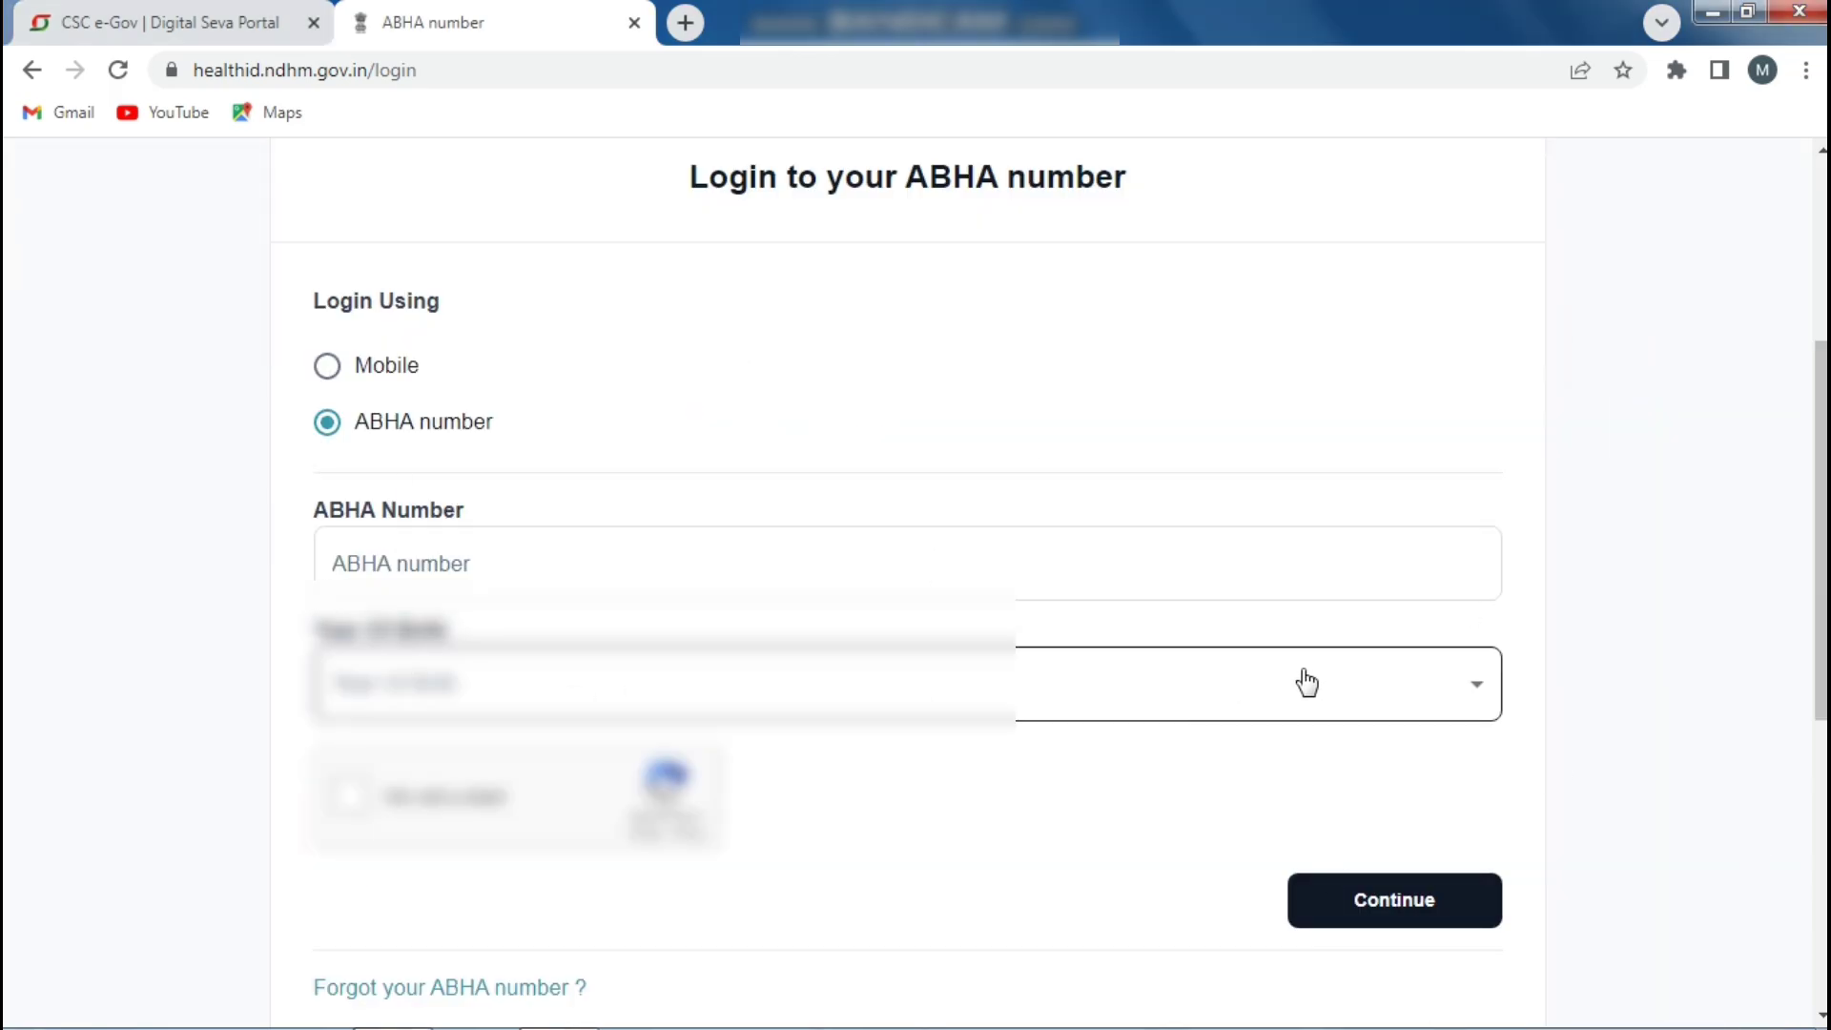
{"action": "left_click", "coordinate": [116, 15]}
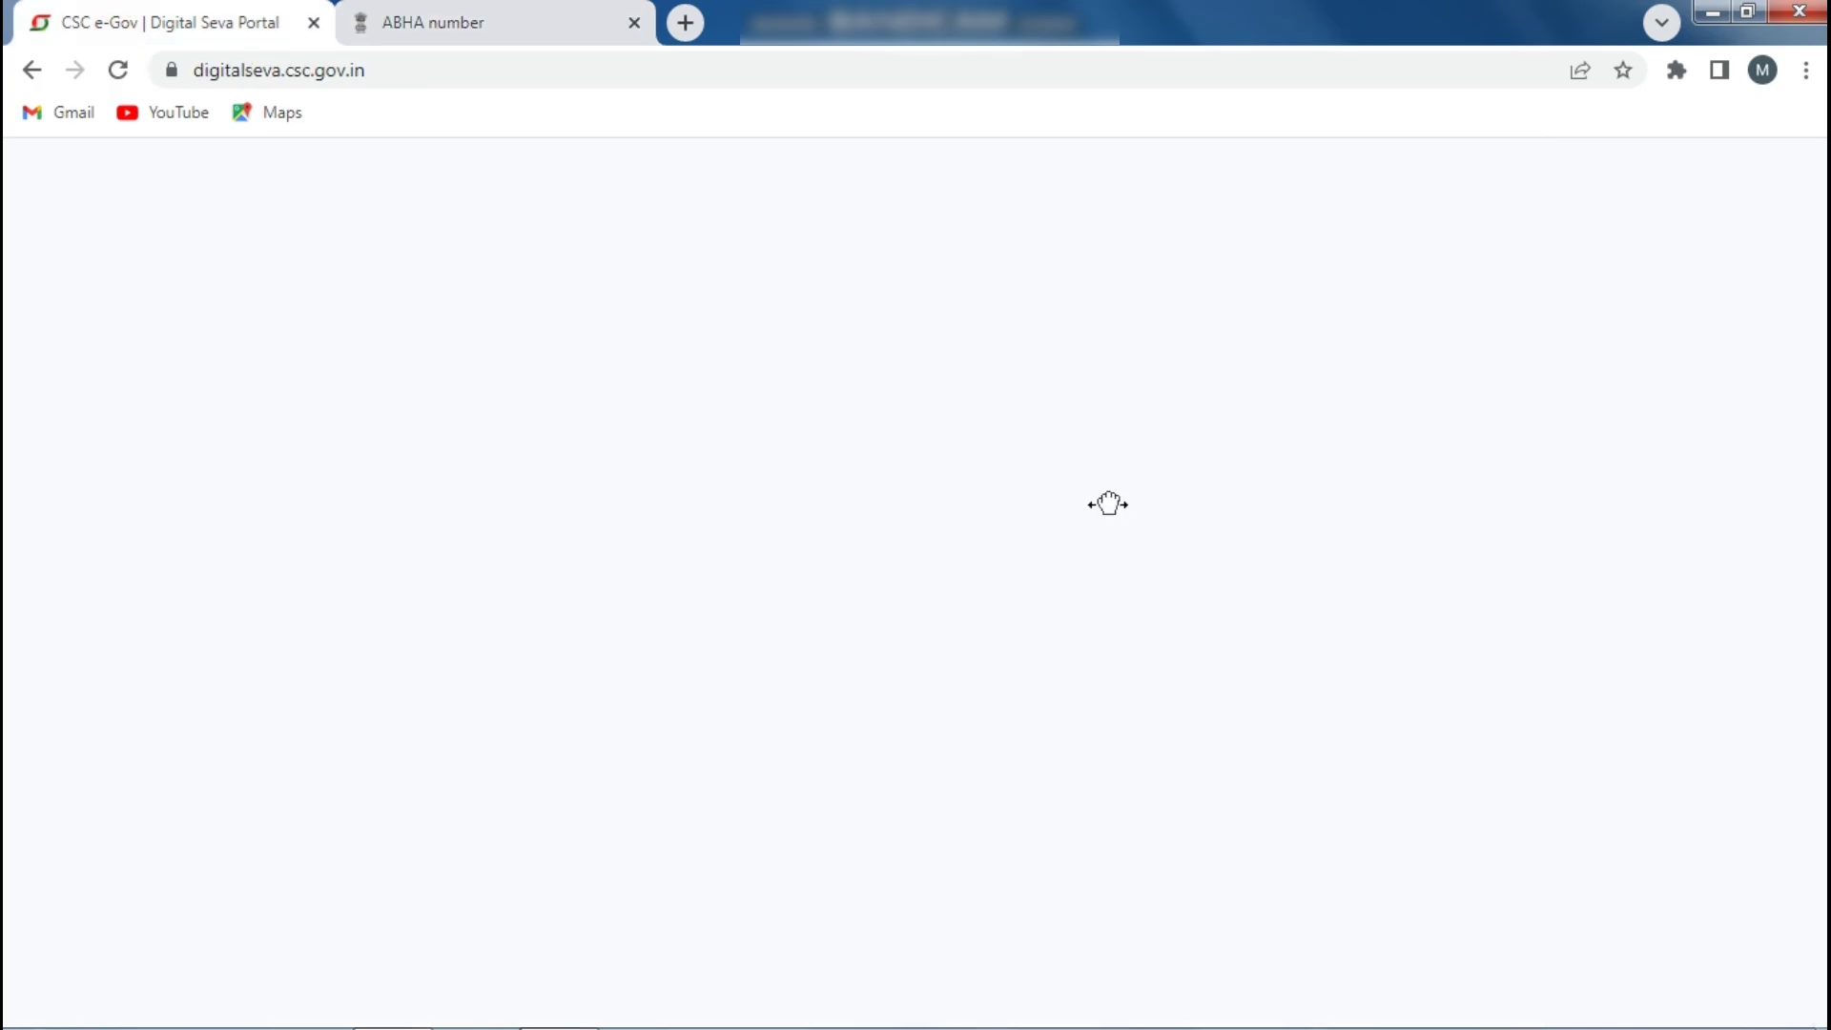